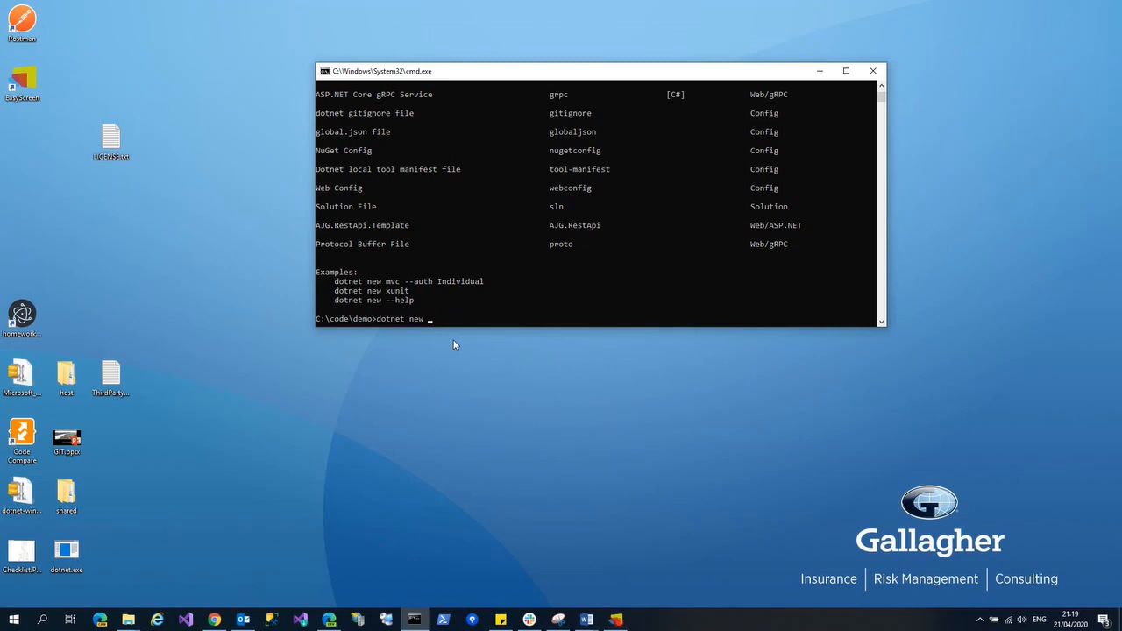
Step: Create a new project in C:\code\demo from the AJG.RestApi template with dotnet new Ajg.RestApi
{"action": "type", "text": "k"}
{"action": "key", "text": "BackSpace"}
{"action": "type", "text": "jg.RestApi"}
{"action": "key", "text": "Return"}
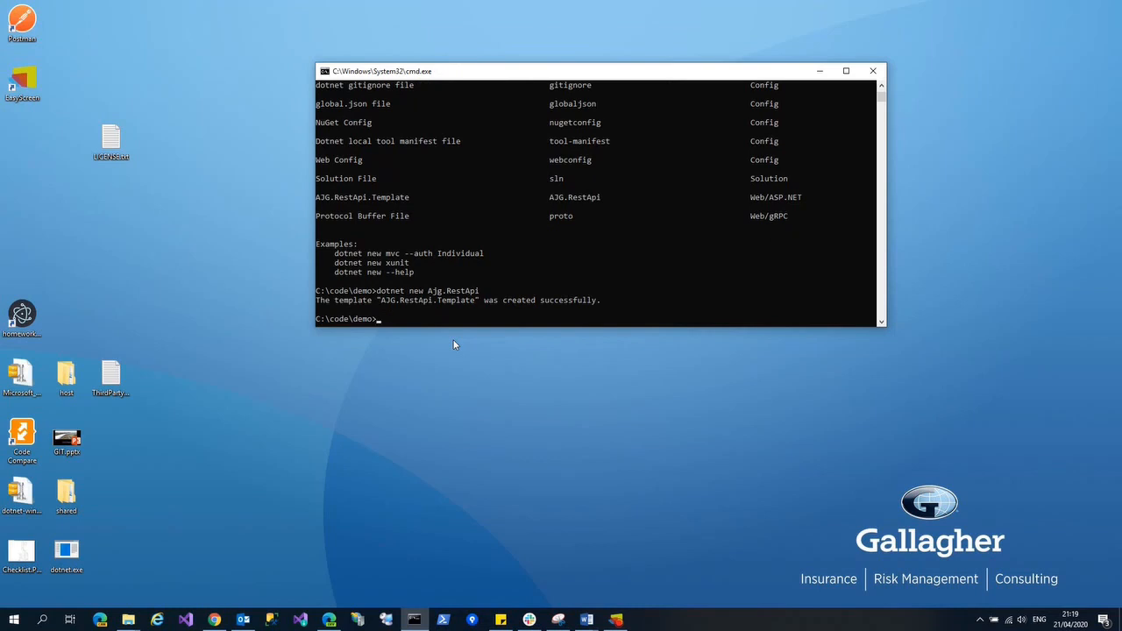
Step: Open the demo folder in a maximized Visual Studio Code window and close the old window without saving its untitled steps file
{"action": "type", "text": "code ."}
{"action": "key", "text": "Return"}
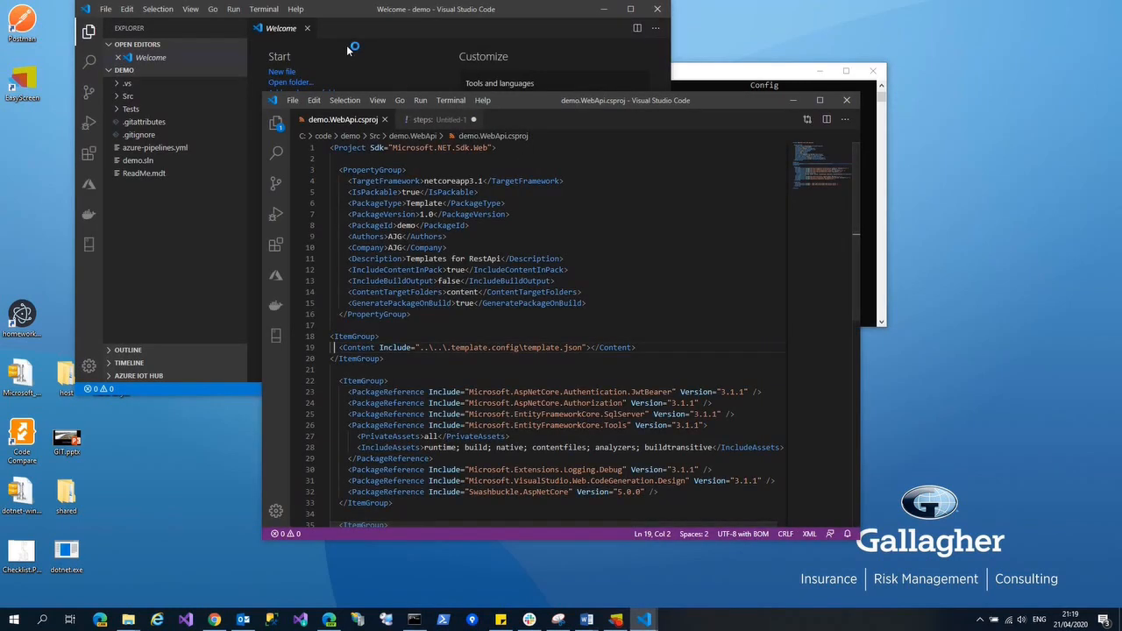
{"action": "left_click", "coordinate": [847, 101]}
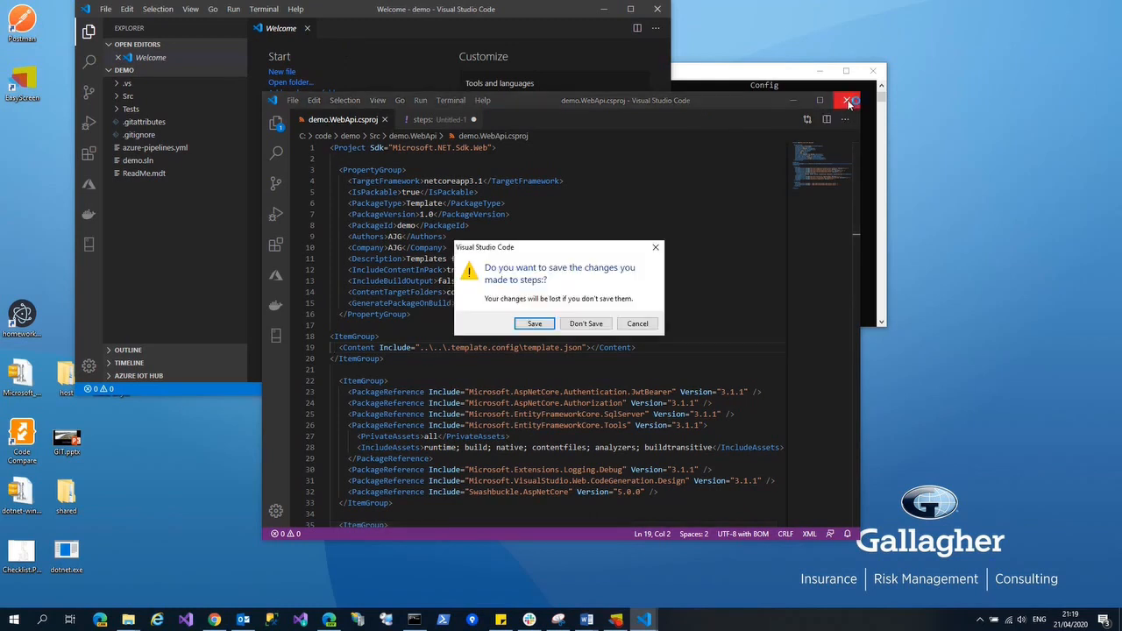
{"action": "left_click", "coordinate": [583, 324]}
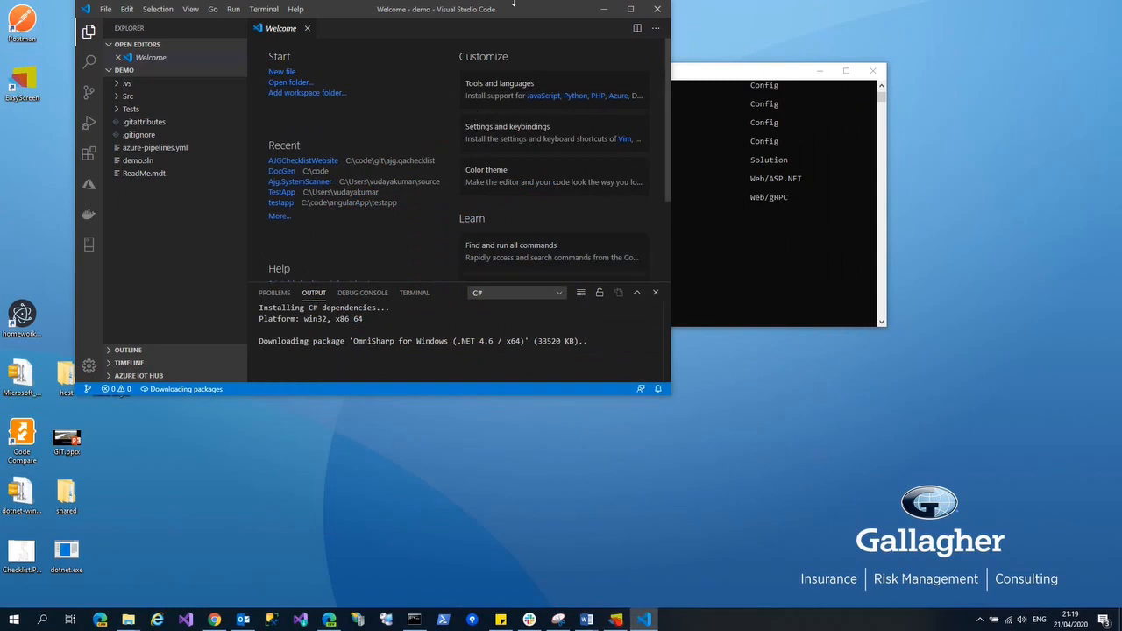
{"action": "left_click", "coordinate": [630, 8]}
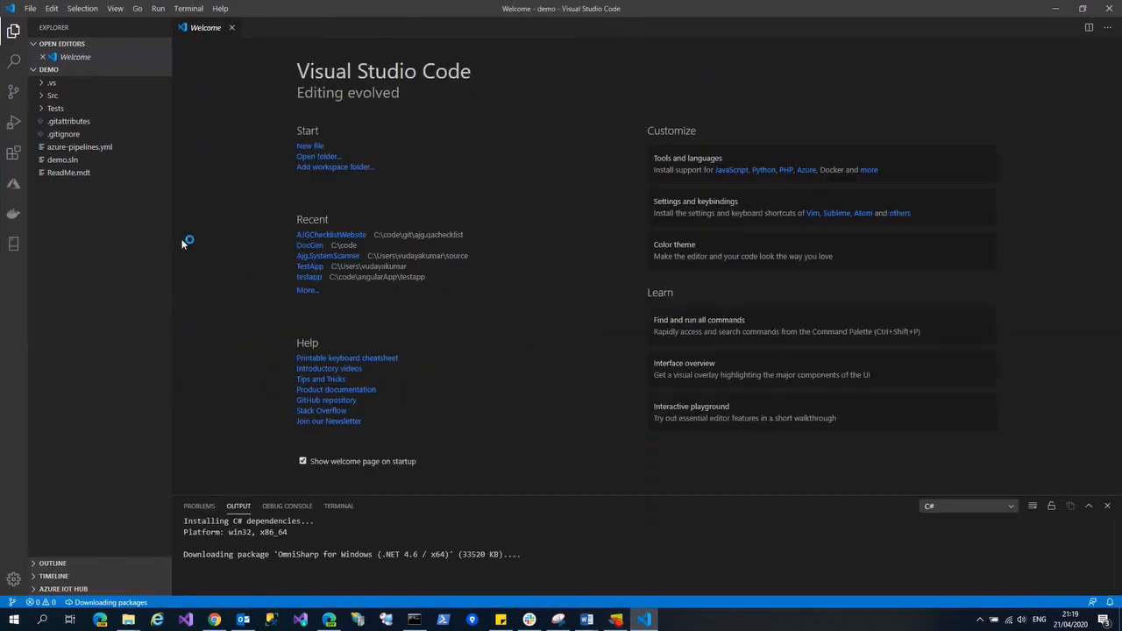
Step: Remove the template.json Content line from Src\demo.WebApi\demo.WebApi.csproj and save the file
{"action": "left_click", "coordinate": [48, 96]}
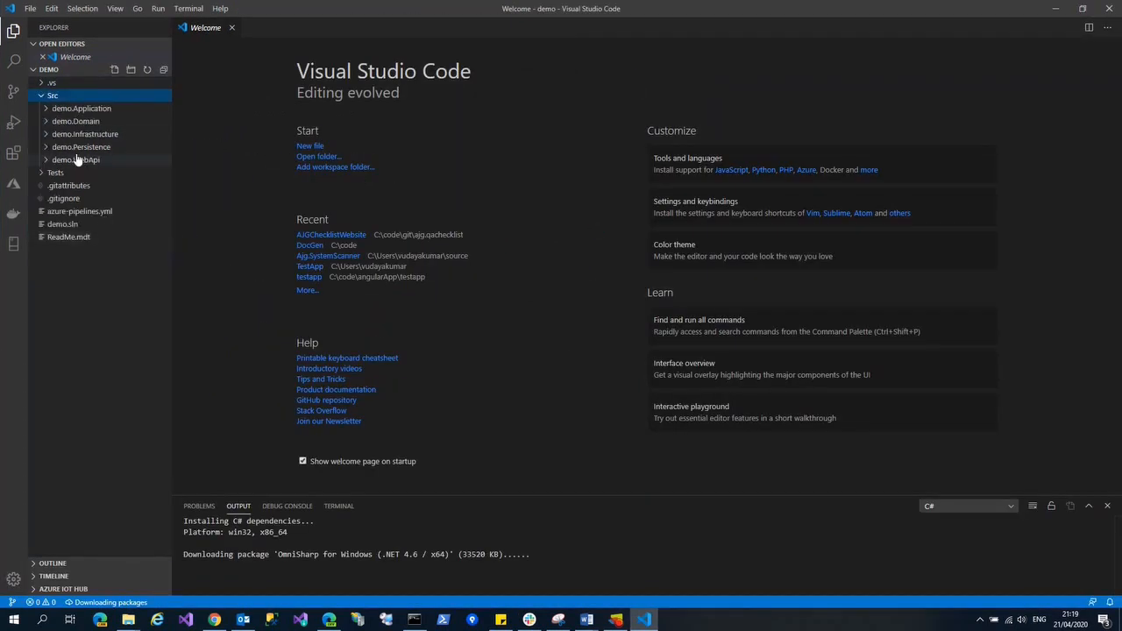
{"action": "left_click", "coordinate": [75, 160]}
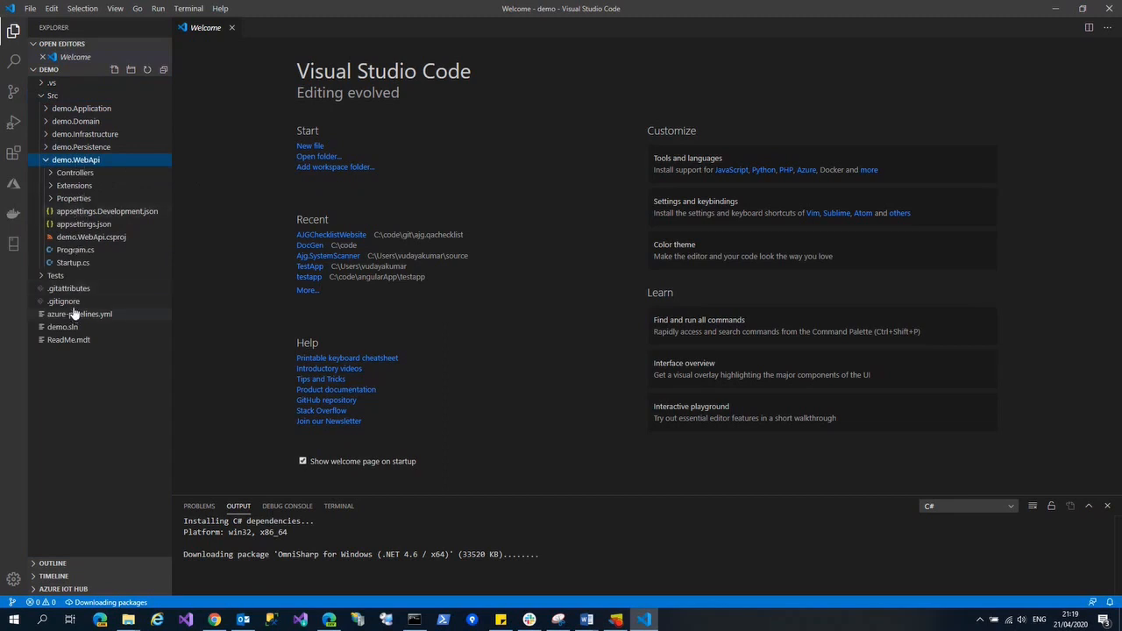
{"action": "left_click", "coordinate": [90, 237]}
{"action": "left_click", "coordinate": [541, 256]}
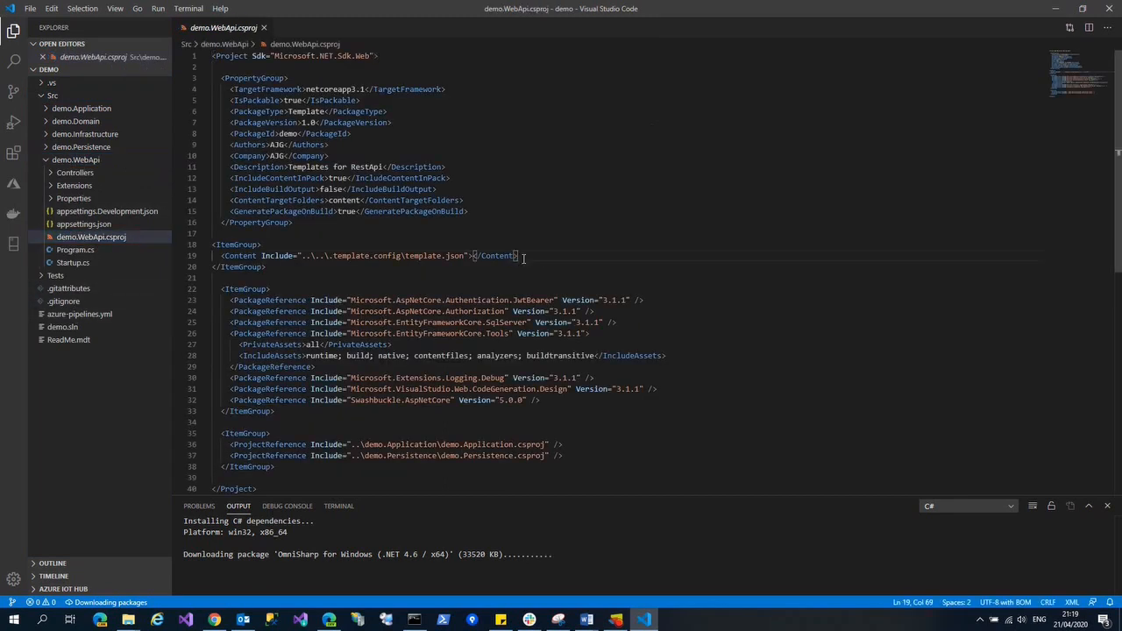
{"action": "left_click_drag", "start_coordinate": [223, 255], "coordinate": [523, 256]}
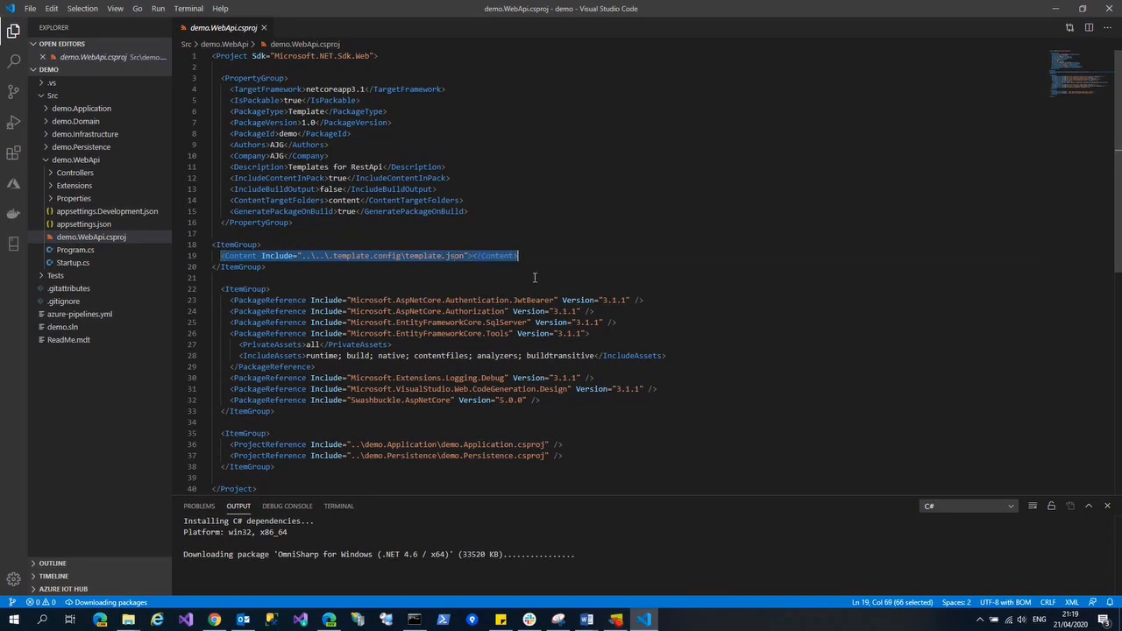
{"action": "key", "text": "Delete"}
{"action": "key", "text": "ctrl+s"}
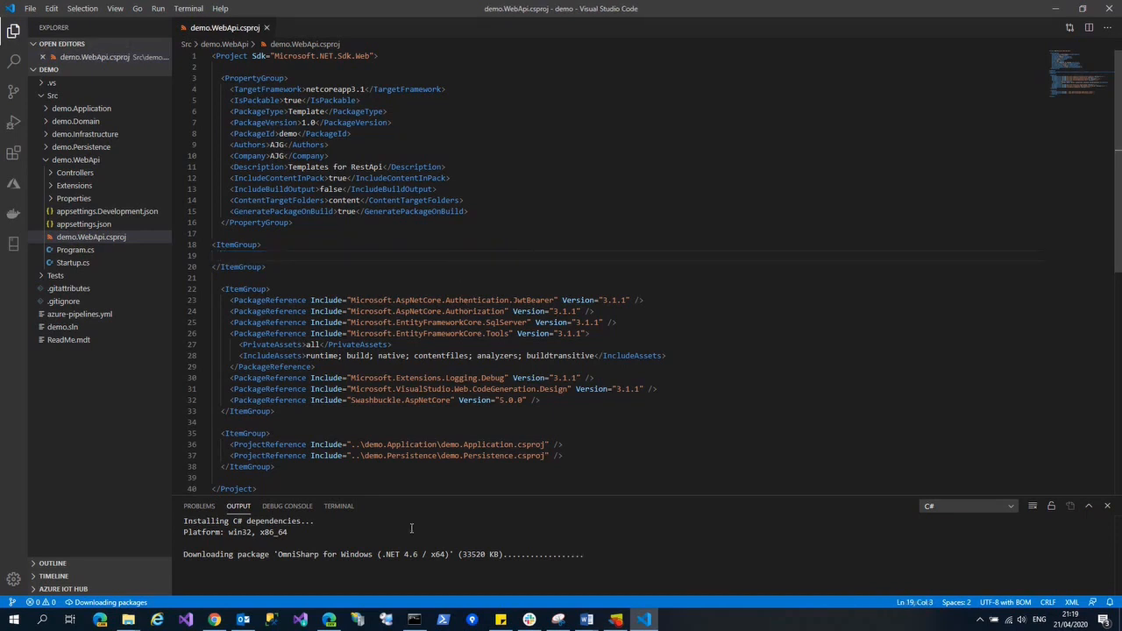
Step: Change the integrated terminal's directory to Src\demo.WebApi
{"action": "left_click", "coordinate": [340, 507]}
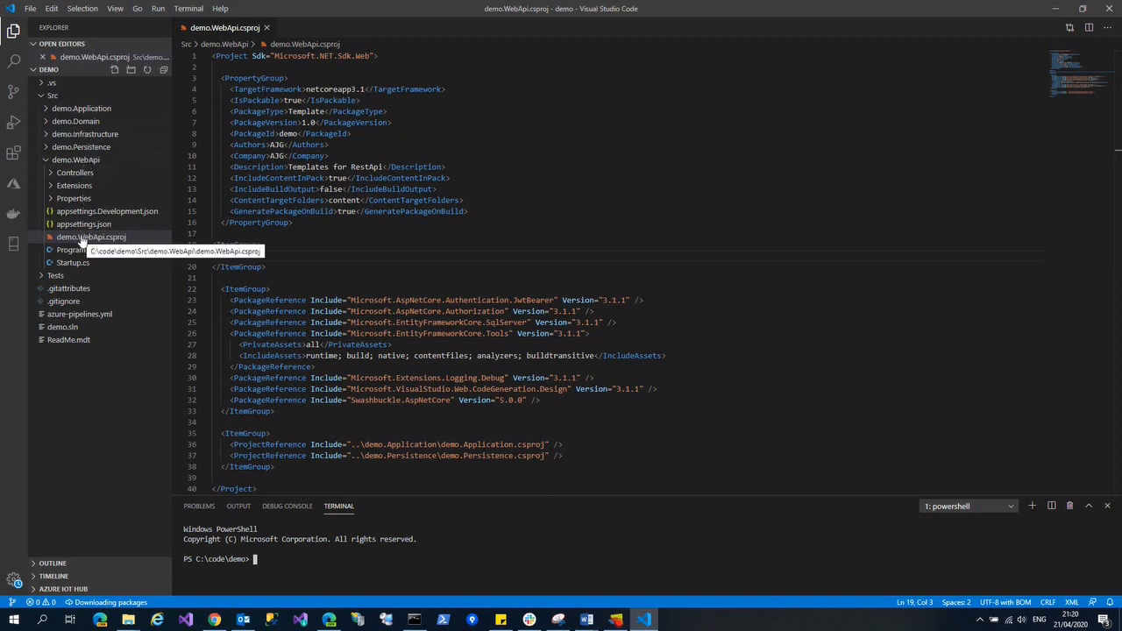
{"action": "type", "text": "cd."}
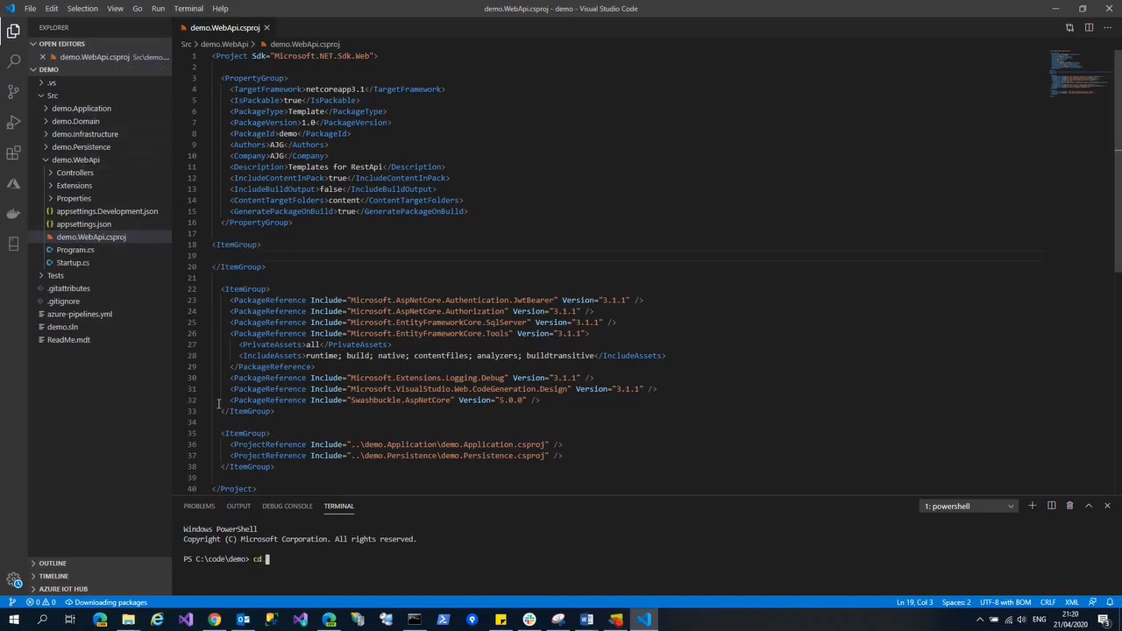
{"action": "key", "text": "Tab"}
{"action": "key", "text": "Tab"}
{"action": "key", "text": "Tab"}
{"action": "key", "text": "Tab"}
{"action": "key", "text": "BackSpace"}
{"action": "key", "text": "BackSpace"}
{"action": "key", "text": "BackSpace"}
{"action": "key", "text": "BackSpace"}
{"action": "key", "text": "BackSpace"}
{"action": "key", "text": "BackSpace"}
{"action": "key", "text": "BackSpace"}
{"action": "key", "text": "BackSpace"}
{"action": "type", "text": "s"}
{"action": "key", "text": "Tab"}
{"action": "key", "text": "Return"}
{"action": "type", "text": "cd"}
{"action": "key", "text": "Tab"}
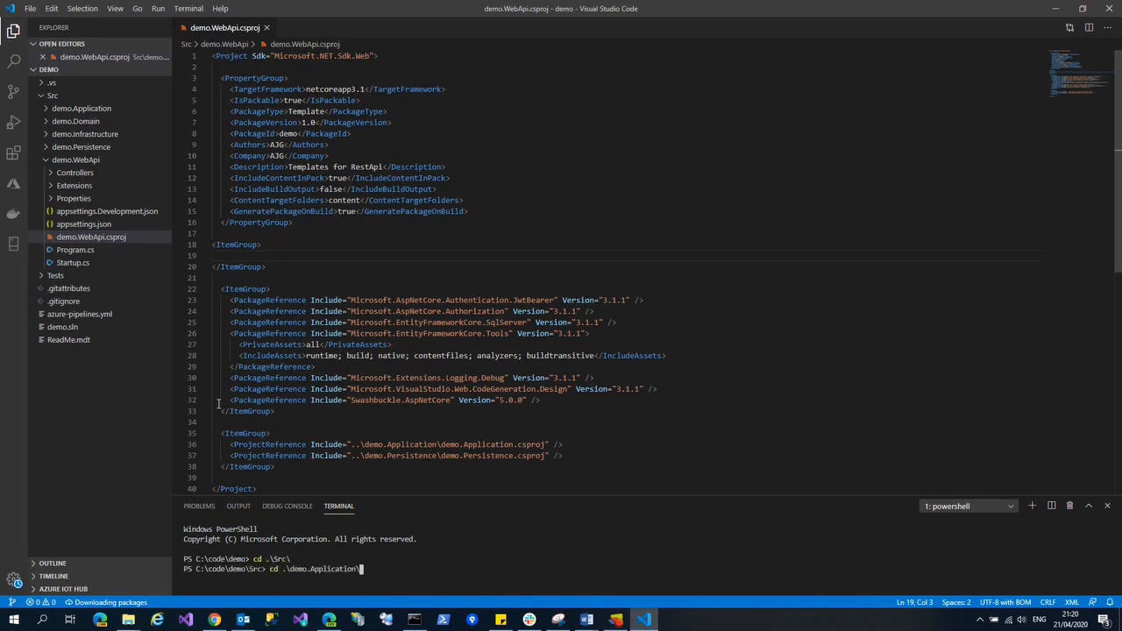
{"action": "key", "text": "Tab"}
{"action": "key", "text": "Tab"}
{"action": "key", "text": "Tab"}
{"action": "key", "text": "Tab"}
{"action": "key", "text": "Return"}
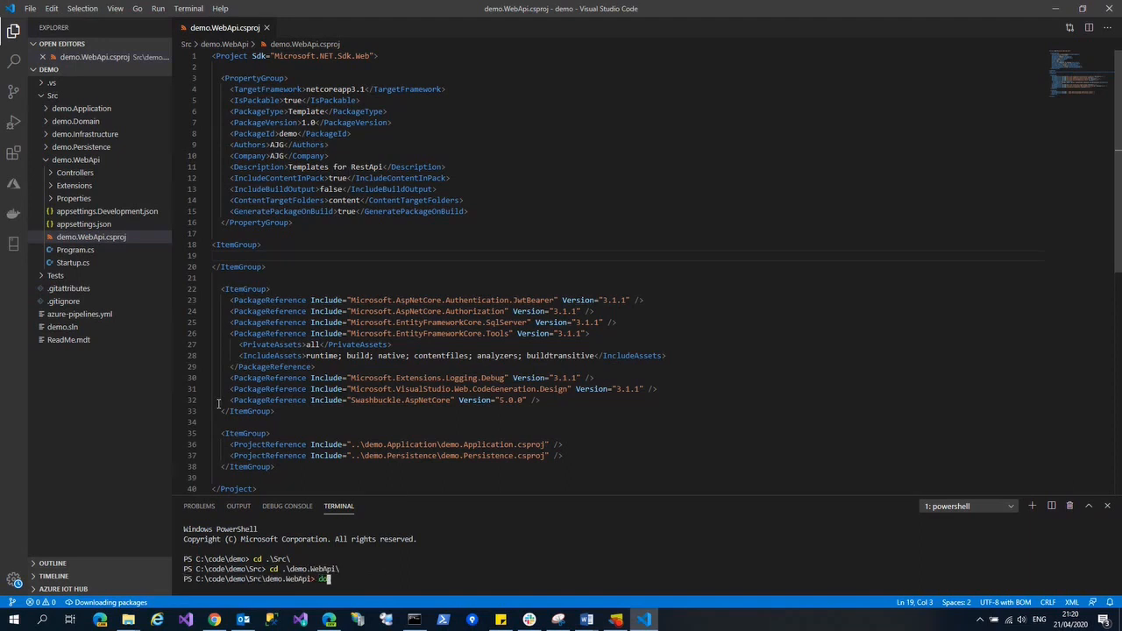
{"action": "type", "text": "dotnet run"}
{"action": "key", "text": "Return"}
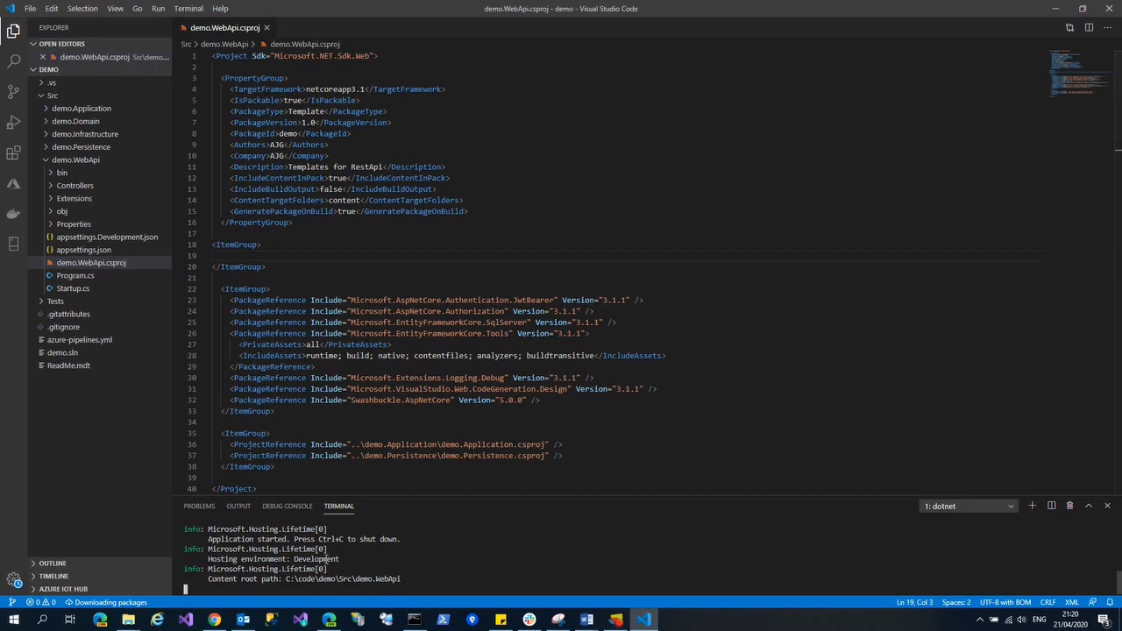
{"action": "scroll", "coordinate": [348, 541], "scroll_direction": "up", "scroll_amount": 2}
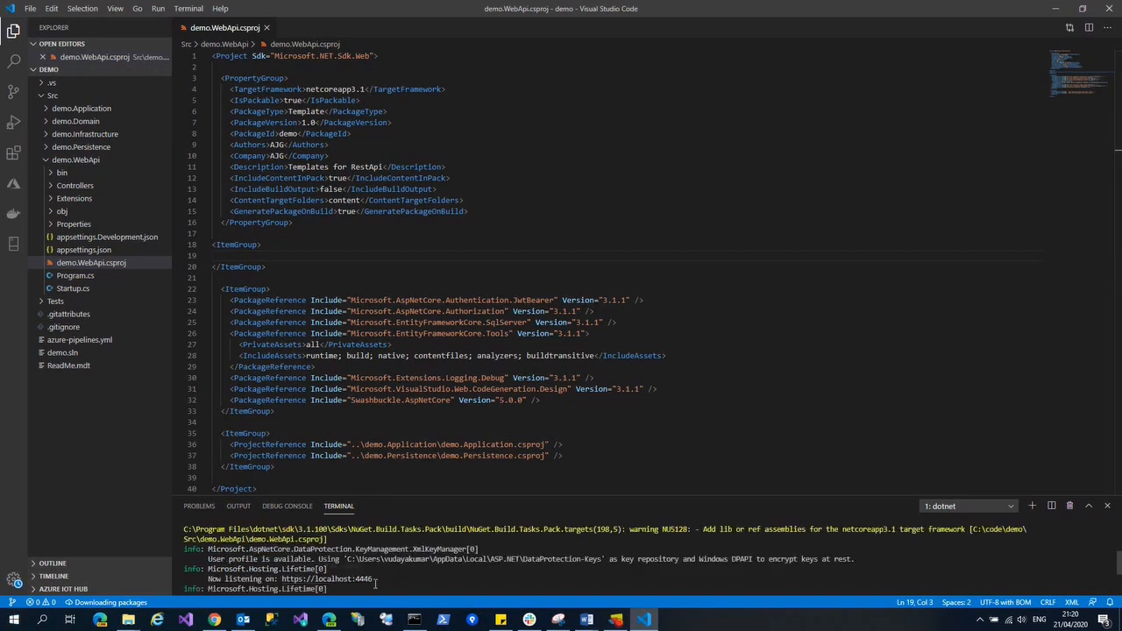
{"action": "left_click", "coordinate": [349, 580], "text": "ctrl"}
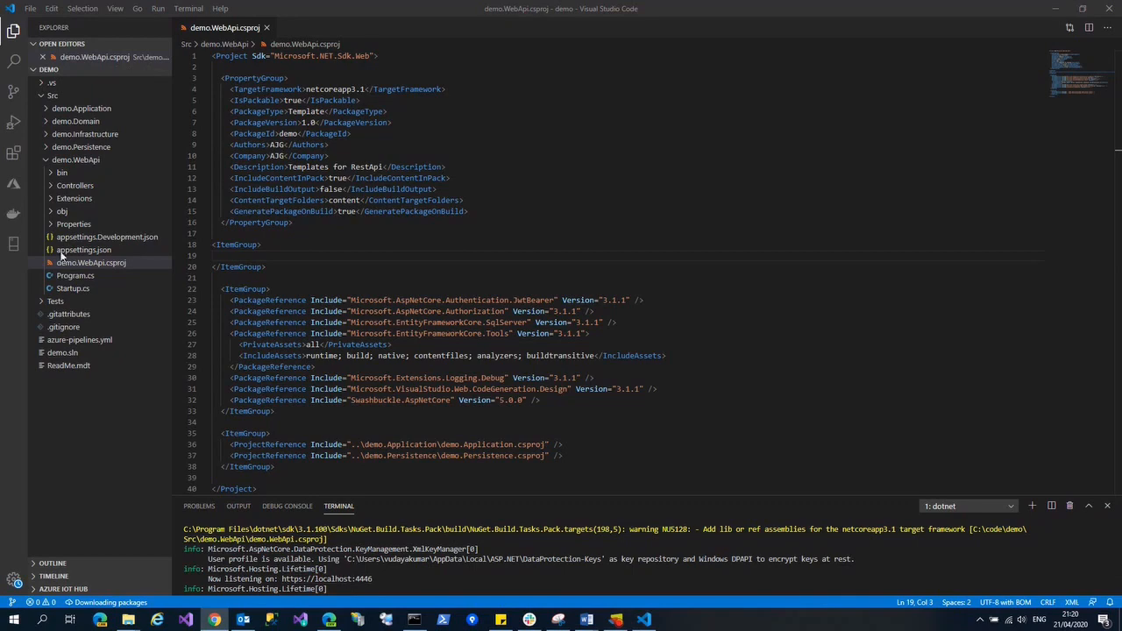
{"action": "left_click_drag", "start_coordinate": [63, 257], "coordinate": [639, 4]}
{"action": "left_click", "coordinate": [277, 30]}
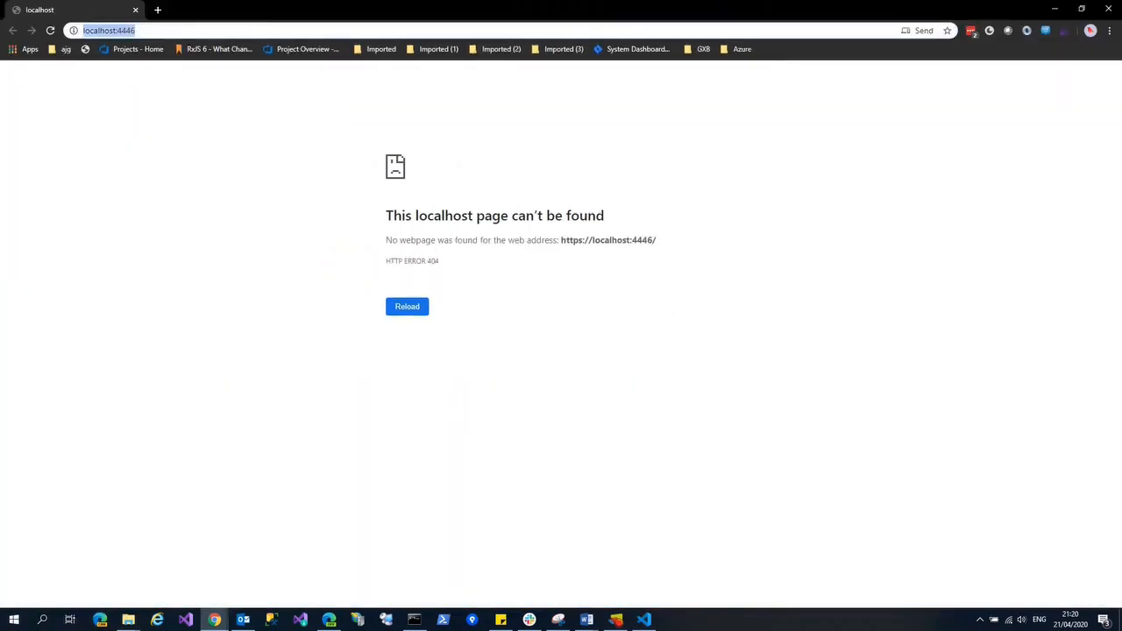
{"action": "left_click", "coordinate": [276, 30]}
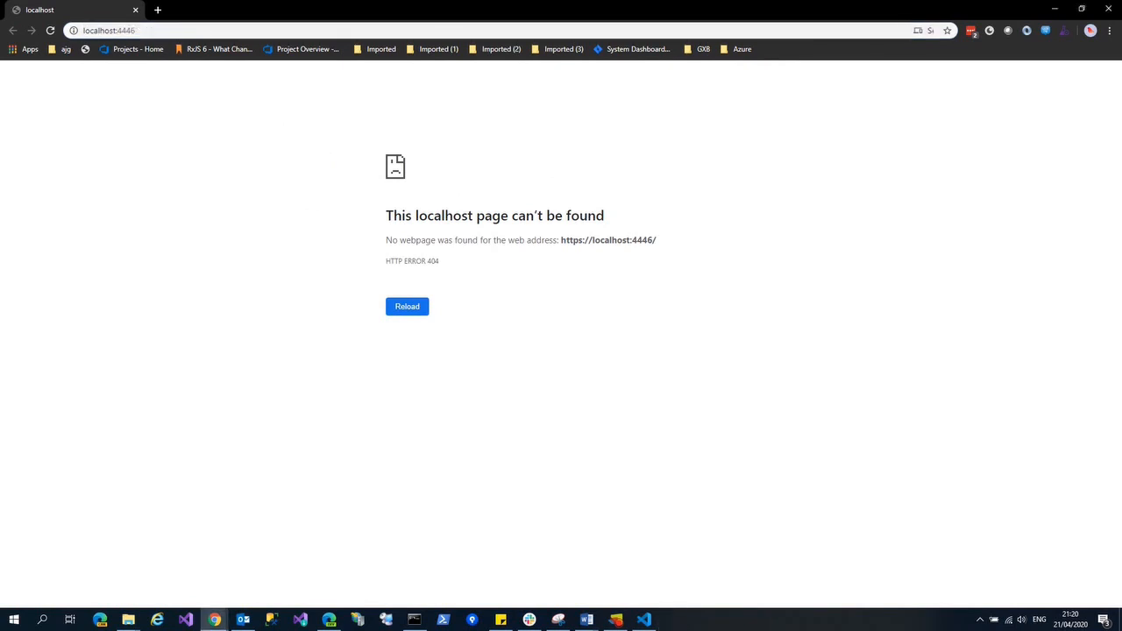
{"action": "left_click", "coordinate": [164, 30]}
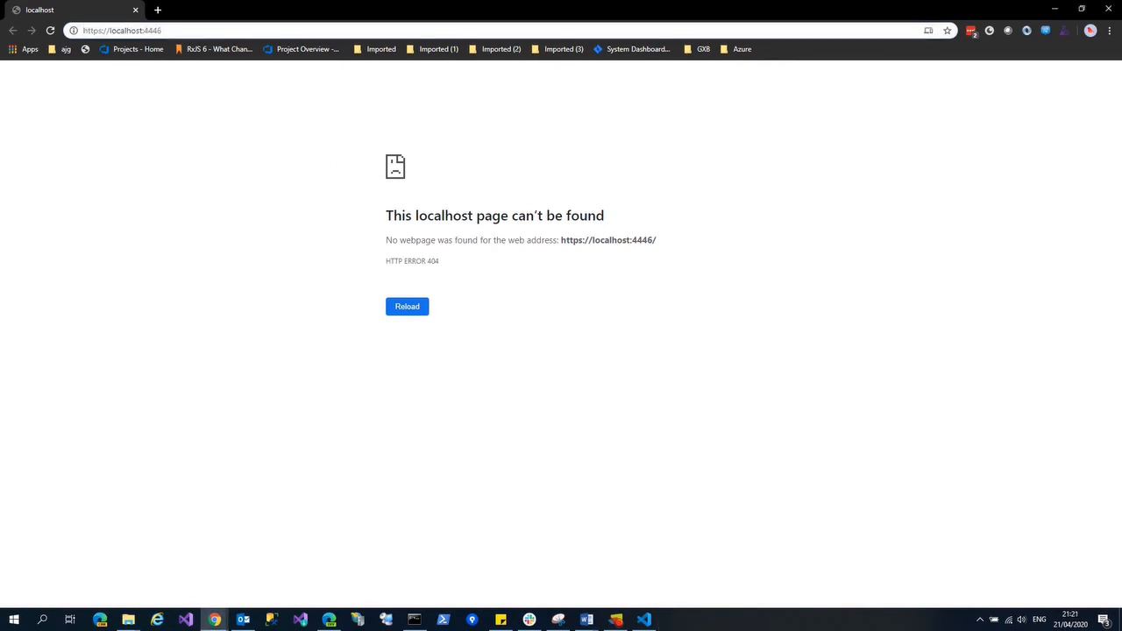
{"action": "type", "text": "/swa"}
{"action": "key", "text": "Return"}
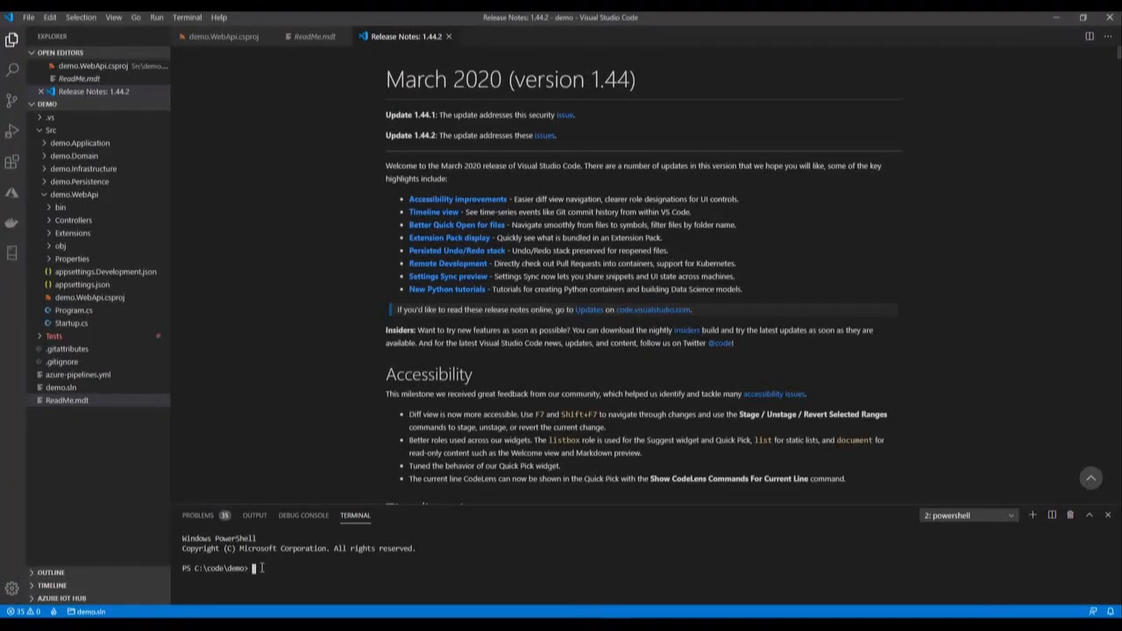
Step: Initialize a Git repository in C:\code\demo with git init
{"action": "type", "text": "git init"}
{"action": "key", "text": "Return"}
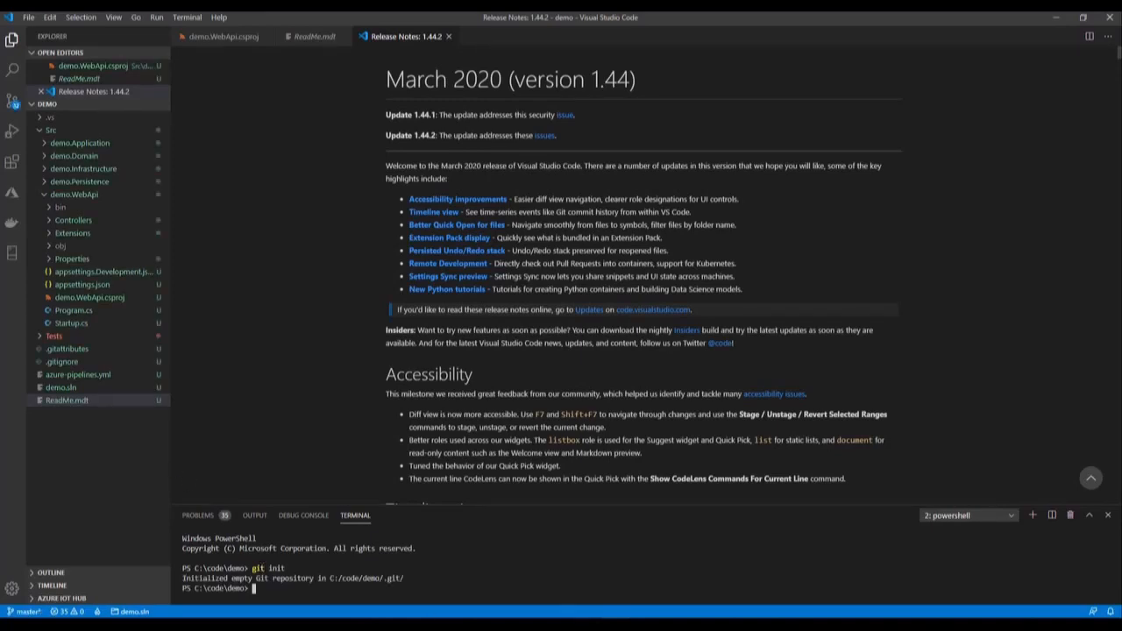
Step: Switch to the Demo repository on Bitbucket in the browser and copy its HTTPS clone command, returning to the code editor
{"action": "left_click", "coordinate": [565, 621]}
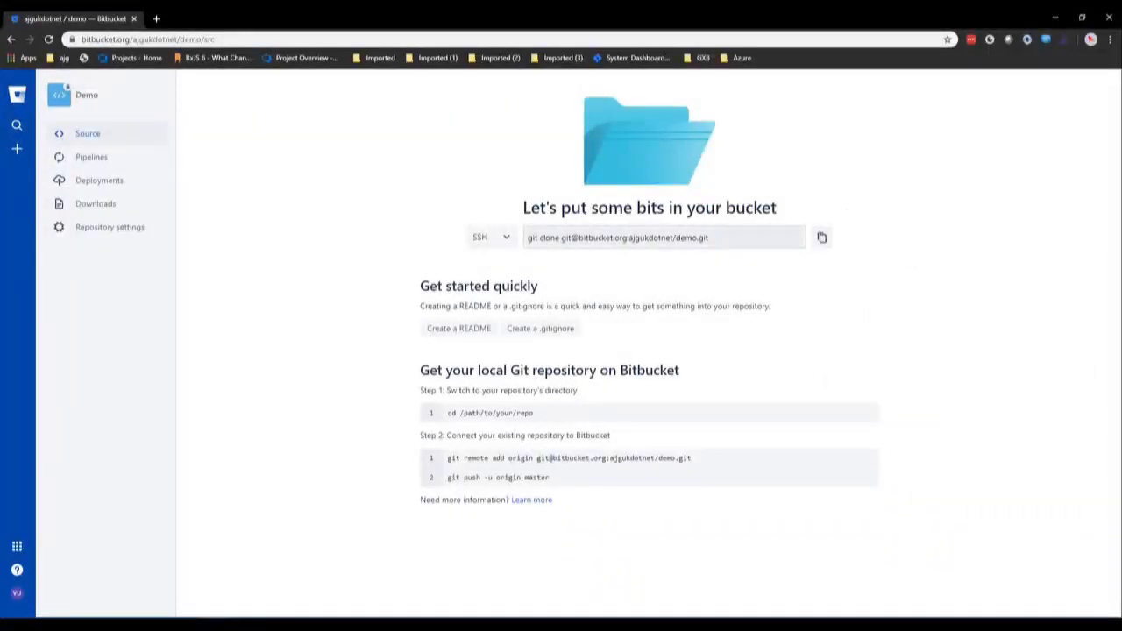
{"action": "left_click_drag", "start_coordinate": [708, 238], "coordinate": [509, 251]}
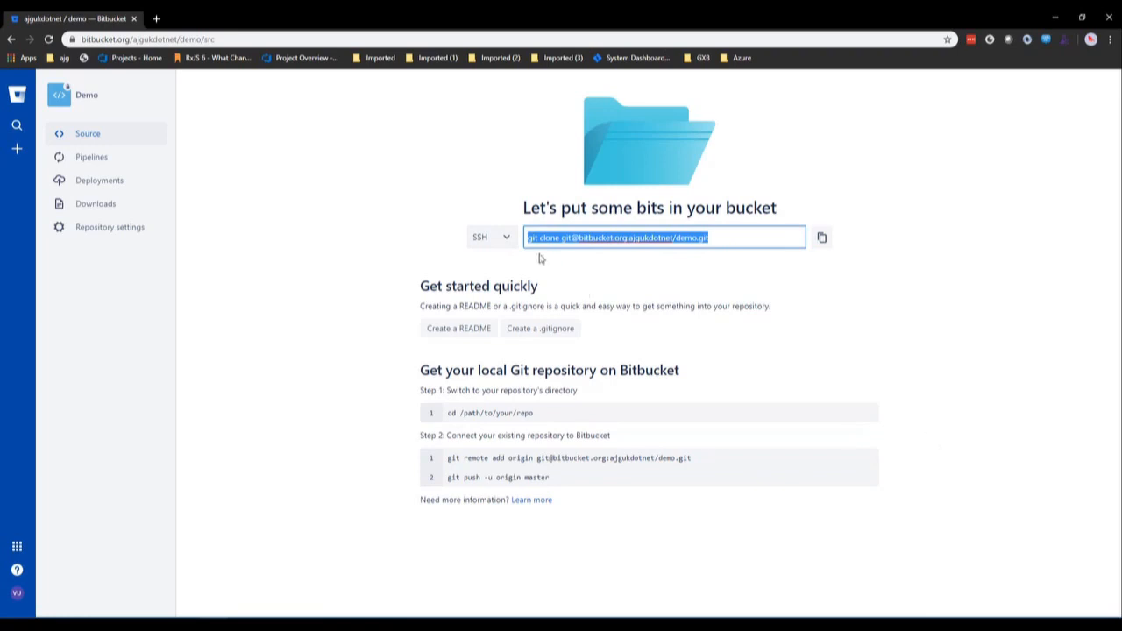
{"action": "left_click", "coordinate": [510, 239]}
{"action": "left_click", "coordinate": [500, 269]}
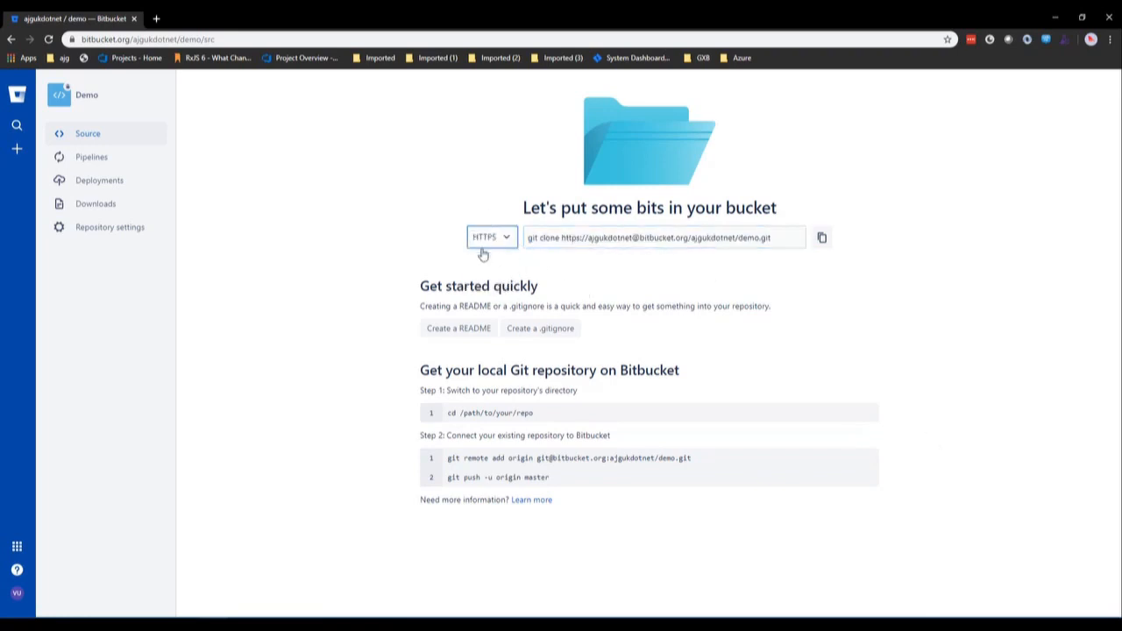
{"action": "left_click", "coordinate": [820, 237]}
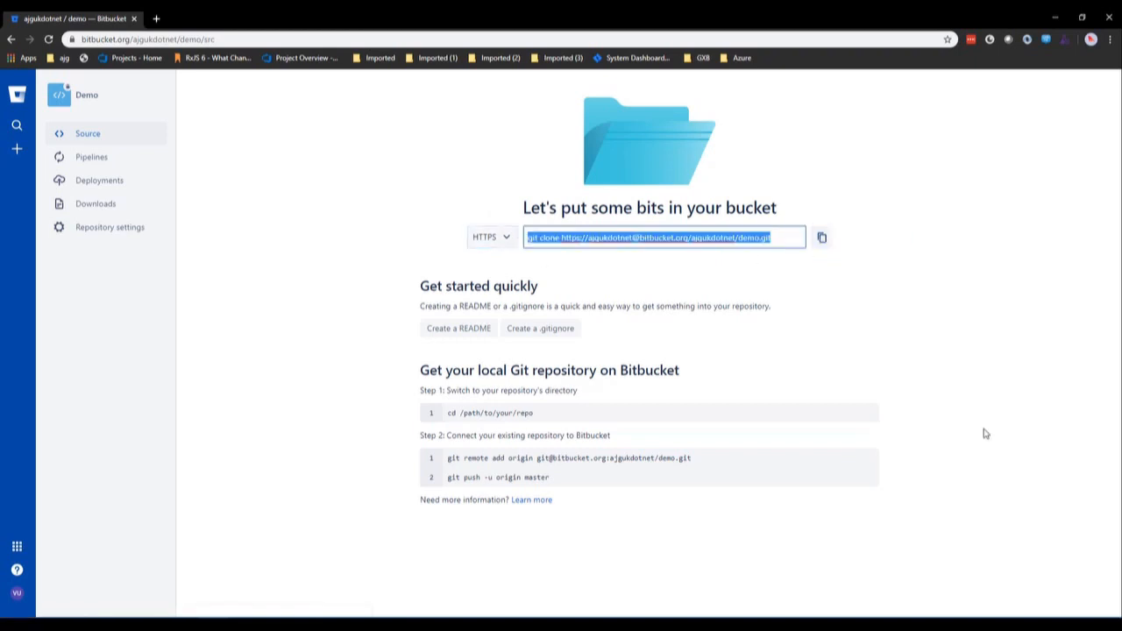
{"action": "left_click", "coordinate": [1055, 18]}
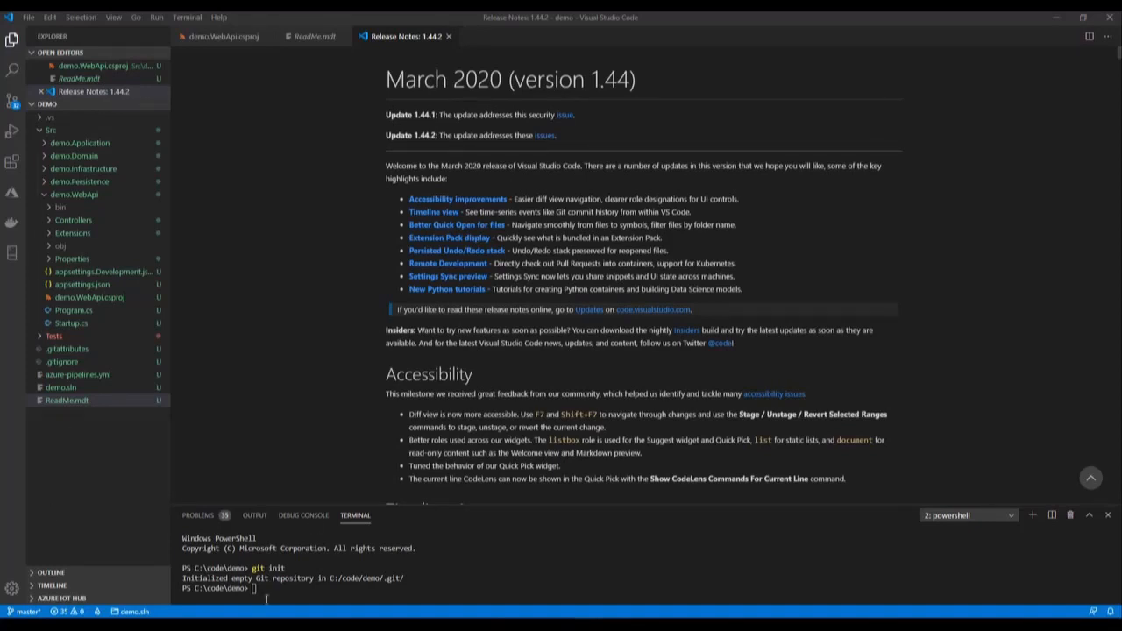
Step: Try to run git remote add with only the demo repository's HTTPS Bitbucket URL, trimming the duplicated command text from the pasted content
{"action": "type", "text": "git"}
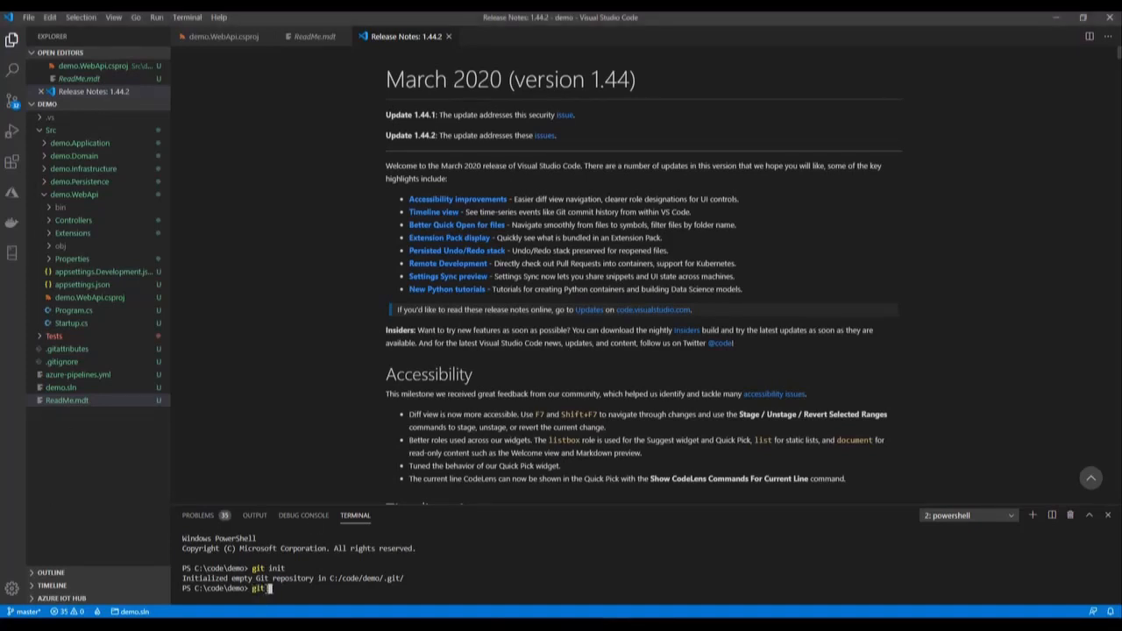
{"action": "type", "text": " remote add"}
{"action": "key", "text": "ctrl+v"}
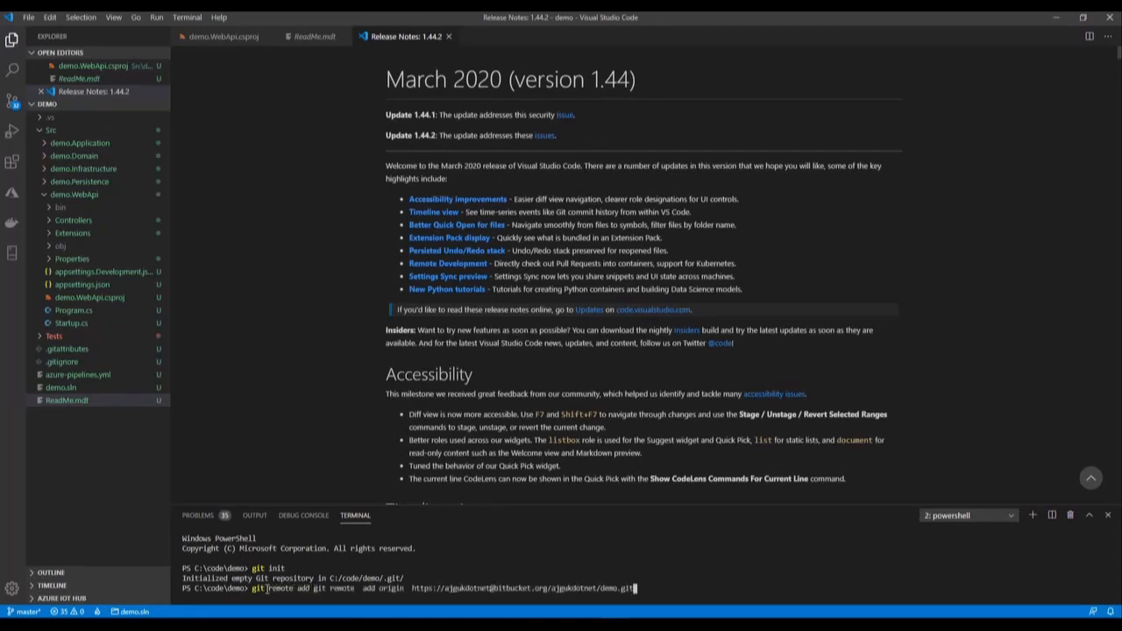
{"action": "key", "text": "Left"}
{"action": "key", "text": "Left"}
{"action": "key", "text": "Left"}
{"action": "key", "text": "Left"}
{"action": "key", "text": "Left"}
{"action": "key", "text": "Left"}
{"action": "key", "text": "Left"}
{"action": "key", "text": "Left"}
{"action": "key", "text": "Left"}
{"action": "key", "text": "Left"}
{"action": "key", "text": "Left"}
{"action": "key", "text": "Left"}
{"action": "key", "text": "Left"}
{"action": "key", "text": "Left"}
{"action": "key", "text": "Left"}
{"action": "key", "text": "Left"}
{"action": "key", "text": "Left"}
{"action": "key", "text": "Left"}
{"action": "key", "text": "Left"}
{"action": "key", "text": "Left"}
{"action": "key", "text": "BackSpace"}
{"action": "key", "text": "BackSpace"}
{"action": "key", "text": "BackSpace"}
{"action": "key", "text": "BackSpace"}
{"action": "key", "text": "BackSpace"}
{"action": "key", "text": "BackSpace"}
{"action": "key", "text": "BackSpace"}
{"action": "key", "text": "BackSpace"}
{"action": "key", "text": "BackSpace"}
{"action": "key", "text": "BackSpace"}
{"action": "key", "text": "BackSpace"}
{"action": "key", "text": "BackSpace"}
{"action": "key", "text": "BackSpace"}
{"action": "key", "text": "BackSpace"}
{"action": "key", "text": "BackSpace"}
{"action": "key", "text": "BackSpace"}
{"action": "key", "text": "BackSpace"}
{"action": "key", "text": "BackSpace"}
{"action": "key", "text": "BackSpace"}
{"action": "key", "text": "BackSpace"}
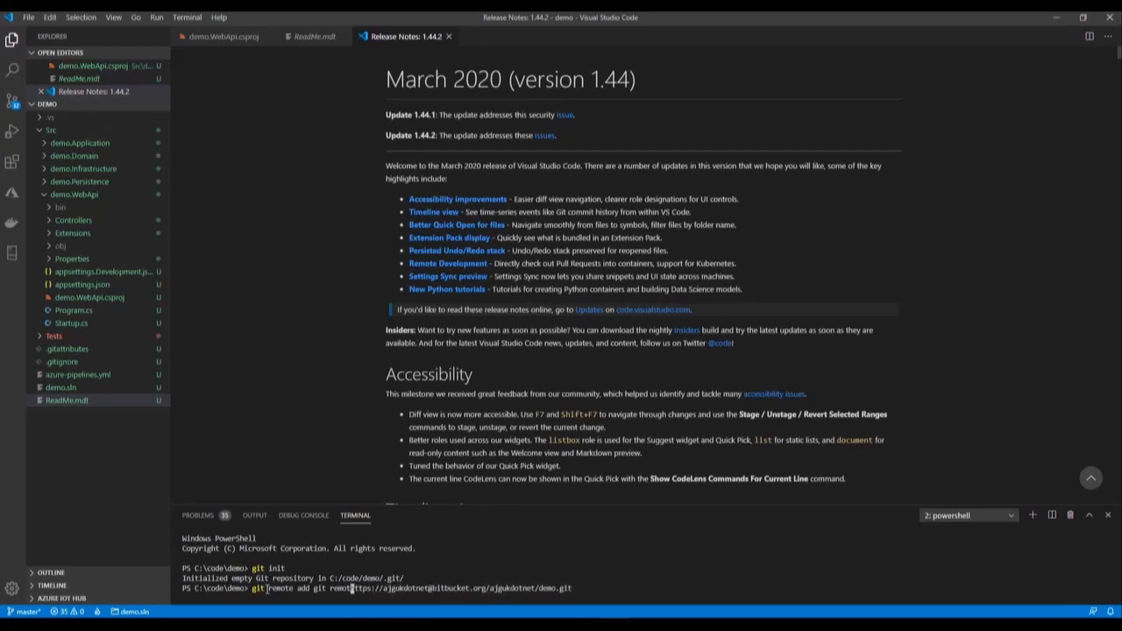
{"action": "key", "text": "BackSpace"}
{"action": "key", "text": "BackSpace"}
{"action": "key", "text": "BackSpace"}
{"action": "key", "text": "BackSpace"}
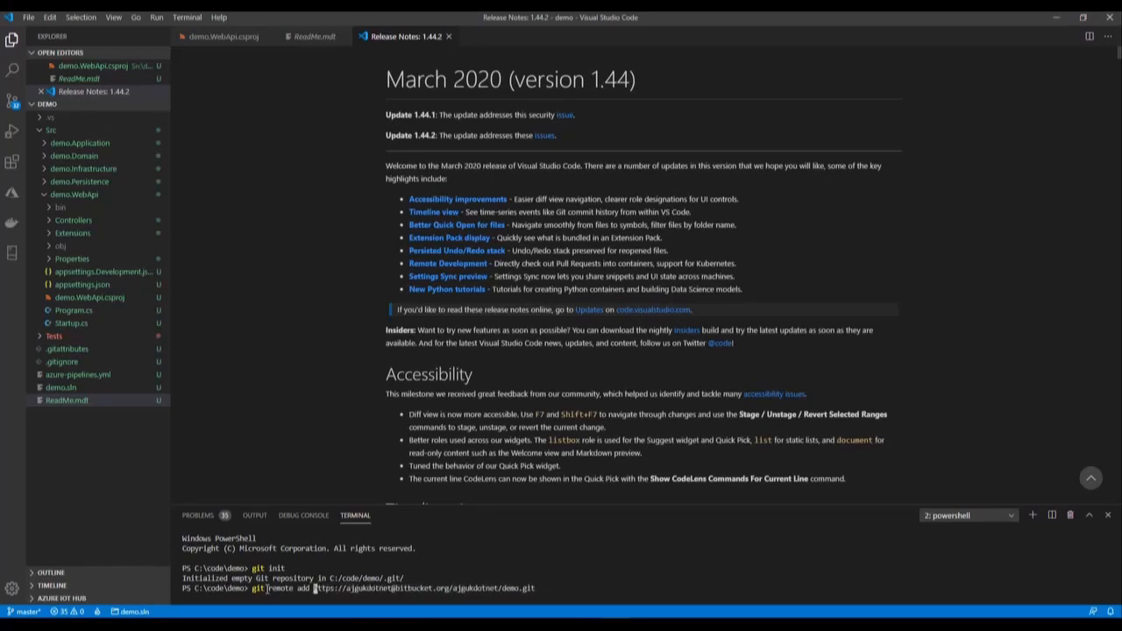
{"action": "key", "text": "Right"}
{"action": "key", "text": "Right"}
{"action": "key", "text": "Right"}
{"action": "key", "text": "Right"}
{"action": "key", "text": "Right"}
{"action": "key", "text": "Right"}
{"action": "key", "text": "Right"}
{"action": "key", "text": "Right"}
{"action": "key", "text": "Right"}
{"action": "key", "text": "Right"}
{"action": "key", "text": "Right"}
{"action": "key", "text": "Right"}
{"action": "key", "text": "Right"}
{"action": "key", "text": "Right"}
{"action": "key", "text": "Right"}
{"action": "key", "text": "Right"}
{"action": "key", "text": "Right"}
{"action": "key", "text": "Right"}
{"action": "key", "text": "Right"}
{"action": "key", "text": "Right"}
{"action": "key", "text": "Return"}
Step: Rerun the git remote add command with the name origin inserted before the Bitbucket URL
{"action": "key", "text": "Up"}
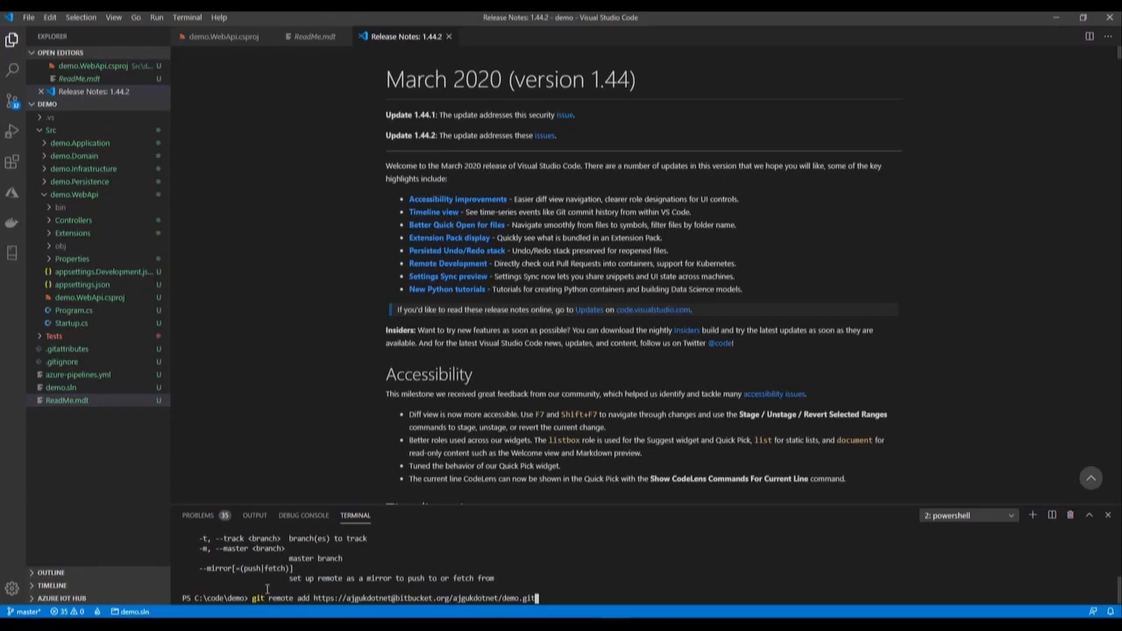
{"action": "key", "text": "Left"}
{"action": "key", "text": "Left"}
{"action": "key", "text": "Left"}
{"action": "key", "text": "Left"}
{"action": "key", "text": "Left"}
{"action": "key", "text": "Left"}
{"action": "key", "text": "Left"}
{"action": "key", "text": "Left"}
{"action": "key", "text": "Left"}
{"action": "key", "text": "Left"}
{"action": "key", "text": "Left"}
{"action": "key", "text": "Left"}
{"action": "key", "text": "Left"}
{"action": "key", "text": "Left"}
{"action": "key", "text": "Left"}
{"action": "key", "text": "Left"}
{"action": "key", "text": "Left"}
{"action": "key", "text": "Left"}
{"action": "key", "text": "Left"}
{"action": "key", "text": "Left"}
{"action": "key", "text": "Left"}
{"action": "key", "text": "Left"}
{"action": "key", "text": "Left"}
{"action": "type", "text": "ori"}
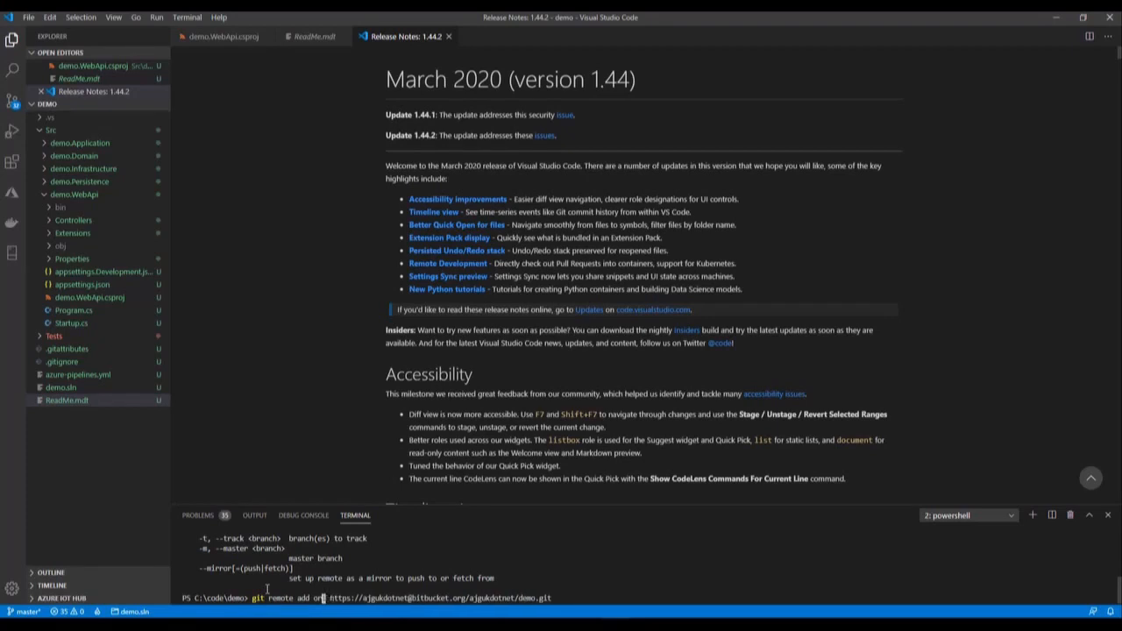
{"action": "type", "text": "gin"}
{"action": "key", "text": "Return"}
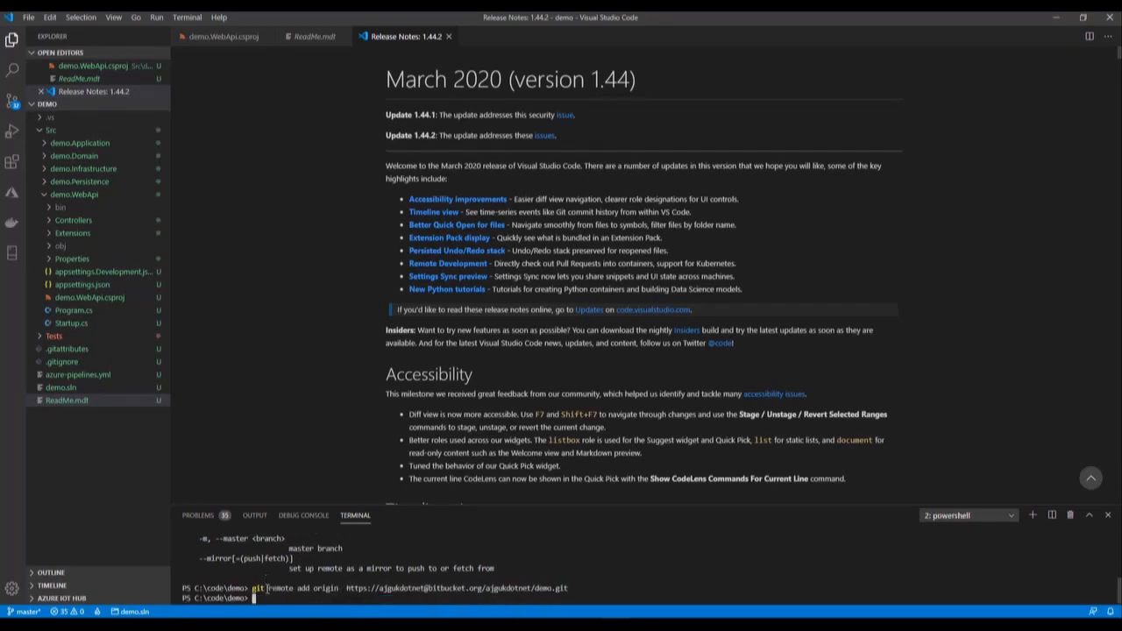
Step: Stage all project files in C:\code\demo with git add
{"action": "type", "text": "git add "}
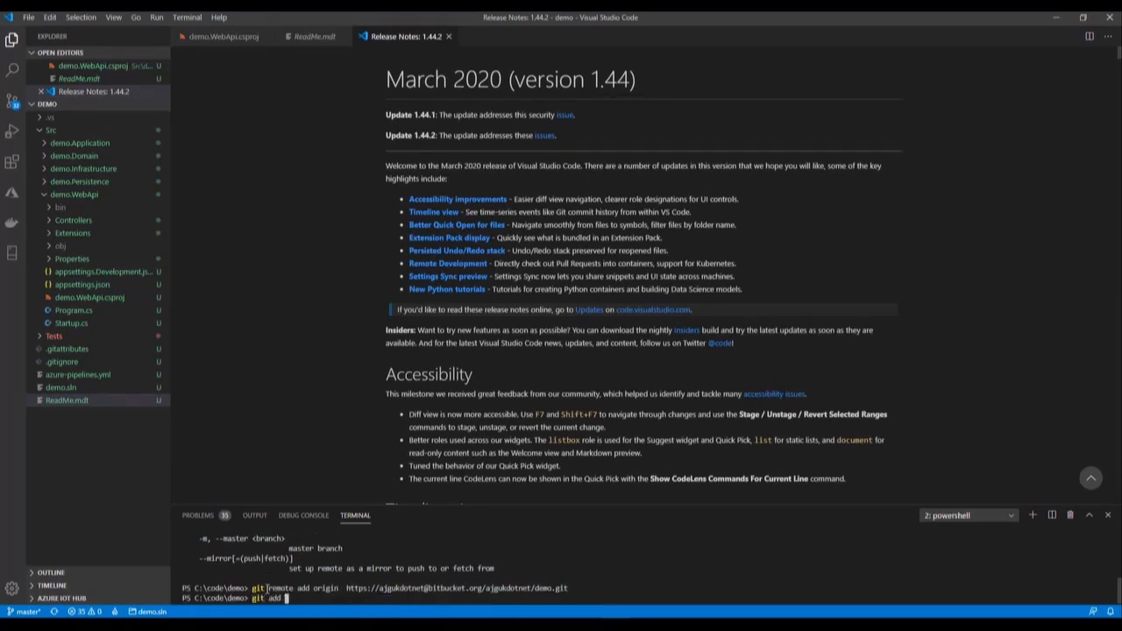
{"action": "type", "text": "."}
{"action": "key", "text": "Return"}
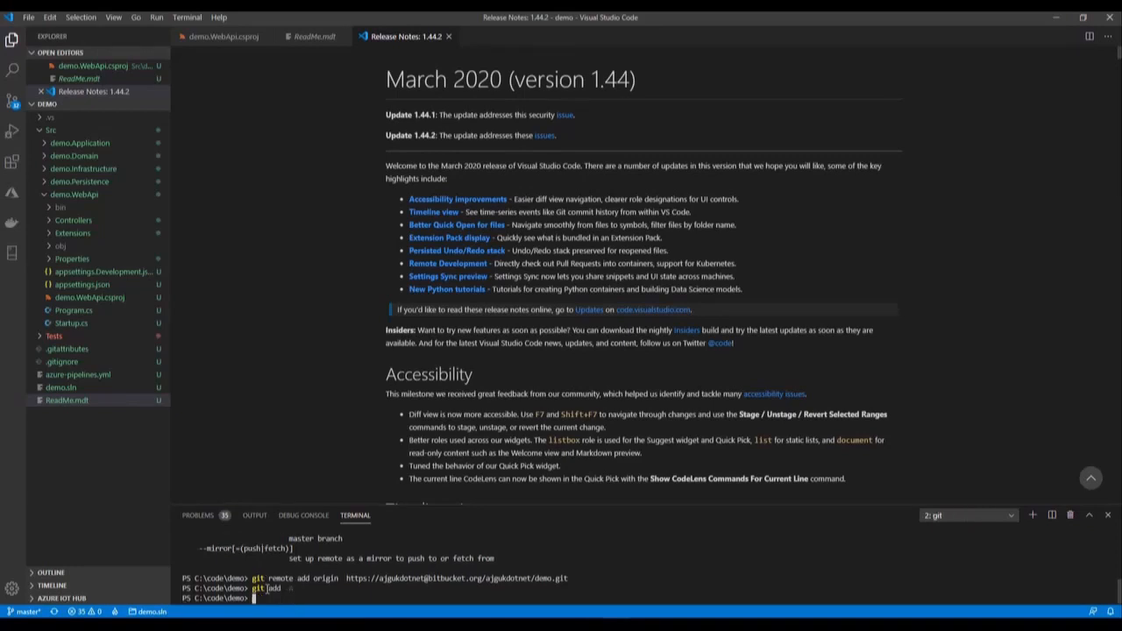
Step: Commit the staged files with git commit, using the message "Initial commit"
{"action": "type", "text": "git"}
{"action": "type", "text": "commit "}
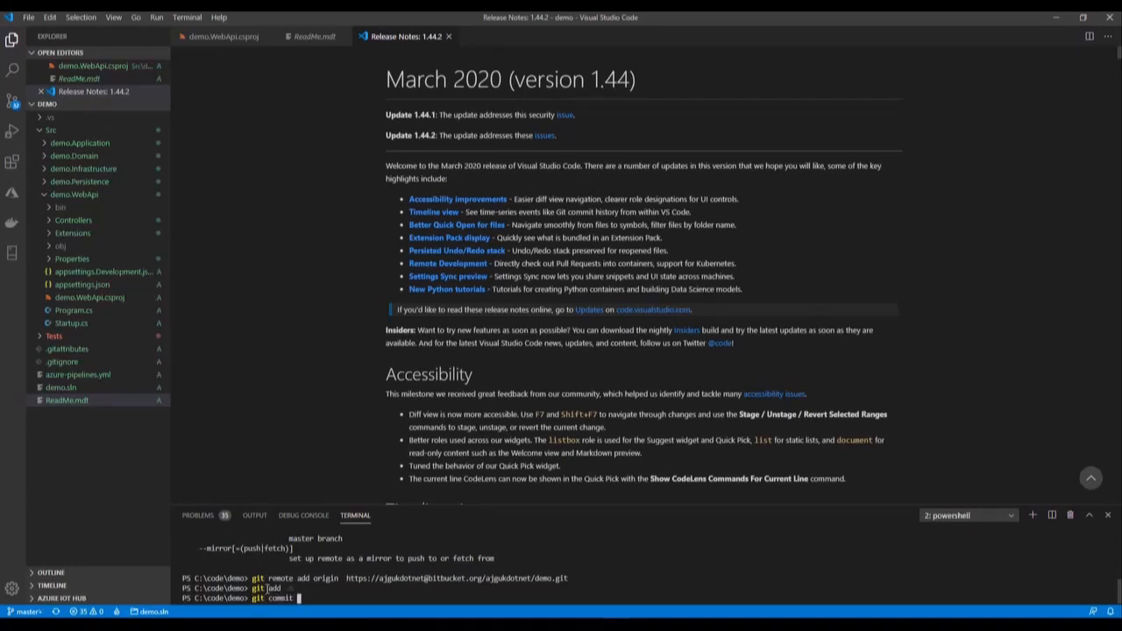
{"action": "type", "text": "-m \"Initial commit\""}
{"action": "key", "text": "Left"}
{"action": "key", "text": "Left"}
{"action": "key", "text": "Left"}
{"action": "key", "text": "Left"}
{"action": "key", "text": "Left"}
{"action": "key", "text": "Left"}
{"action": "key", "text": "Left"}
{"action": "key", "text": "Left"}
{"action": "key", "text": "Left"}
{"action": "key", "text": "Left"}
{"action": "key", "text": "Left"}
{"action": "key", "text": "Left"}
{"action": "type", "text": "i"}
{"action": "key", "text": "Right"}
{"action": "key", "text": "Right"}
{"action": "key", "text": "Right"}
{"action": "key", "text": "Right"}
{"action": "key", "text": "Right"}
{"action": "key", "text": "Right"}
{"action": "key", "text": "Right"}
{"action": "key", "text": "Right"}
{"action": "key", "text": "Right"}
{"action": "key", "text": "Right"}
{"action": "key", "text": "Right"}
{"action": "key", "text": "Right"}
{"action": "key", "text": "Return"}
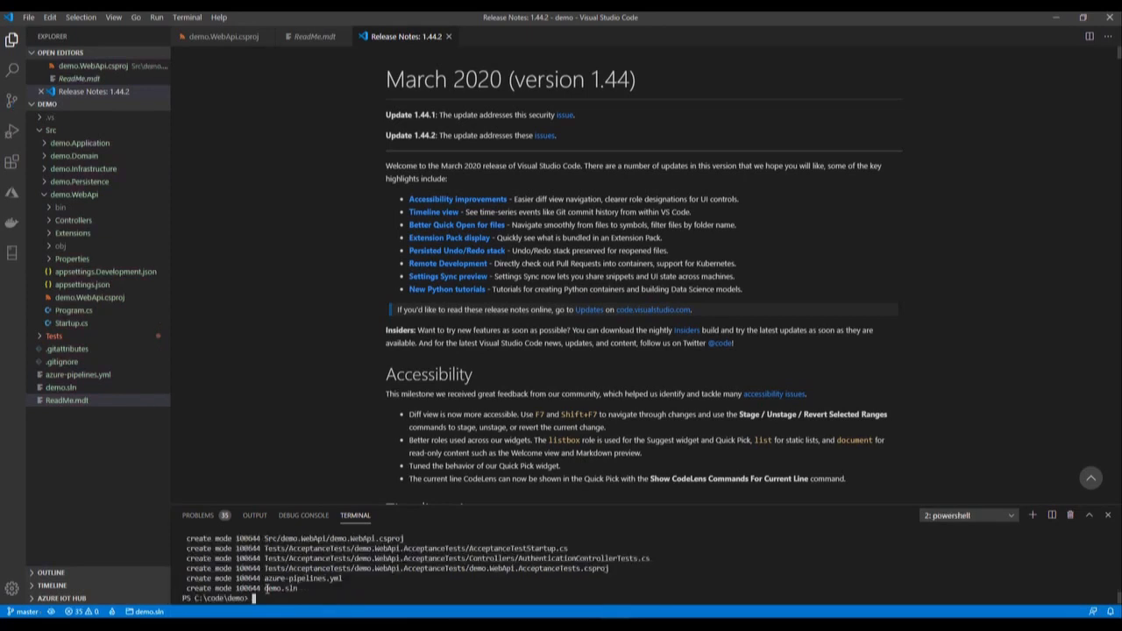
Step: Run git push --set-upstream origin master, and refresh the Demo repository's Bitbucket page in the browser
{"action": "key", "text": "Up"}
{"action": "key", "text": "Left"}
{"action": "key", "text": "BackSpace"}
{"action": "key", "text": "BackSpace"}
{"action": "key", "text": "BackSpace"}
{"action": "key", "text": "BackSpace"}
{"action": "key", "text": "BackSpace"}
{"action": "key", "text": "BackSpace"}
{"action": "key", "text": "BackSpace"}
{"action": "key", "text": "BackSpace"}
{"action": "key", "text": "BackSpace"}
{"action": "key", "text": "BackSpace"}
{"action": "key", "text": "BackSpace"}
{"action": "key", "text": "BackSpace"}
{"action": "key", "text": "BackSpace"}
{"action": "key", "text": "BackSpace"}
{"action": "key", "text": "BackSpace"}
{"action": "key", "text": "BackSpace"}
{"action": "key", "text": "BackSpace"}
{"action": "key", "text": "BackSpace"}
{"action": "key", "text": "BackSpace"}
{"action": "key", "text": "BackSpace"}
{"action": "type", "text": "push --set-upstream origin master"}
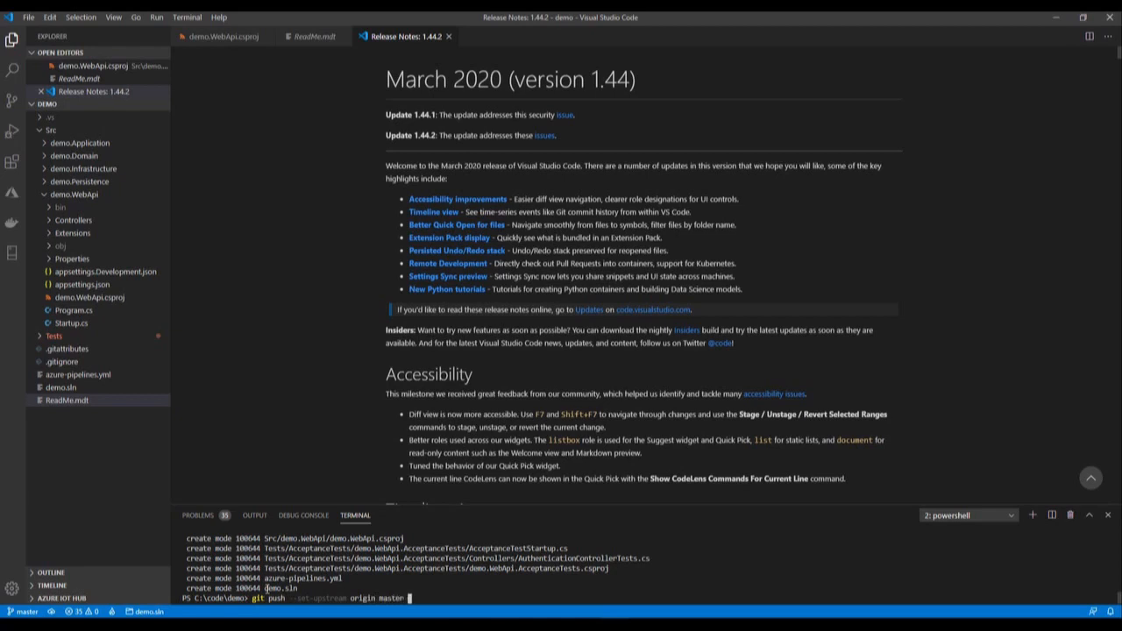
{"action": "key", "text": "Return"}
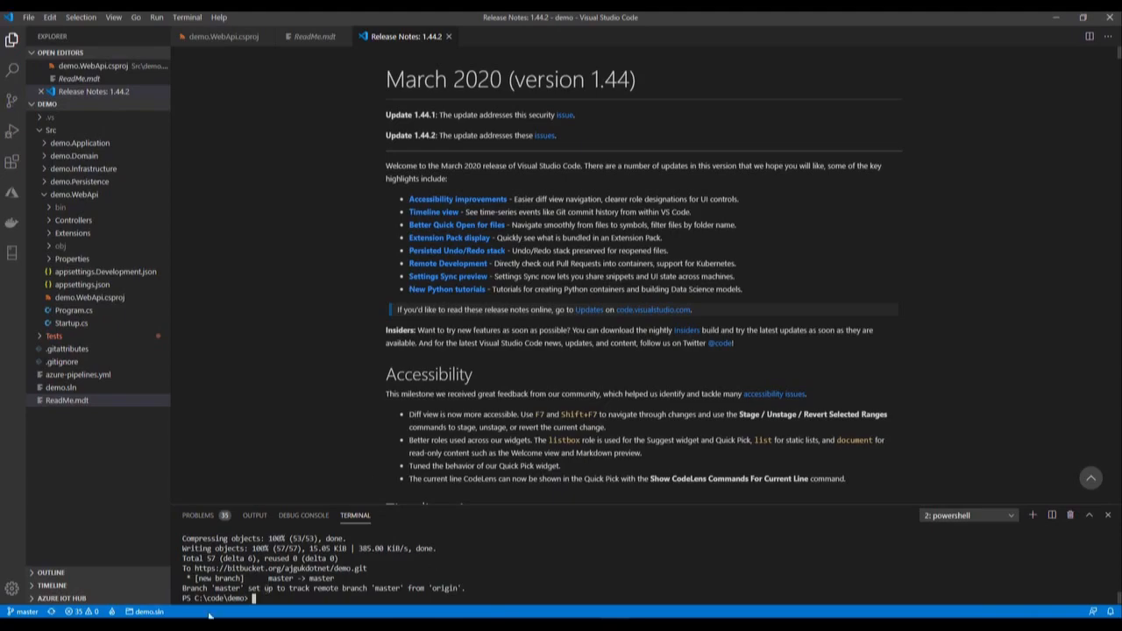
{"action": "key", "text": "alt+Tab"}
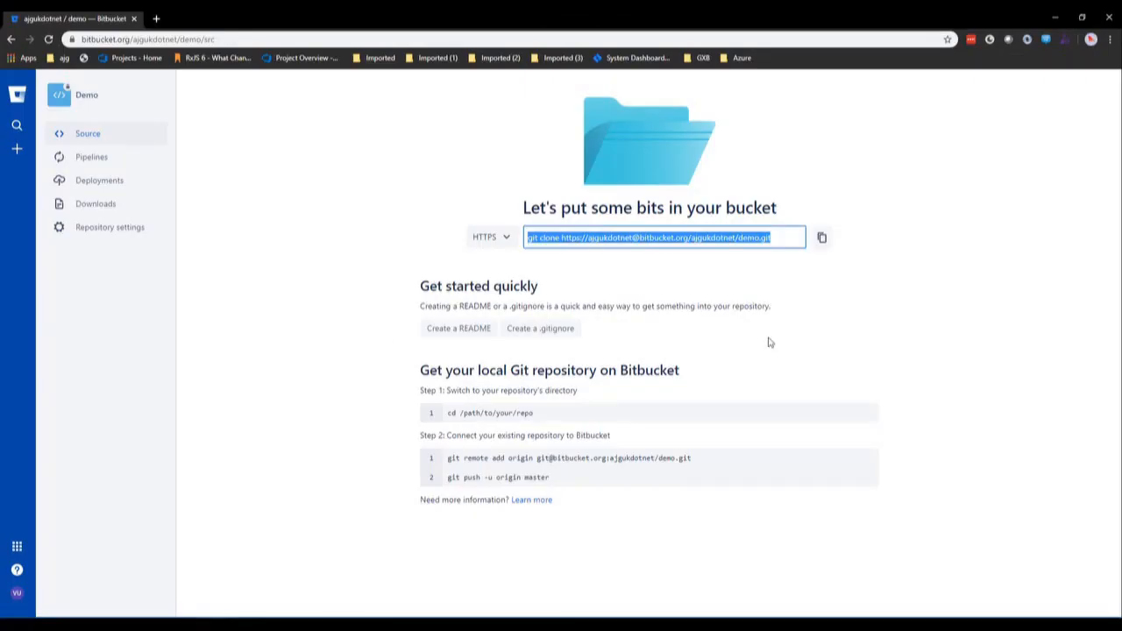
{"action": "left_click", "coordinate": [48, 39]}
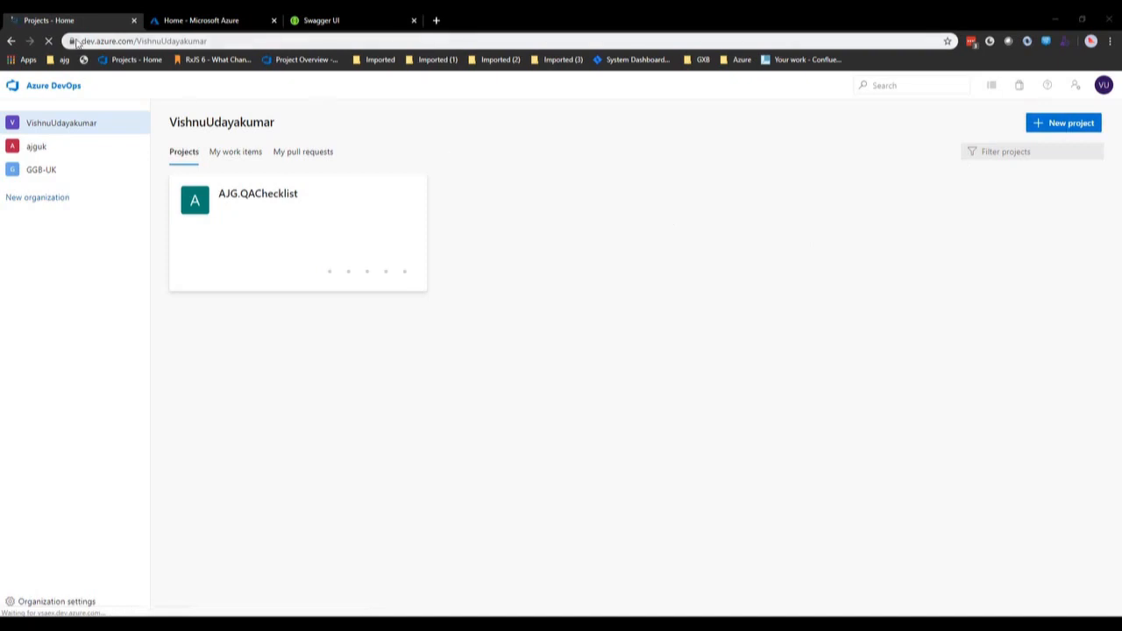
Step: Create a new private Azure DevOps project named Demo
{"action": "left_click", "coordinate": [214, 40]}
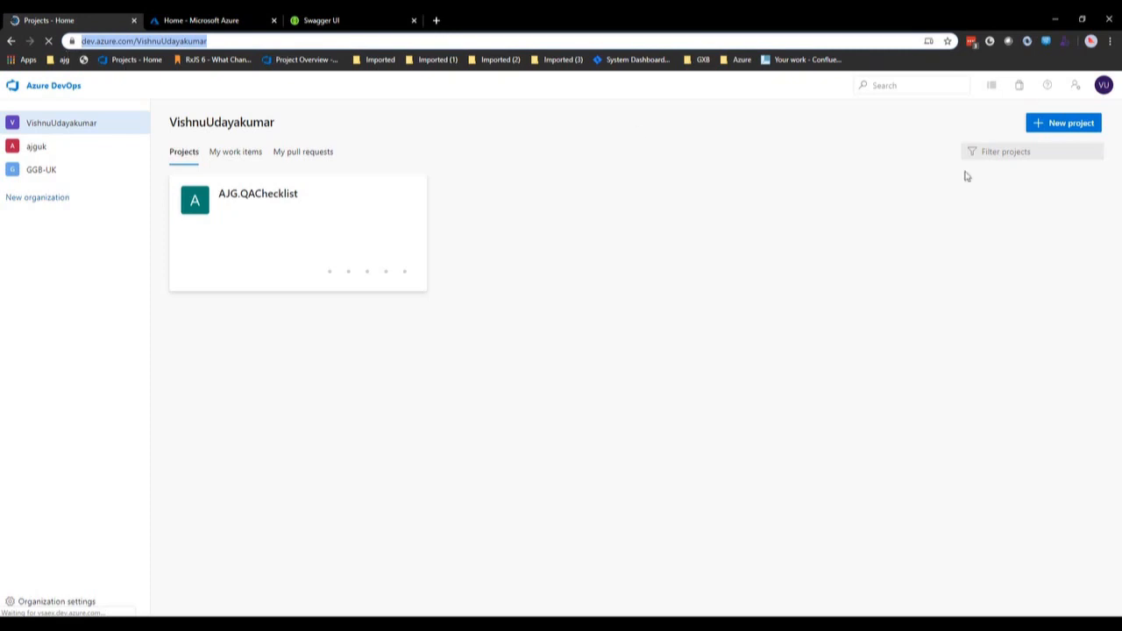
{"action": "left_click", "coordinate": [1049, 125]}
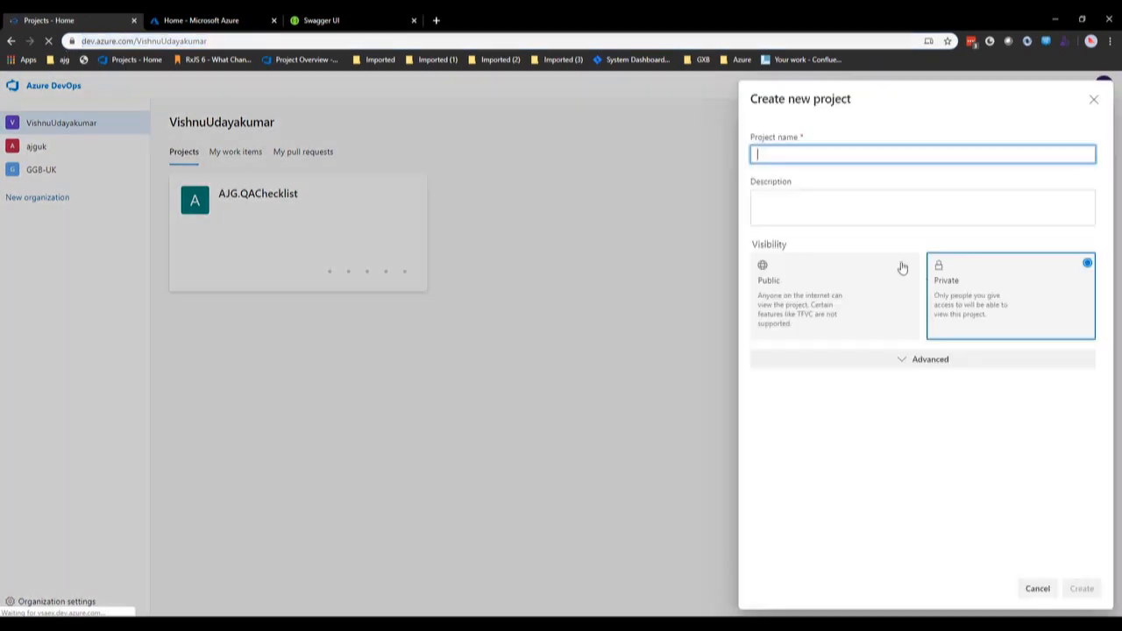
{"action": "type", "text": "Demo"}
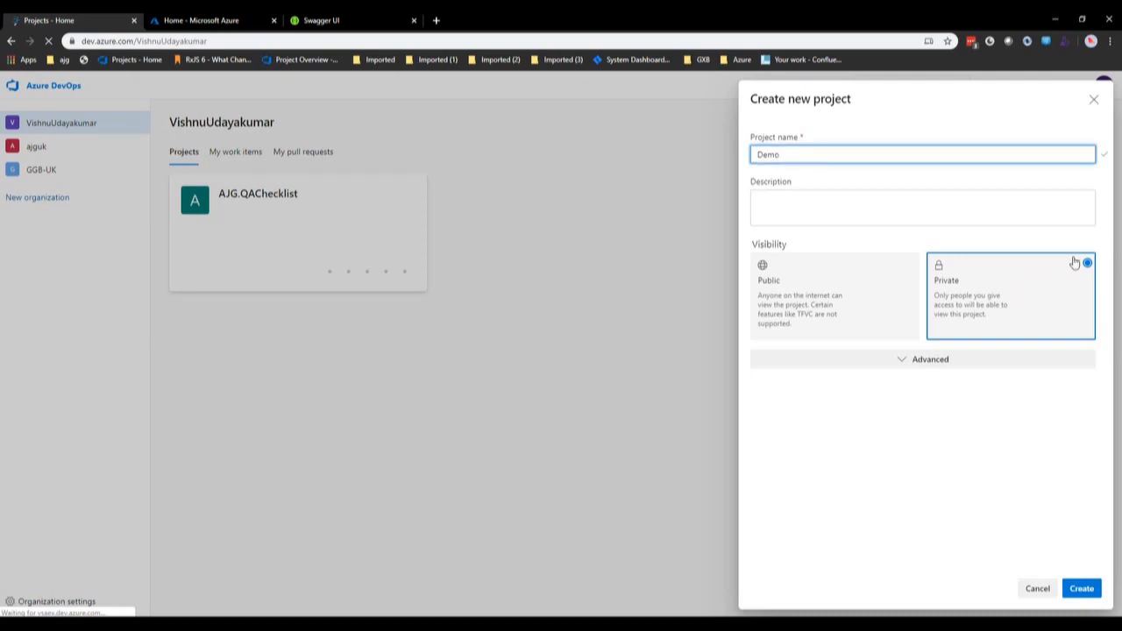
{"action": "left_click", "coordinate": [1076, 588]}
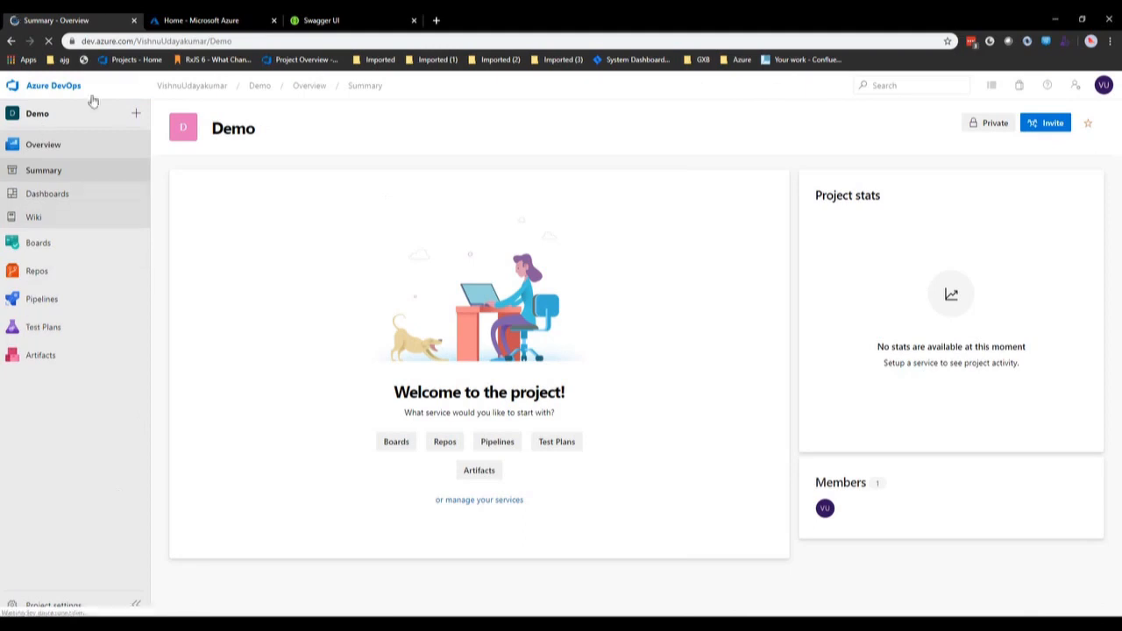
{"action": "double_click", "coordinate": [237, 136]}
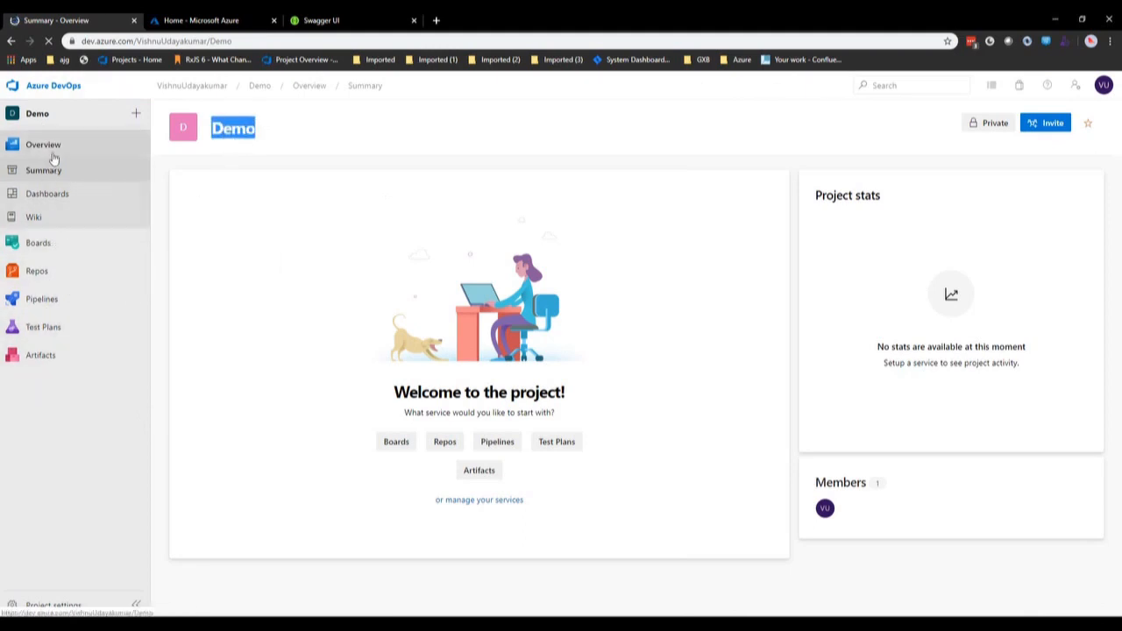
Step: Start a new pipeline in the Demo project, using Bitbucket Cloud as the code source and the ajgukdotnet/demo repository
{"action": "left_click", "coordinate": [66, 307]}
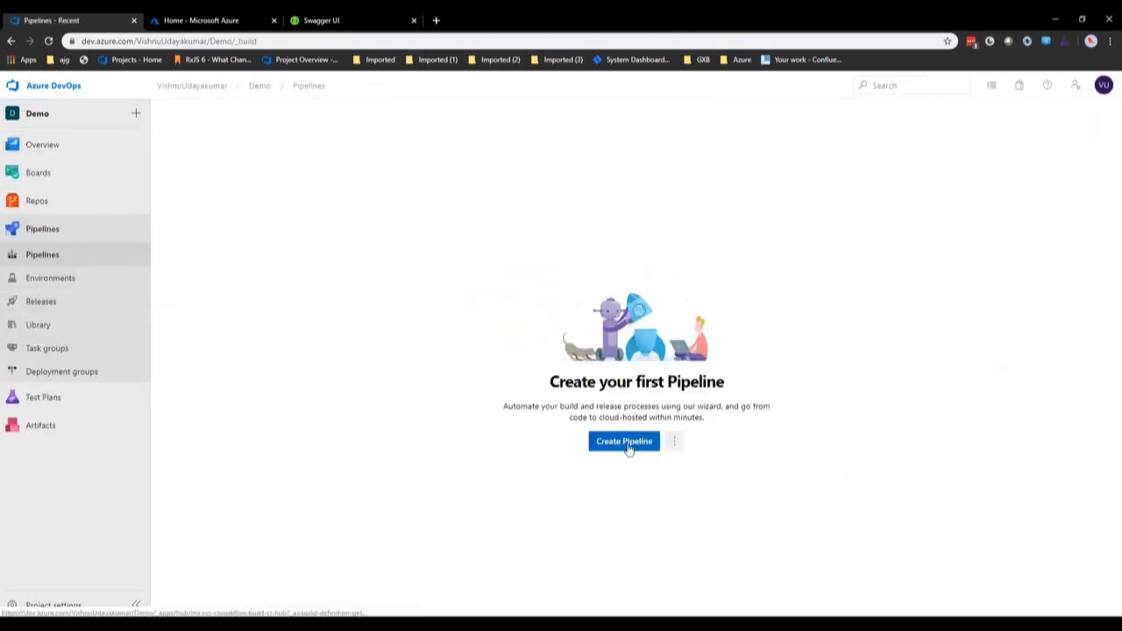
{"action": "left_click", "coordinate": [625, 443]}
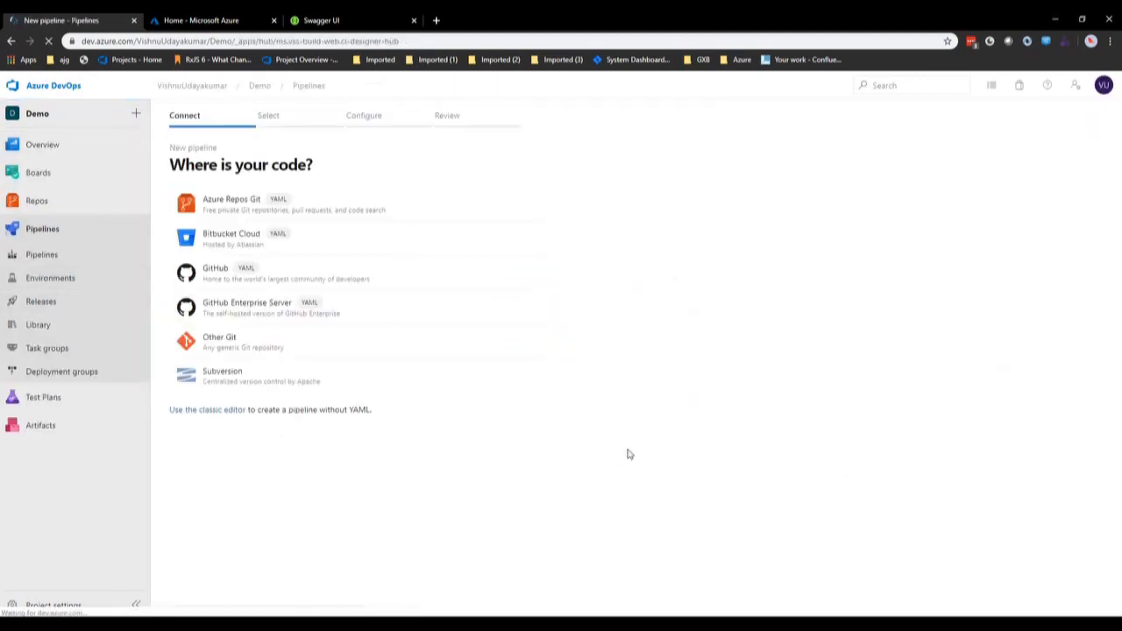
{"action": "left_click", "coordinate": [246, 241]}
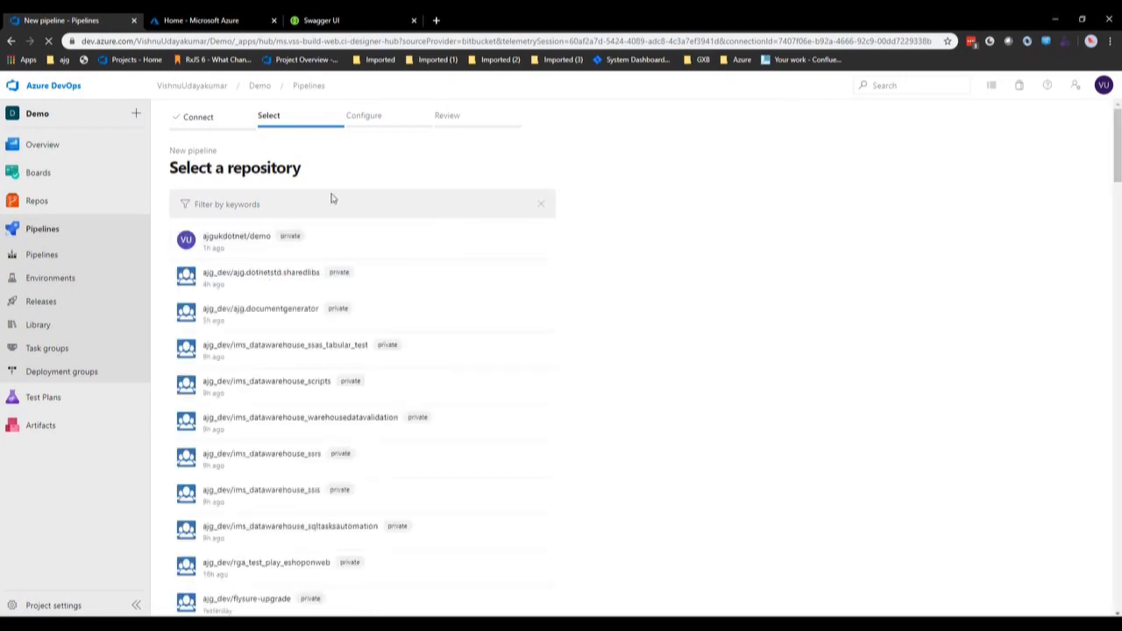
{"action": "left_click", "coordinate": [260, 249]}
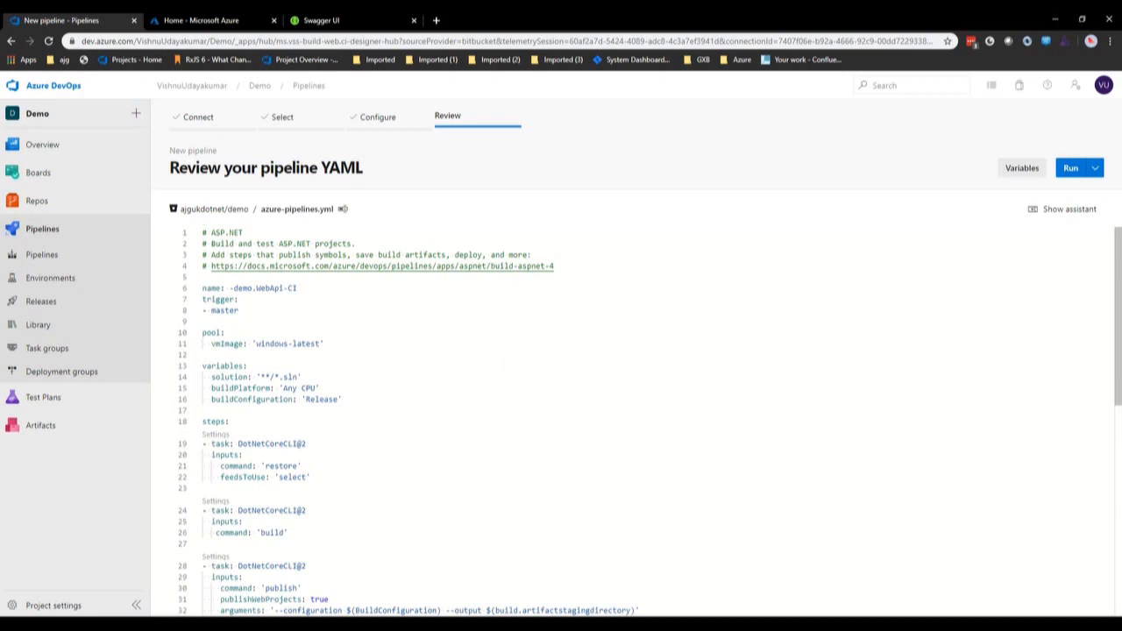
Step: Review the azure-pipelines.yml content and save the pipeline without running it
{"action": "scroll", "coordinate": [613, 420], "scroll_direction": "down", "scroll_amount": 2}
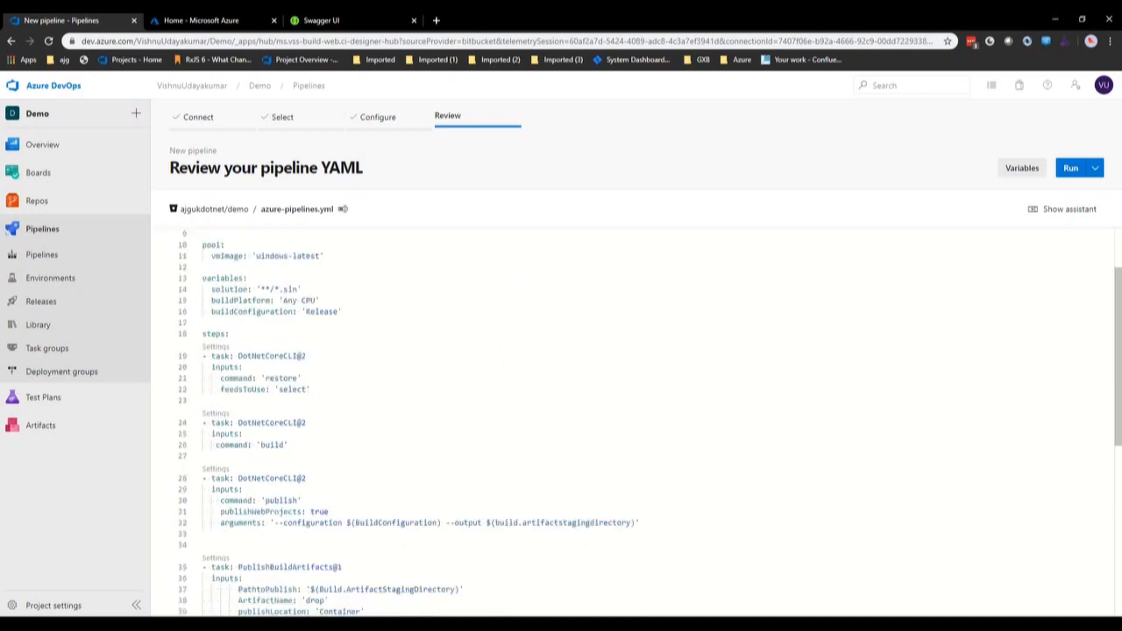
{"action": "scroll", "coordinate": [614, 421], "scroll_direction": "up", "scroll_amount": 3}
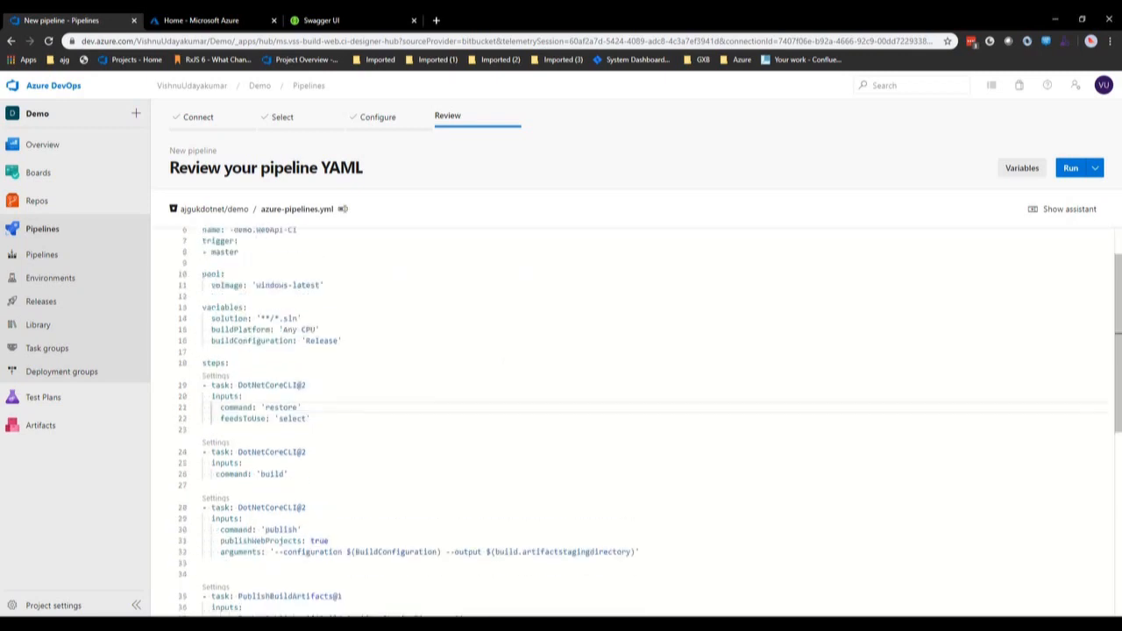
{"action": "left_click", "coordinate": [1095, 168]}
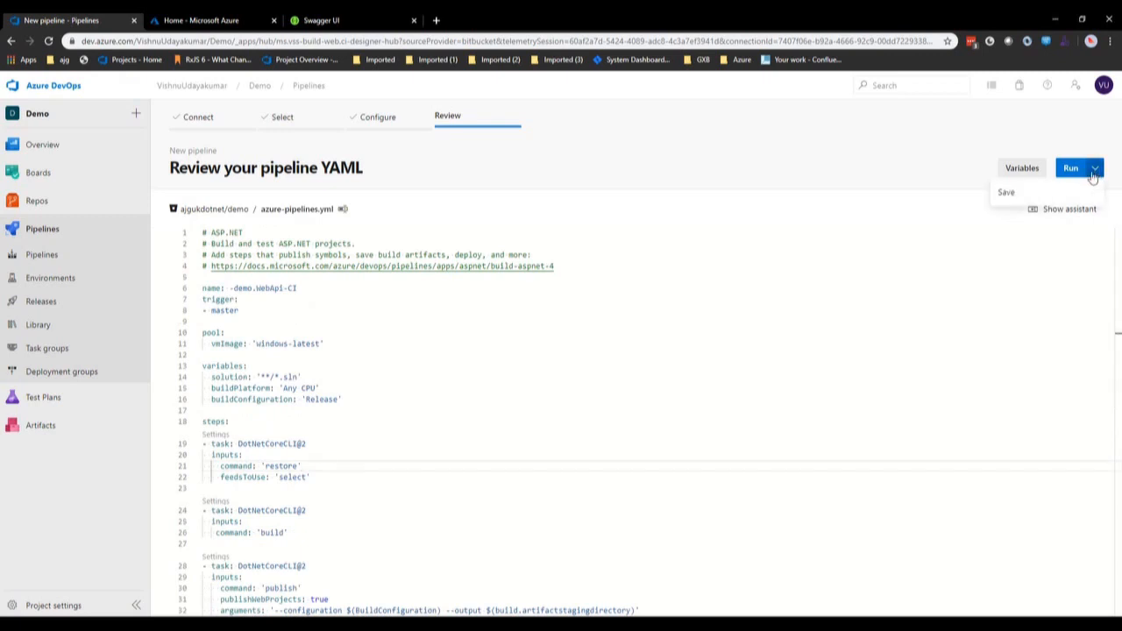
{"action": "left_click", "coordinate": [1021, 195]}
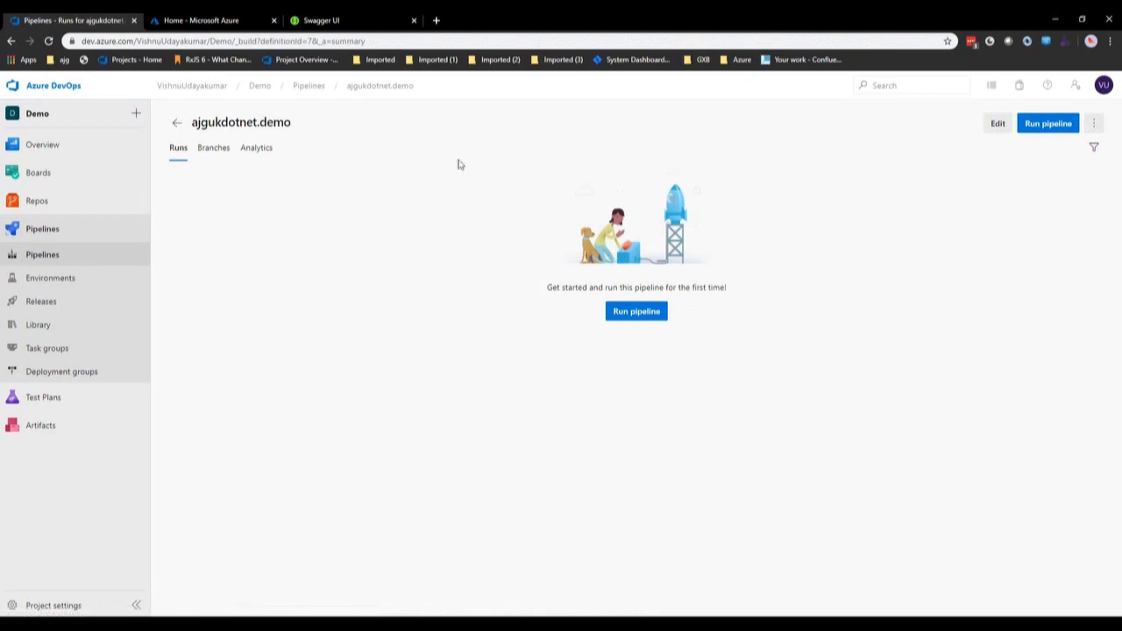
Step: Open the saved ajgukdotnet.demo pipeline for editing
{"action": "left_click", "coordinate": [64, 263]}
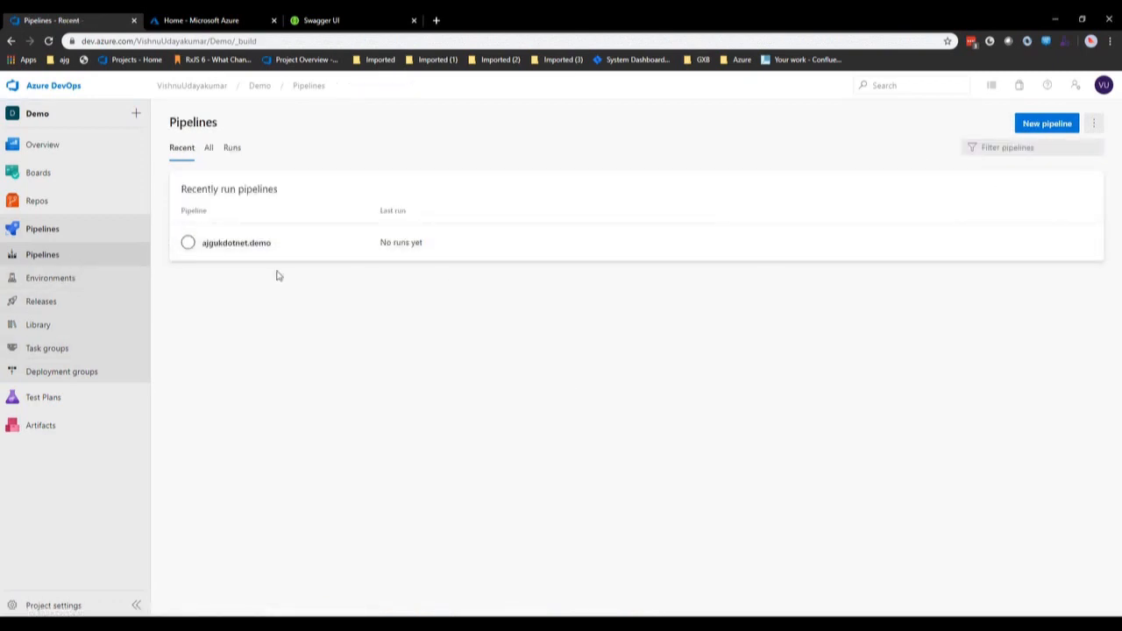
{"action": "left_click", "coordinate": [237, 247]}
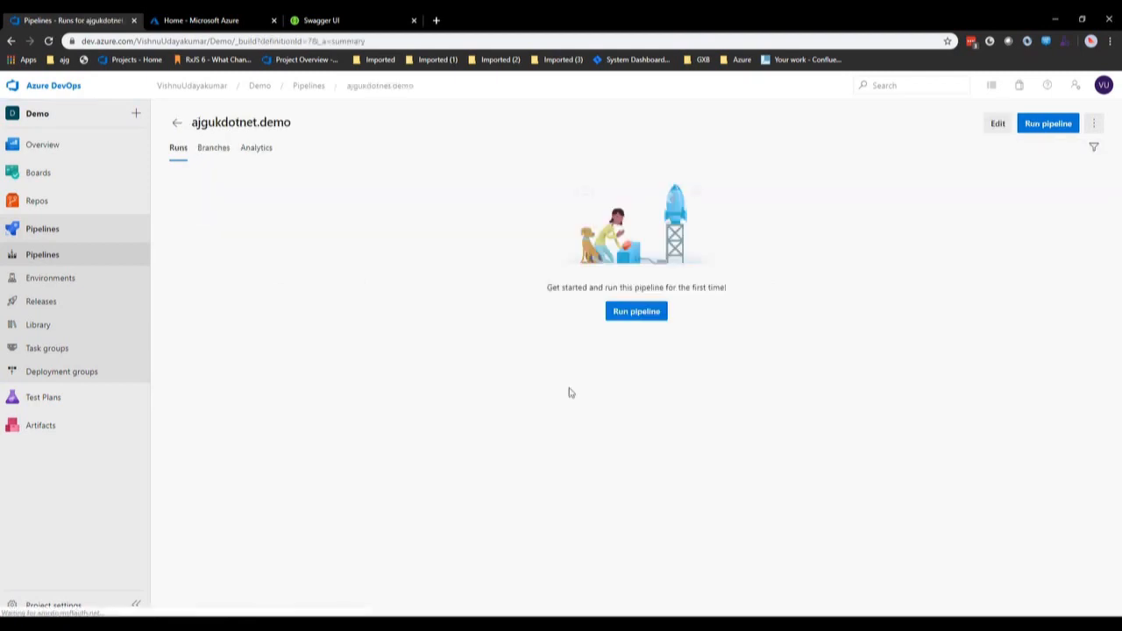
{"action": "left_click", "coordinate": [1000, 127]}
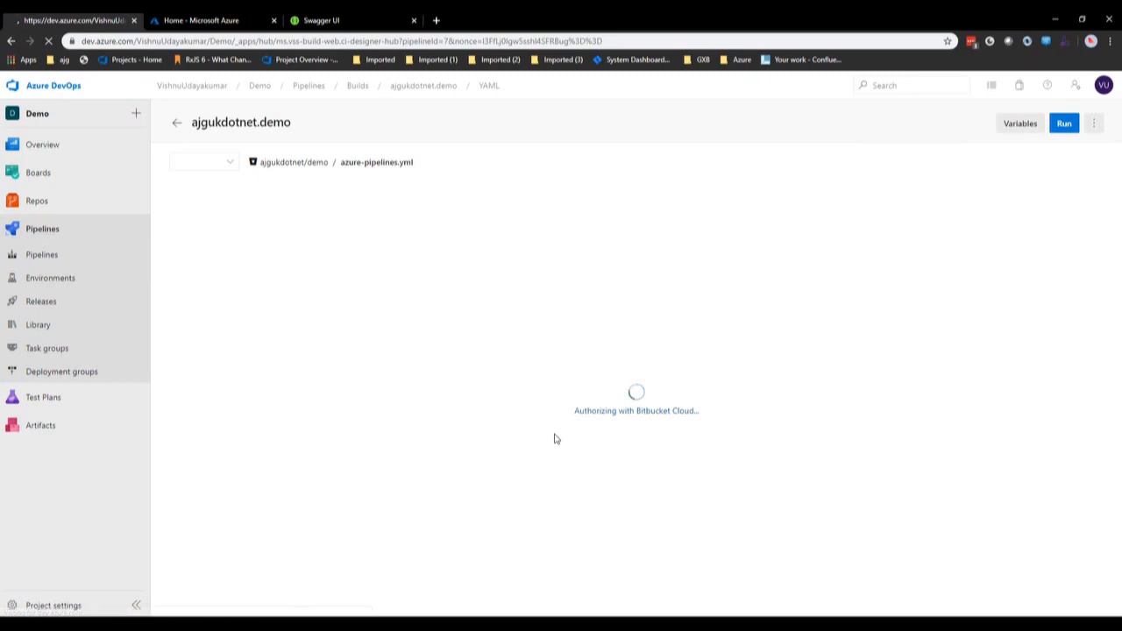
Step: Delete all the tasks below steps in azure-pipelines.yml
{"action": "scroll", "coordinate": [554, 438], "scroll_direction": "down", "scroll_amount": 3}
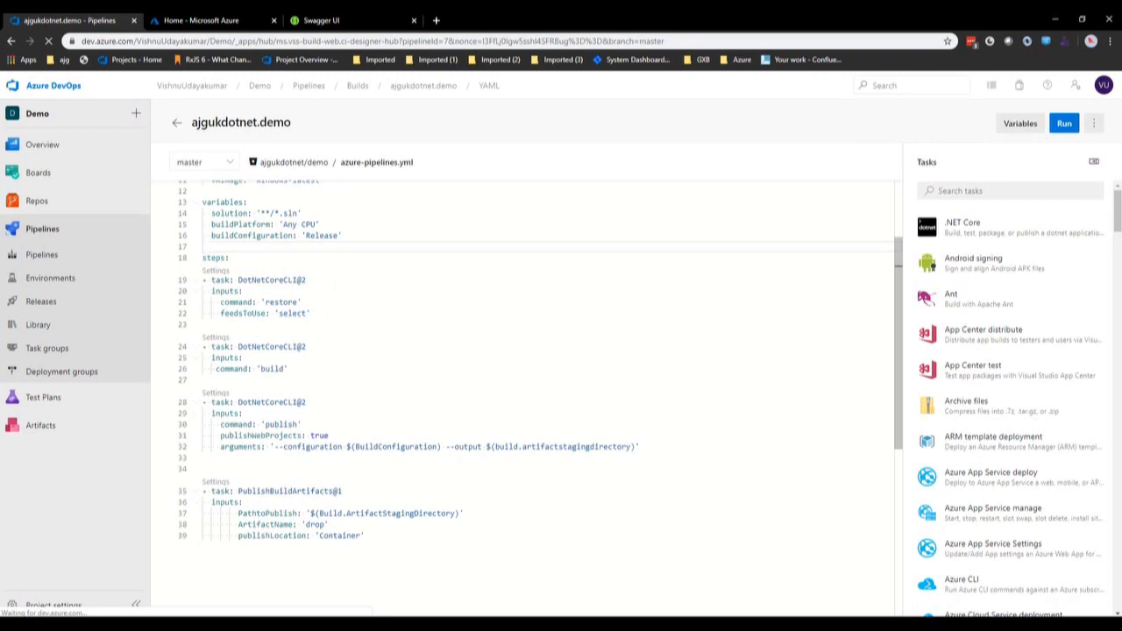
{"action": "left_click_drag", "start_coordinate": [365, 536], "coordinate": [196, 279]}
{"action": "key", "text": "Delete"}
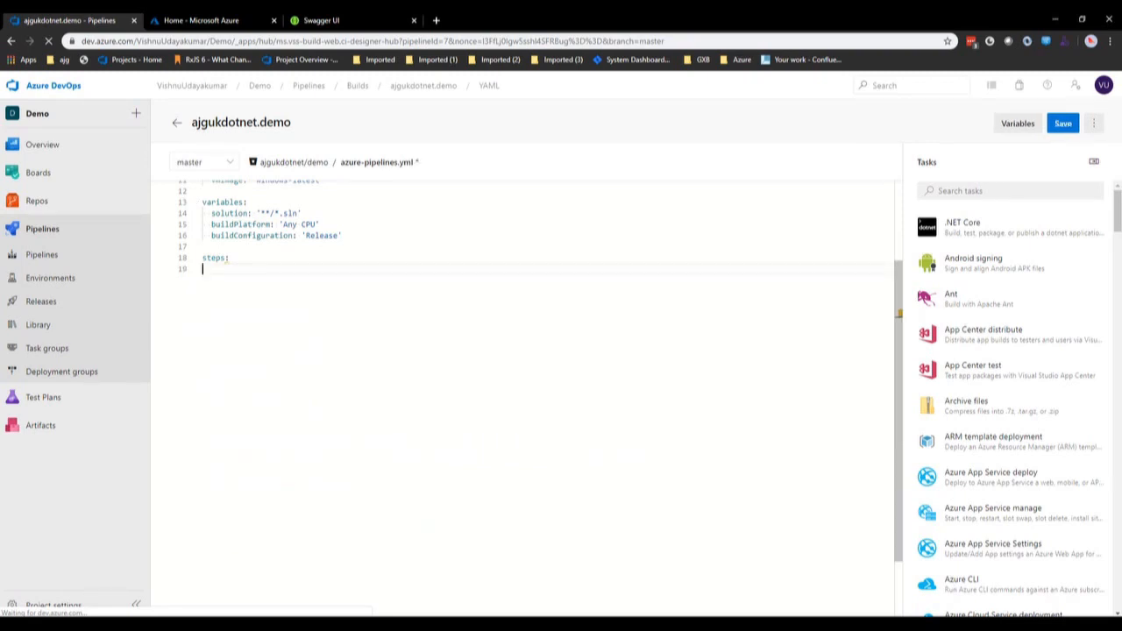
Step: Add a .NET Core task with the restore command under steps, keeping the default feed options
{"action": "left_click", "coordinate": [987, 229]}
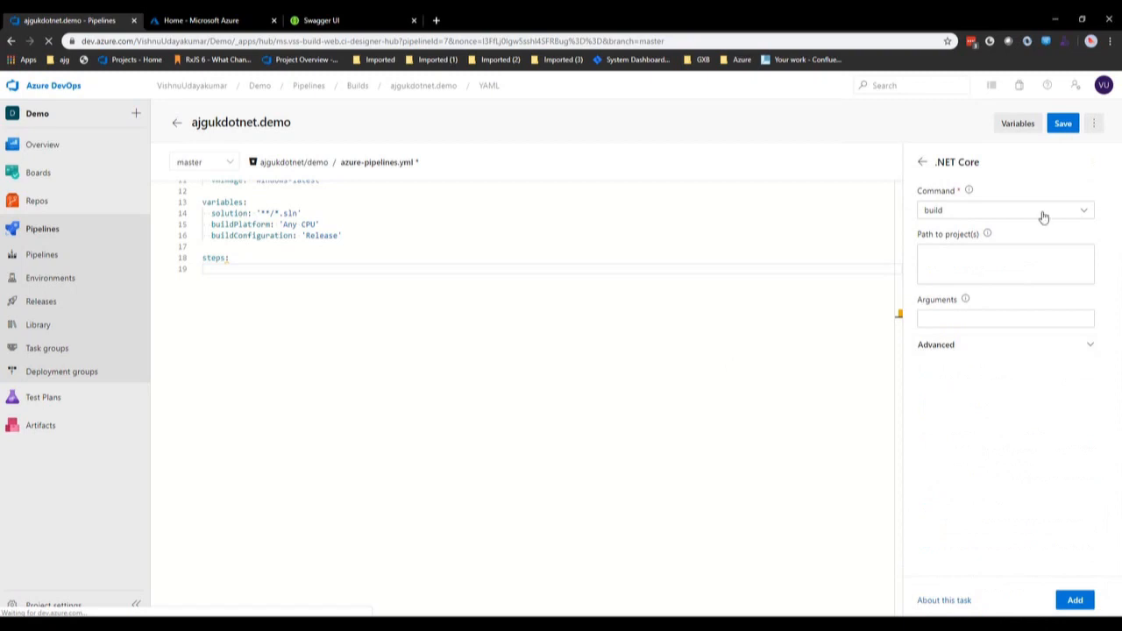
{"action": "left_click", "coordinate": [922, 162]}
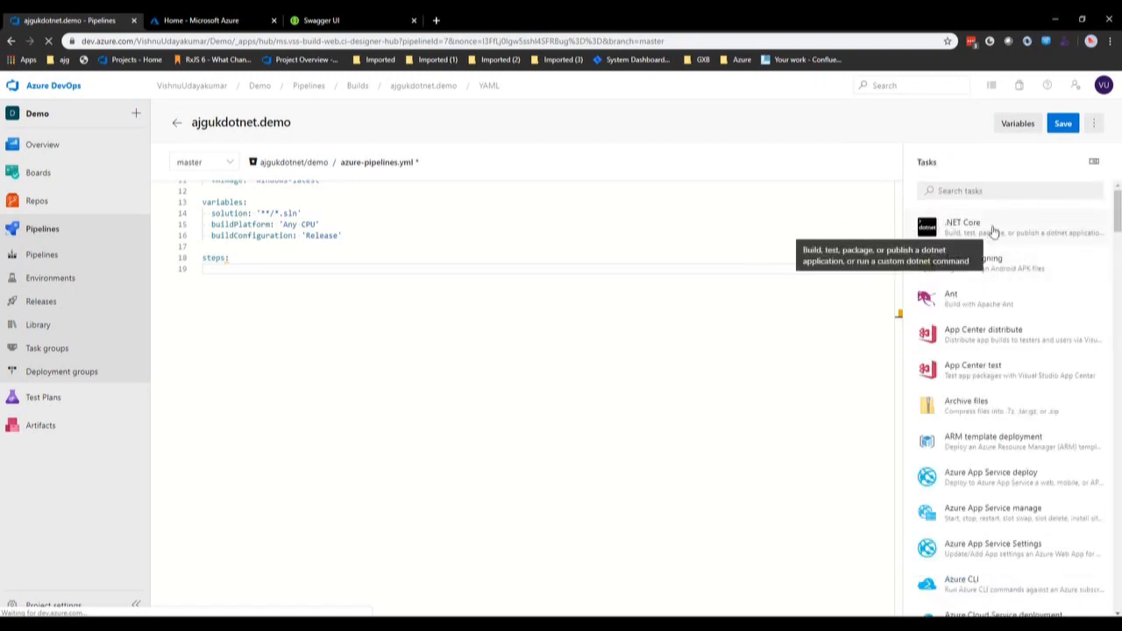
{"action": "left_click", "coordinate": [993, 230]}
{"action": "left_click", "coordinate": [1082, 214]}
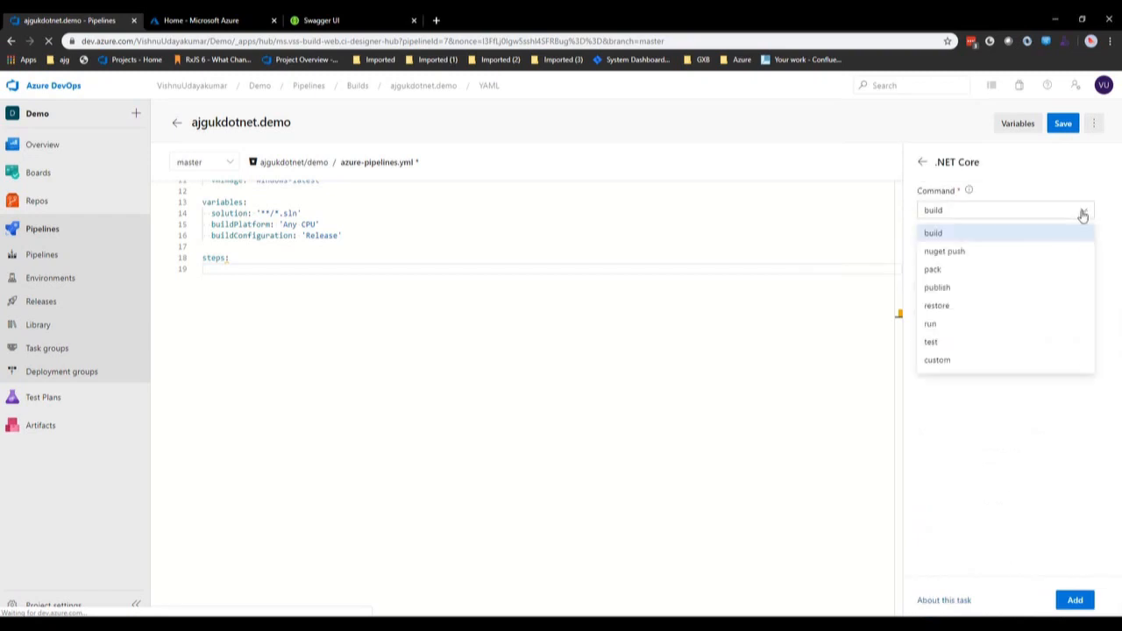
{"action": "left_click", "coordinate": [997, 308]}
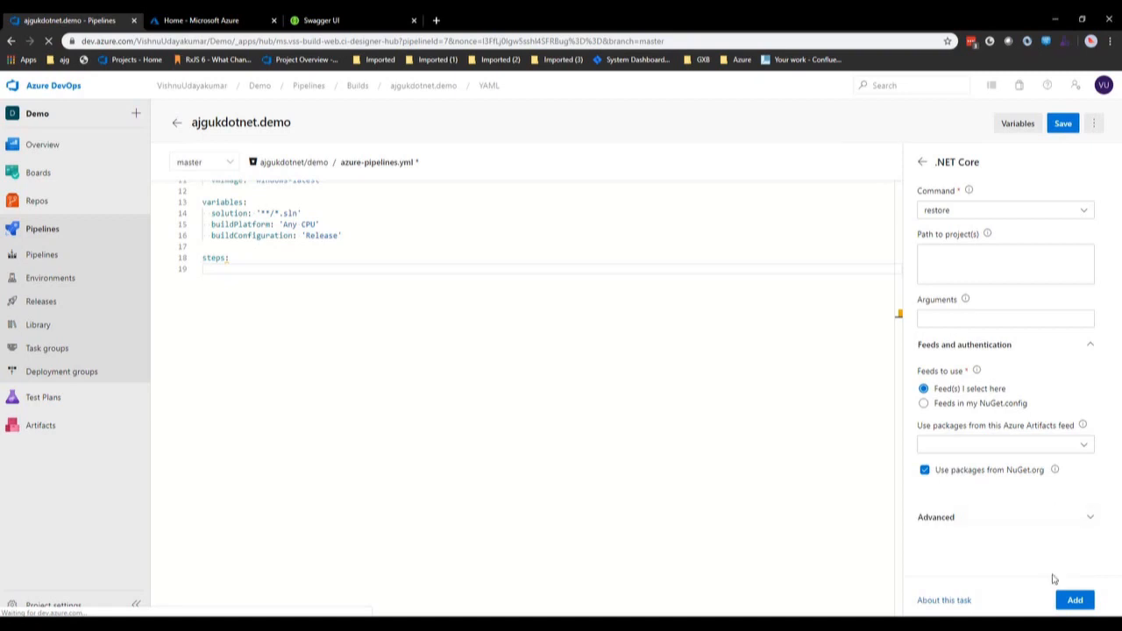
{"action": "left_click", "coordinate": [1075, 600]}
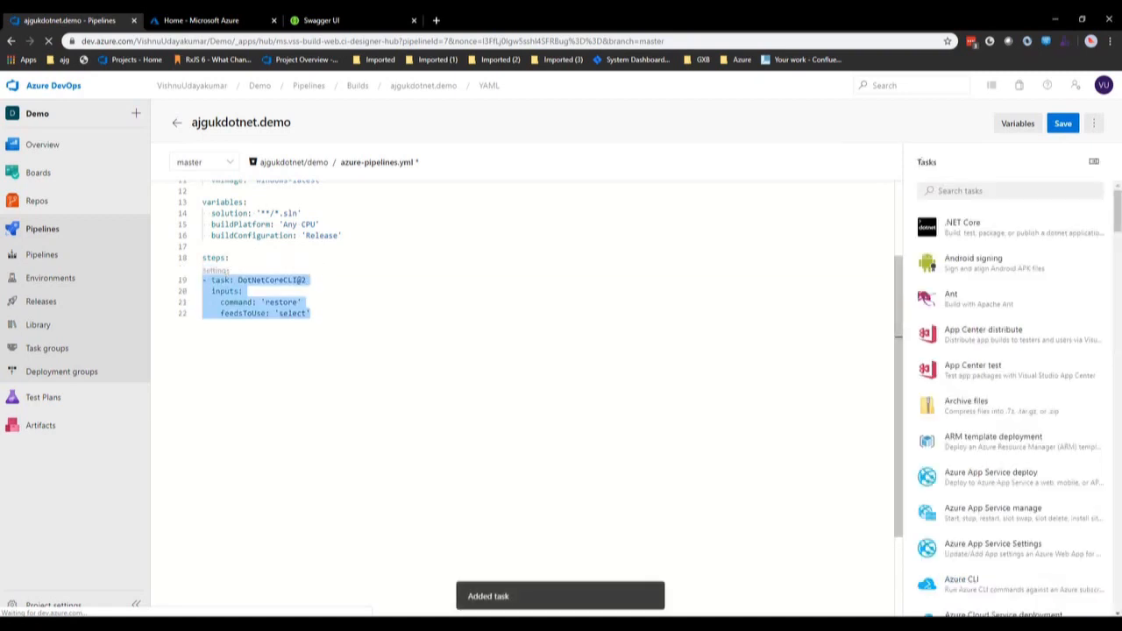
Step: Give the restore task in azure-pipelines.yml the displayName restore, placed above its inputs
{"action": "left_click", "coordinate": [311, 313]}
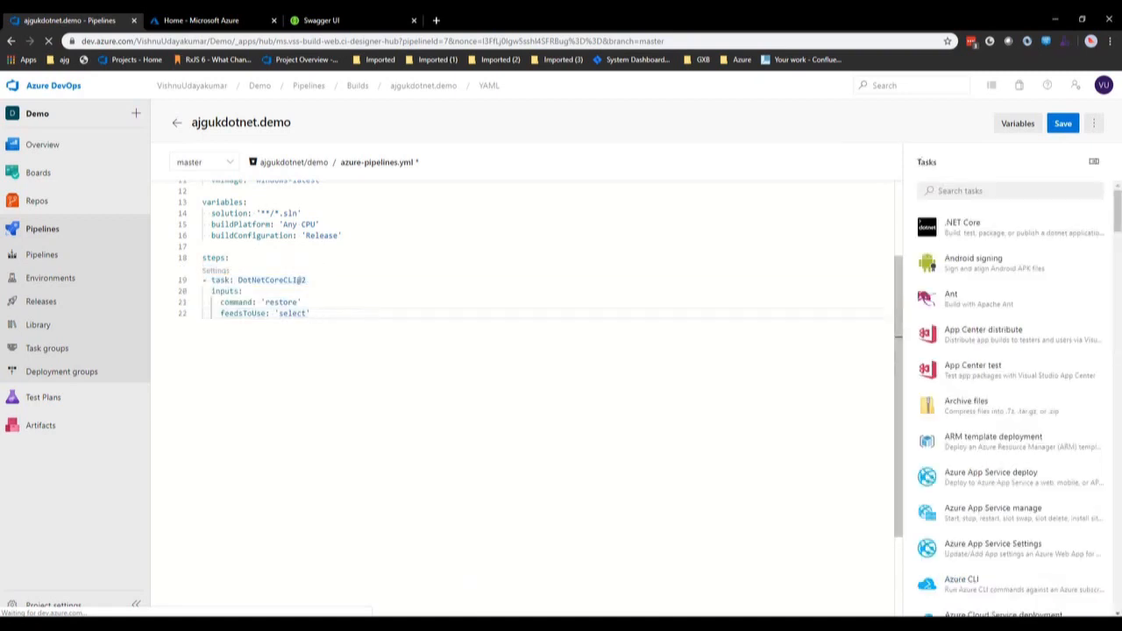
{"action": "key", "text": "Up"}
{"action": "key", "text": "Up"}
{"action": "key", "text": "Up"}
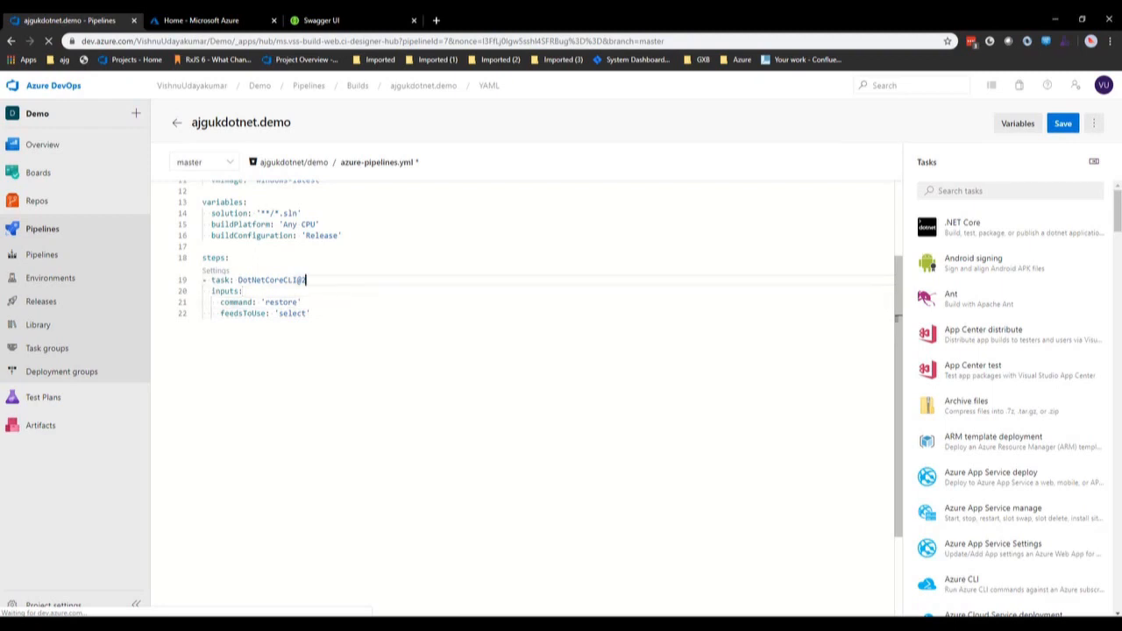
{"action": "key", "text": "Return"}
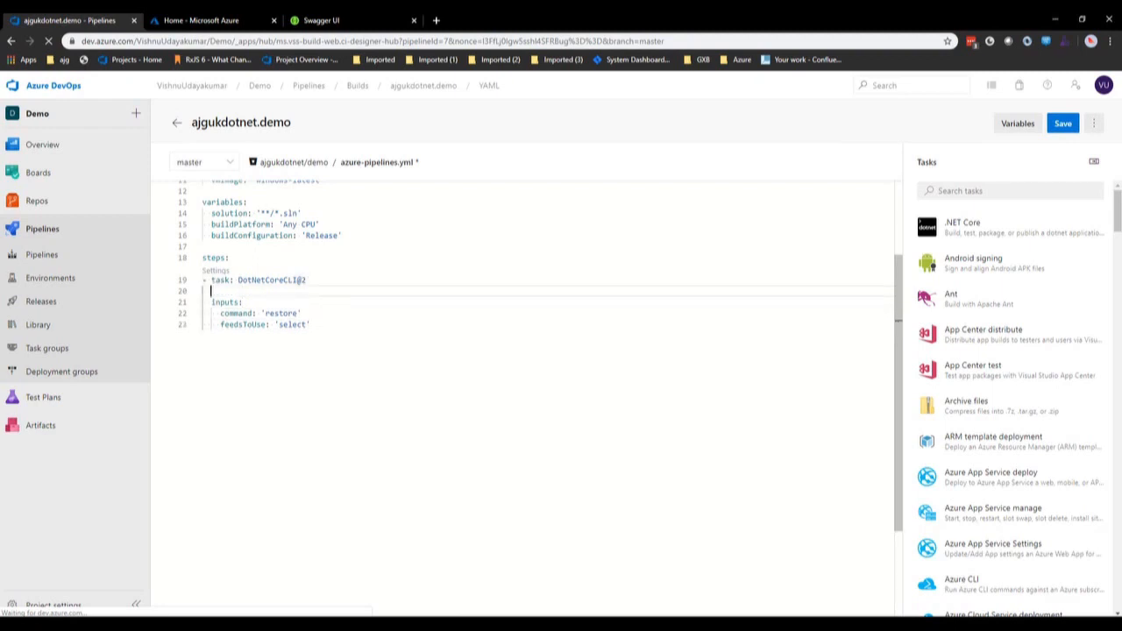
{"action": "type", "text": "dispal"}
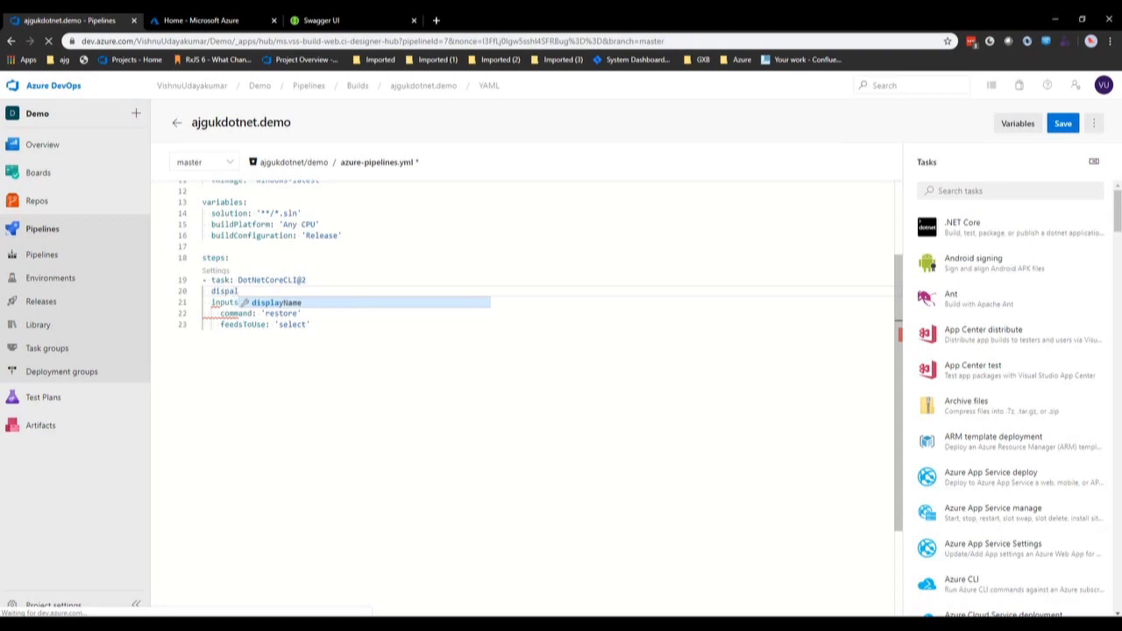
{"action": "key", "text": "Return"}
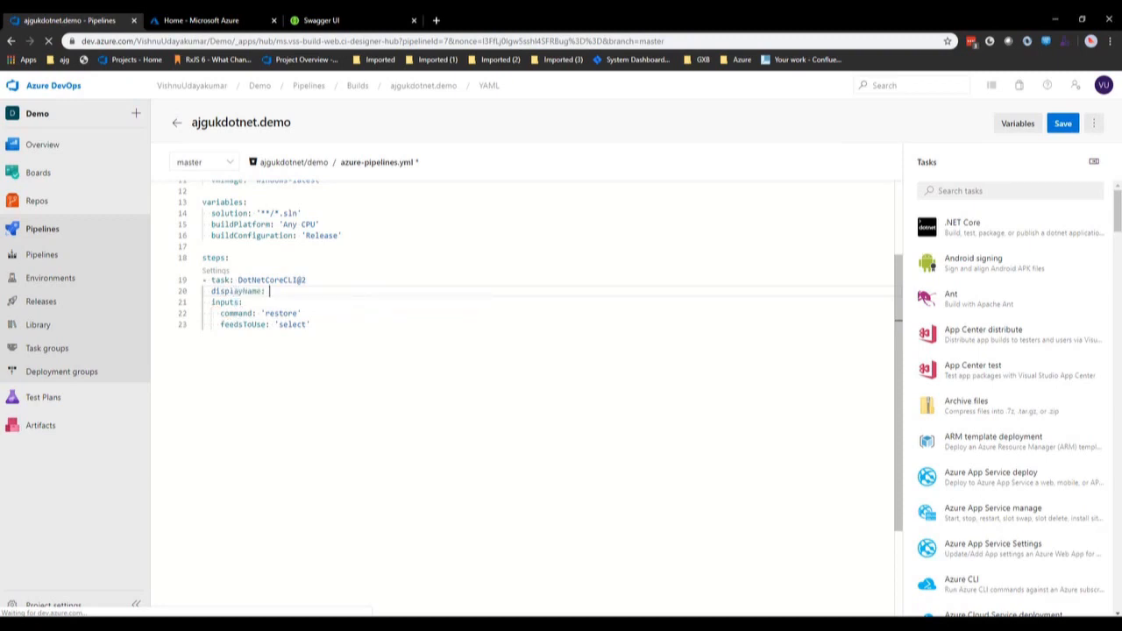
{"action": "type", "text": "restore"}
Step: Add a .NET Core task with the build command after a blank line below the restore task
{"action": "key", "text": "Down"}
{"action": "key", "text": "Down"}
{"action": "key", "text": "Down"}
{"action": "key", "text": "Right"}
{"action": "key", "text": "Right"}
{"action": "key", "text": "Return"}
{"action": "key", "text": "Return"}
{"action": "key", "text": "BackSpace"}
{"action": "key", "text": "BackSpace"}
{"action": "left_click", "coordinate": [991, 234]}
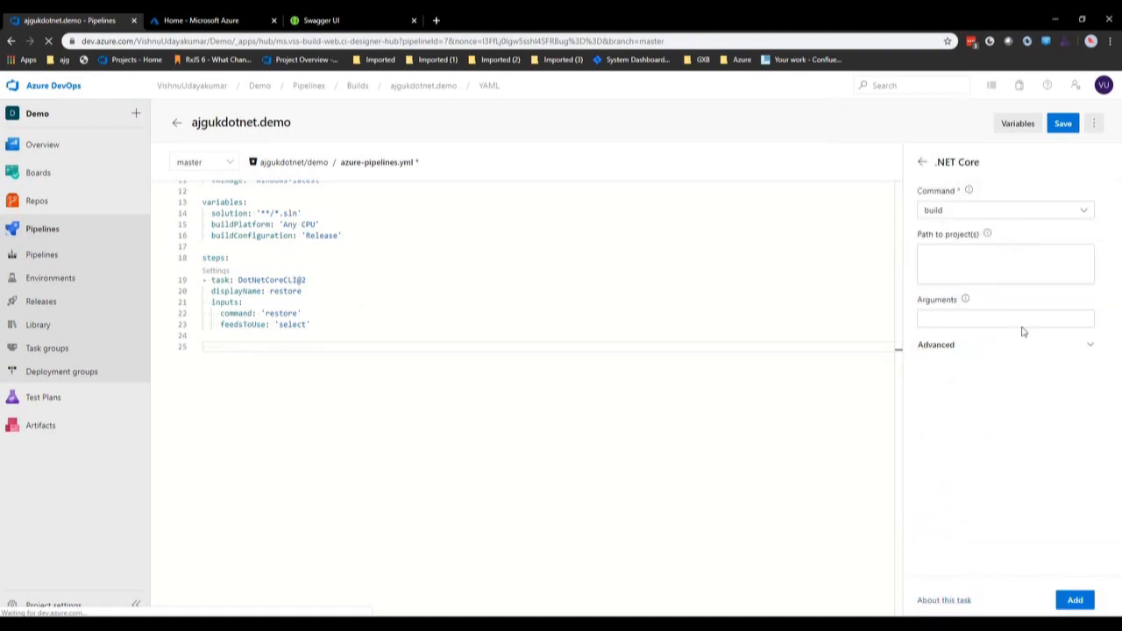
{"action": "left_click", "coordinate": [1074, 602]}
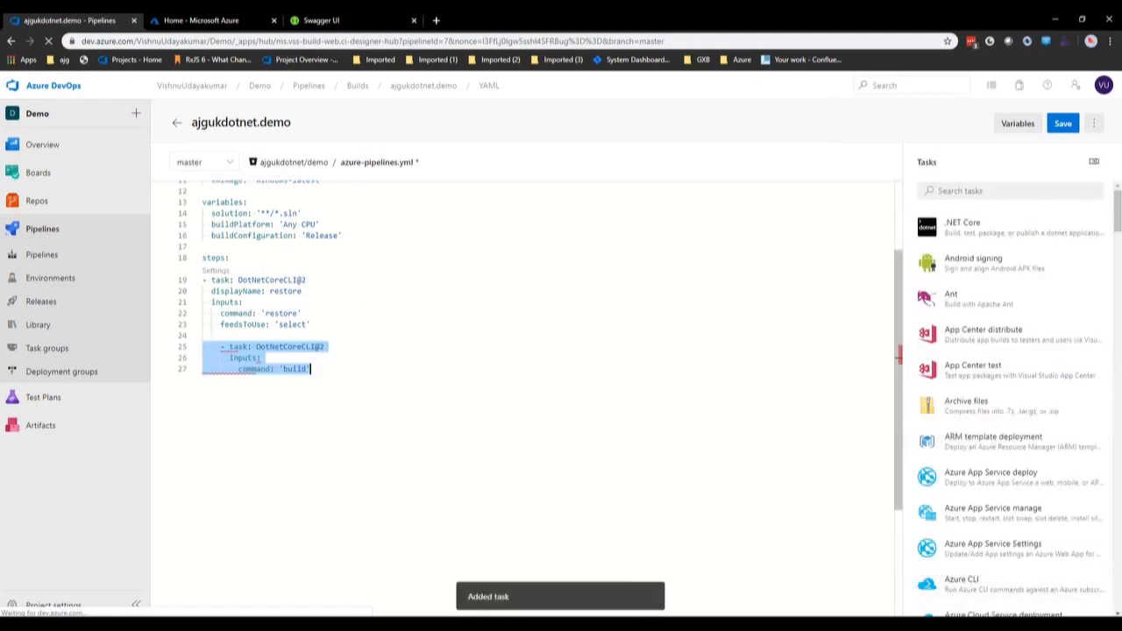
Step: Reduce the indentation of the build task so its task line aligns with the restore task and inputs and command nest under it
{"action": "mouse_move", "coordinate": [235, 354]}
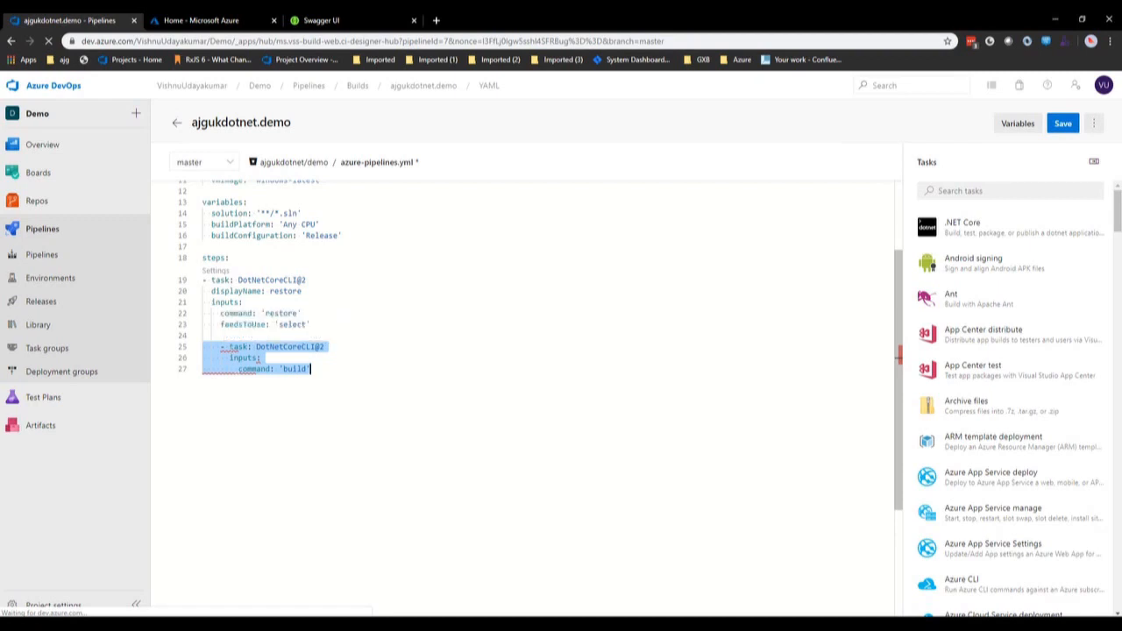
{"action": "left_click", "coordinate": [221, 347]}
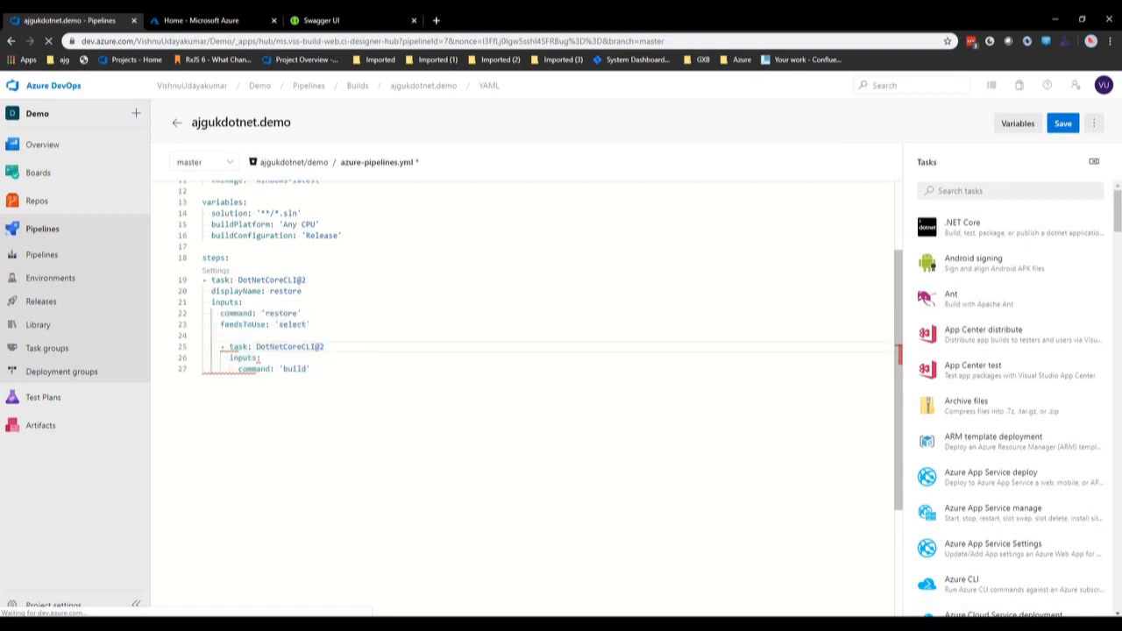
{"action": "key", "text": "Left"}
{"action": "key", "text": "Left"}
{"action": "key", "text": "Left"}
{"action": "key", "text": "Left"}
{"action": "key", "text": "Delete"}
{"action": "key", "text": "Delete"}
{"action": "key", "text": "Delete"}
{"action": "key", "text": "Delete"}
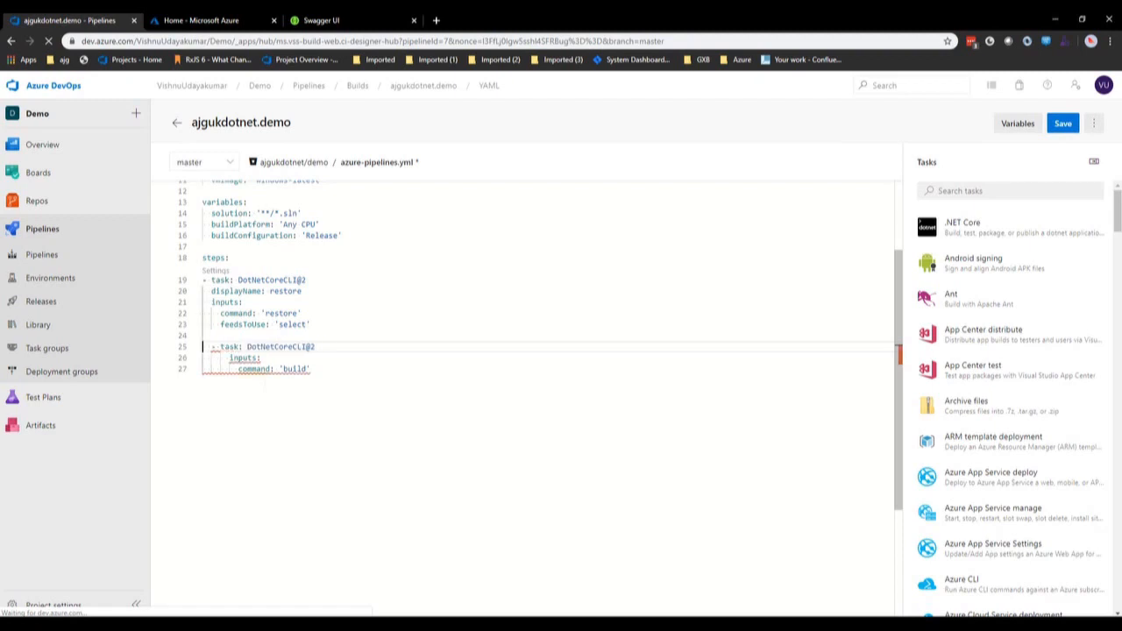
{"action": "key", "text": "Down"}
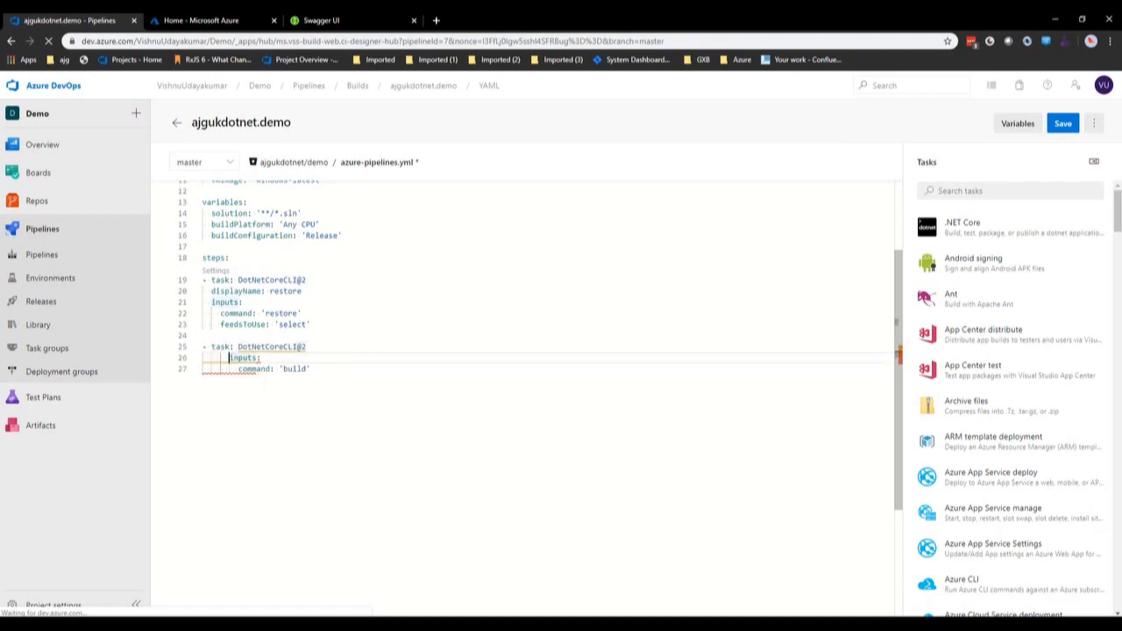
{"action": "key", "text": "BackSpace"}
{"action": "key", "text": "BackSpace"}
{"action": "key", "text": "Down"}
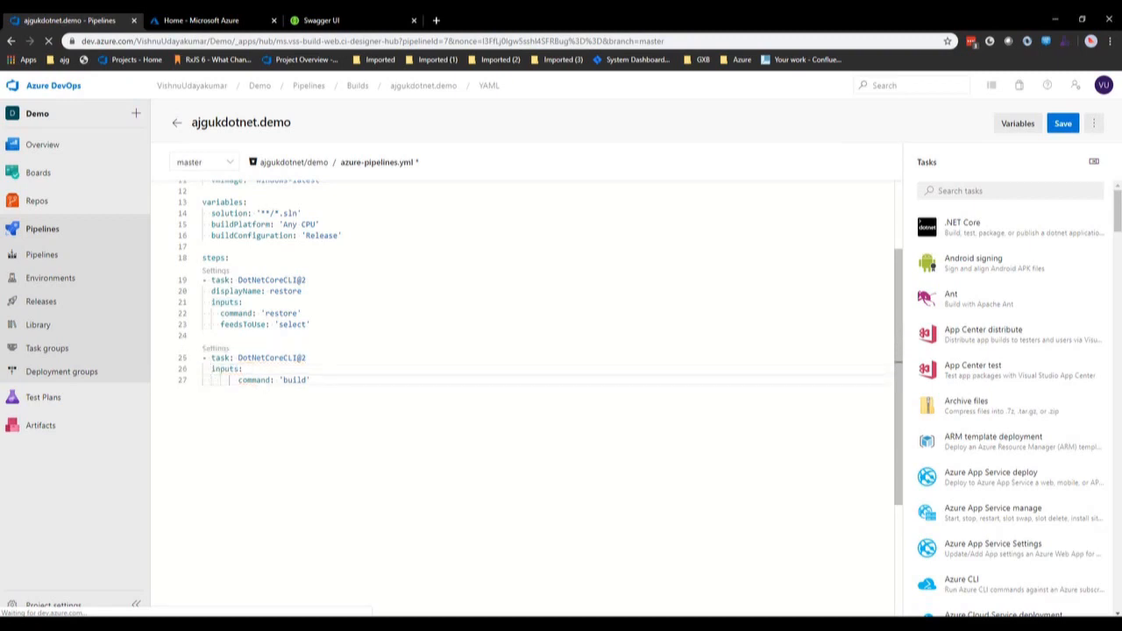
{"action": "key", "text": "Delete"}
{"action": "key", "text": "Delete"}
{"action": "key", "text": "Delete"}
Step: Give the build task the displayName build, placed above its inputs
{"action": "left_click", "coordinate": [234, 358]}
{"action": "key", "text": "Return"}
{"action": "type", "text": "d"}
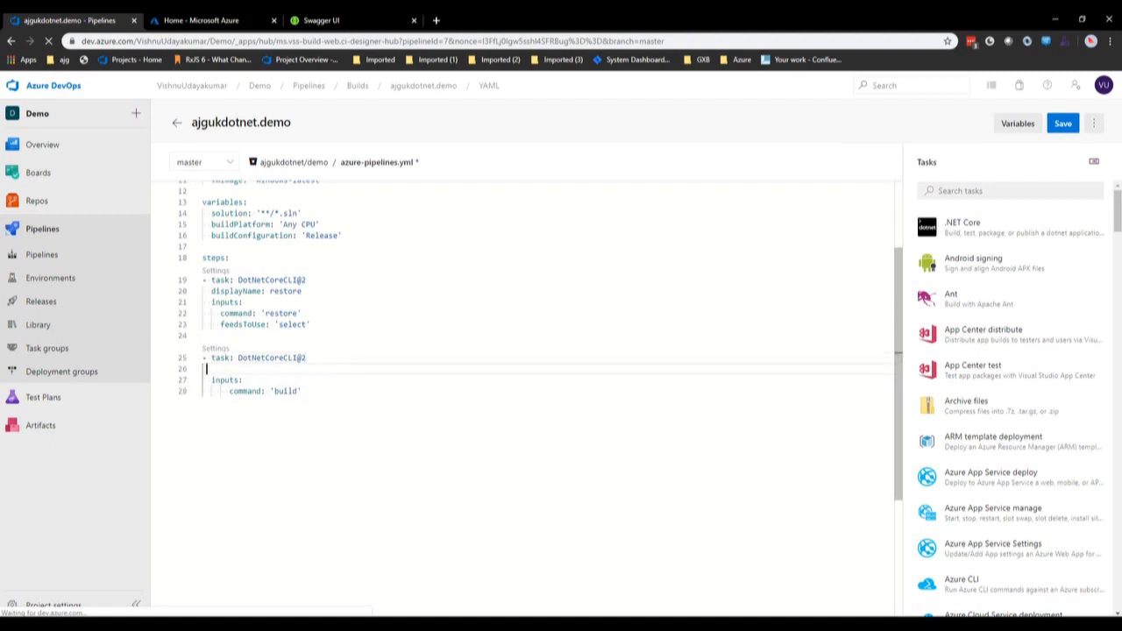
{"action": "key", "text": "Return"}
{"action": "type", "text": "build"}
{"action": "left_click", "coordinate": [294, 390]}
{"action": "left_click", "coordinate": [294, 369]}
Step: Set up a new .NET Core task with the publish command for a new line below the build task
{"action": "left_click", "coordinate": [301, 391]}
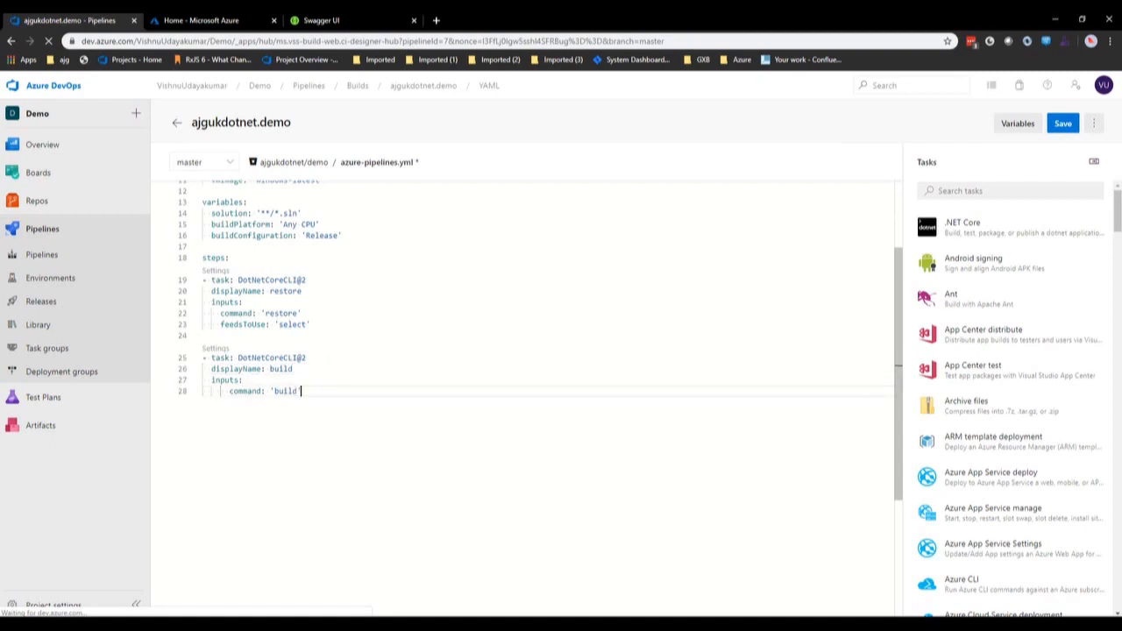
{"action": "left_click", "coordinate": [990, 225]}
{"action": "left_click", "coordinate": [1083, 211]}
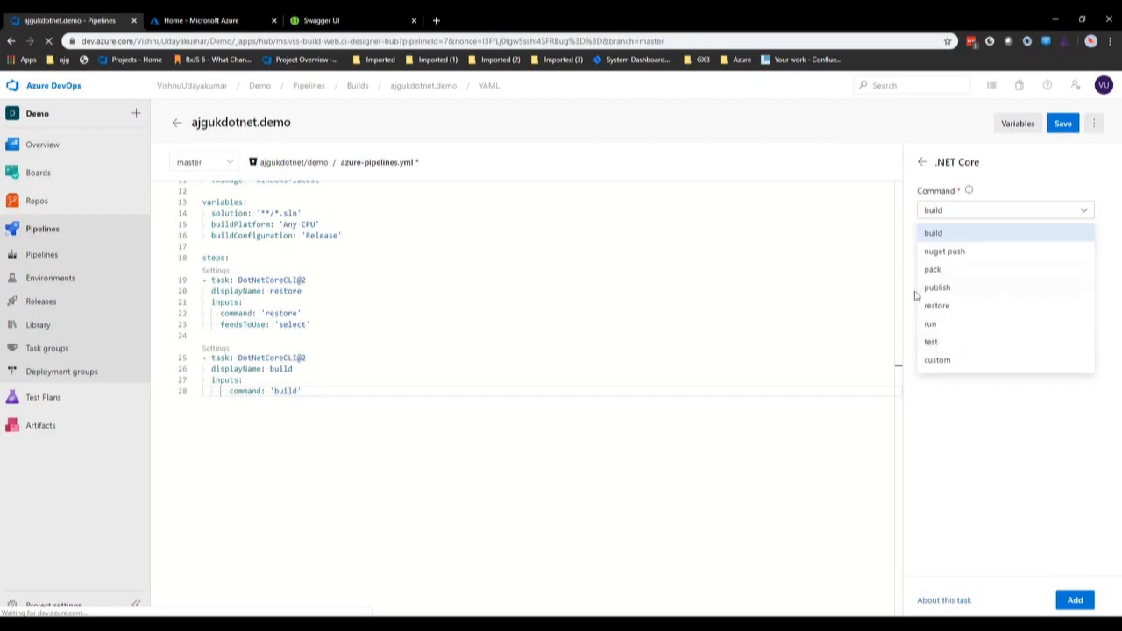
{"action": "left_click", "coordinate": [301, 391]}
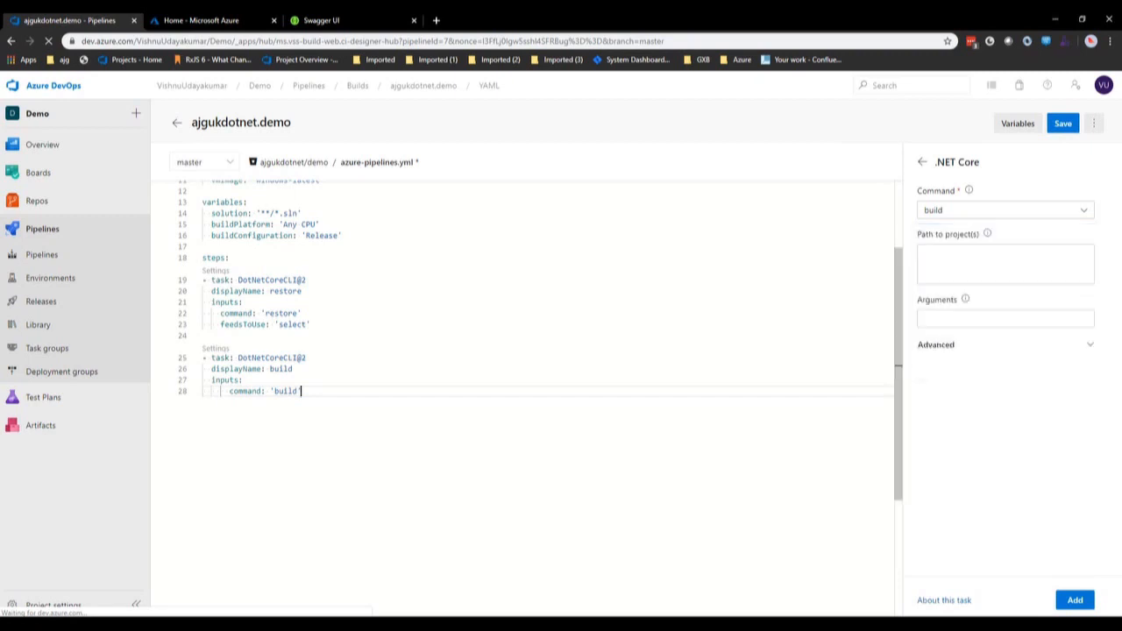
{"action": "key", "text": "Return"}
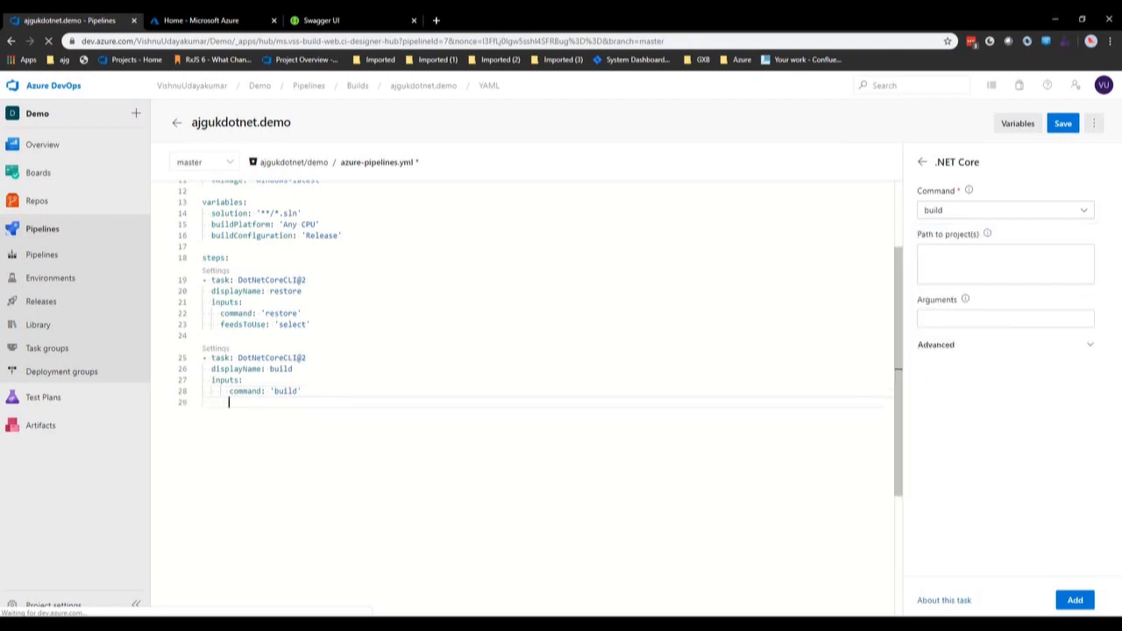
{"action": "left_click", "coordinate": [949, 214]}
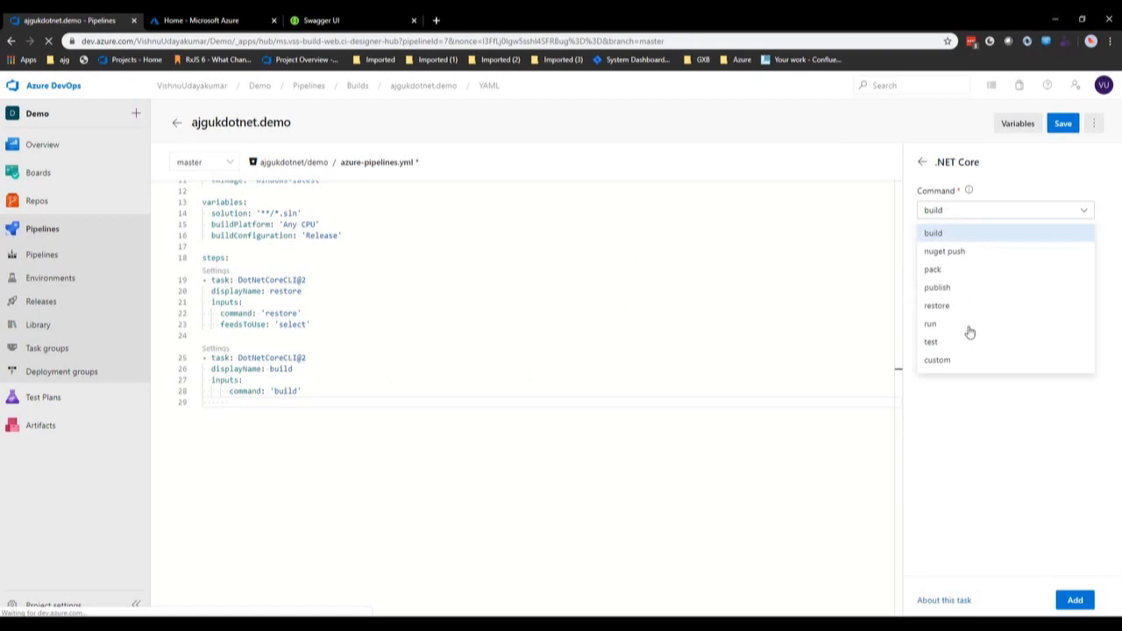
{"action": "left_click", "coordinate": [939, 288]}
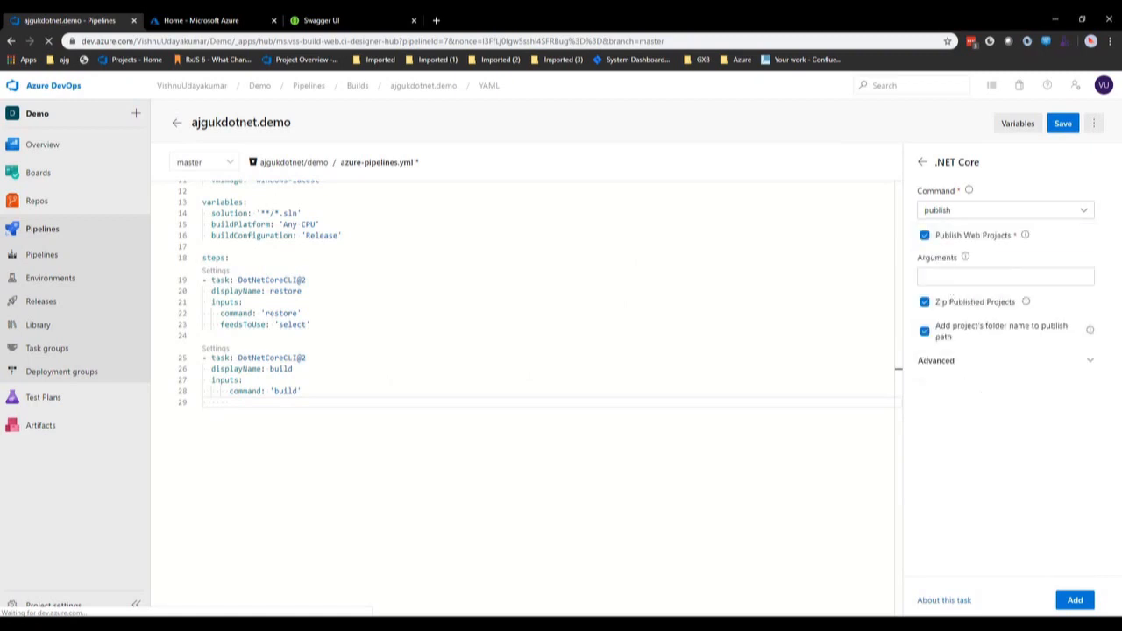
Step: Set the publish arguments to --configuration $(BuildConfiguration) --output $(build.artifactstagingdirectory) and add the task to the YAML
{"action": "left_click", "coordinate": [952, 276]}
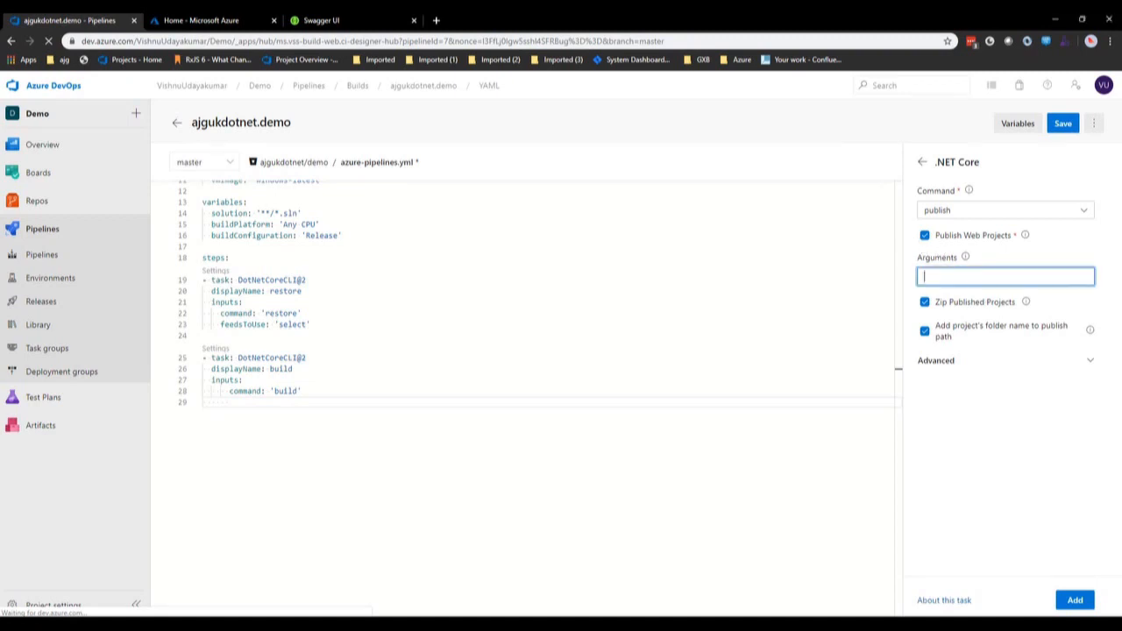
{"action": "type", "text": "--configuration $(BuildConfiguration) --output $(Build.ArtifactStagingDirectory)"}
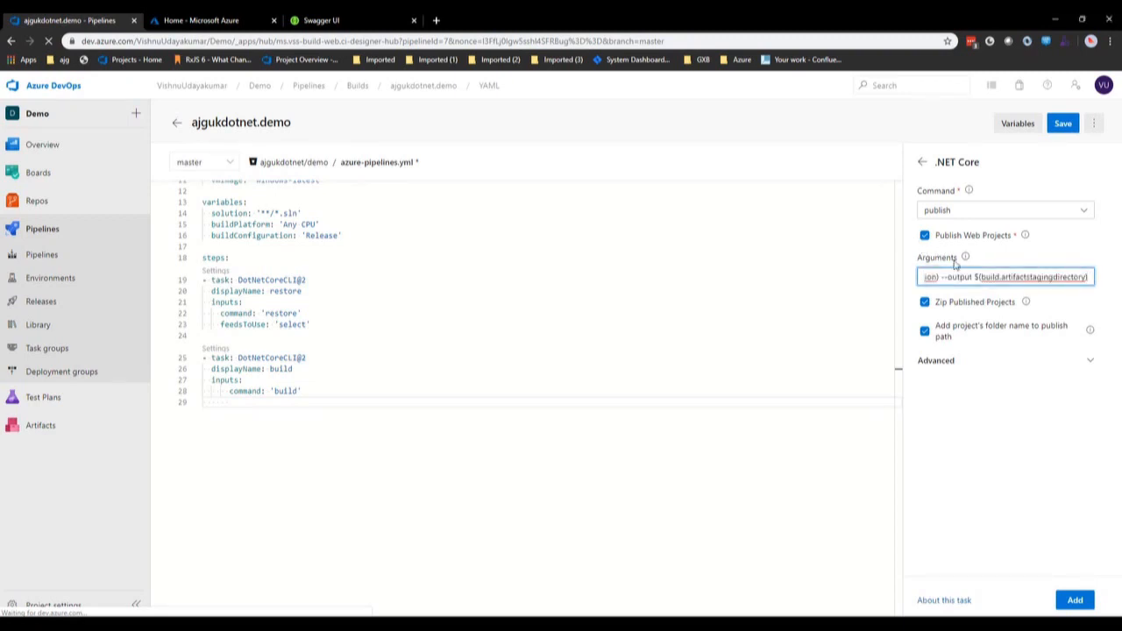
{"action": "mouse_move", "coordinate": [965, 257]}
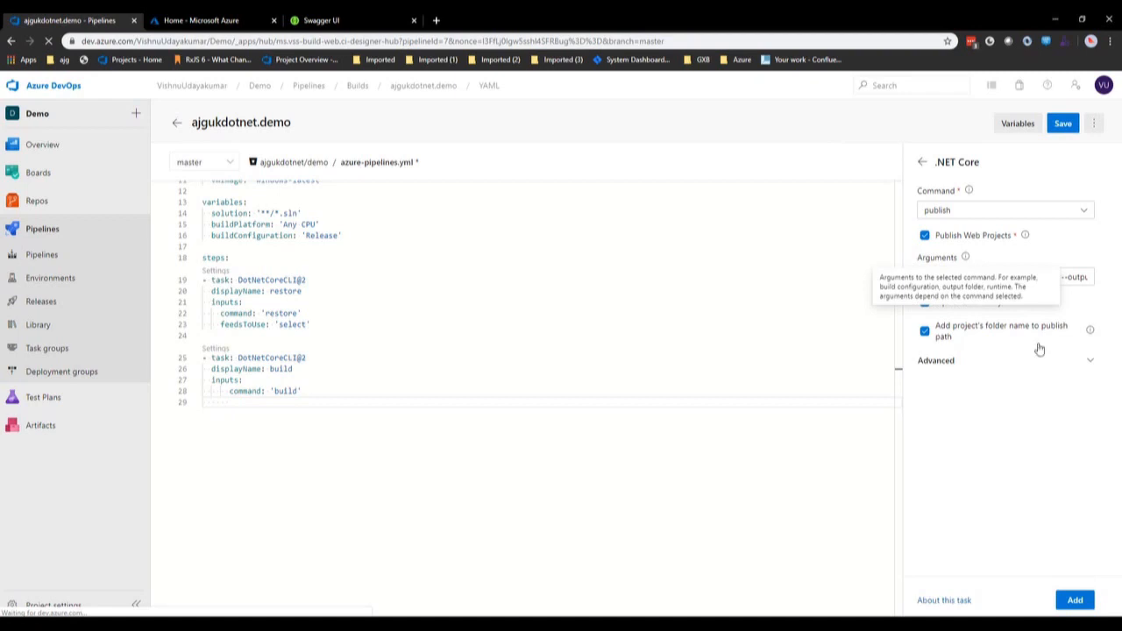
{"action": "left_click_drag", "start_coordinate": [982, 277], "coordinate": [1097, 279]}
{"action": "left_click", "coordinate": [1001, 277]}
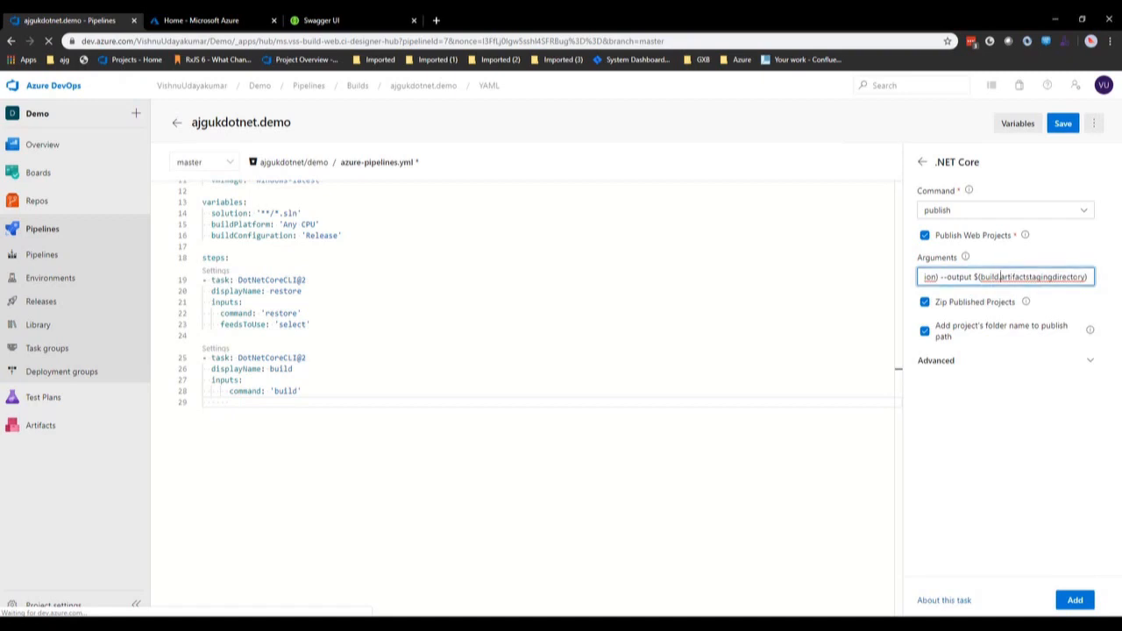
{"action": "left_click_drag", "start_coordinate": [938, 277], "coordinate": [851, 278]}
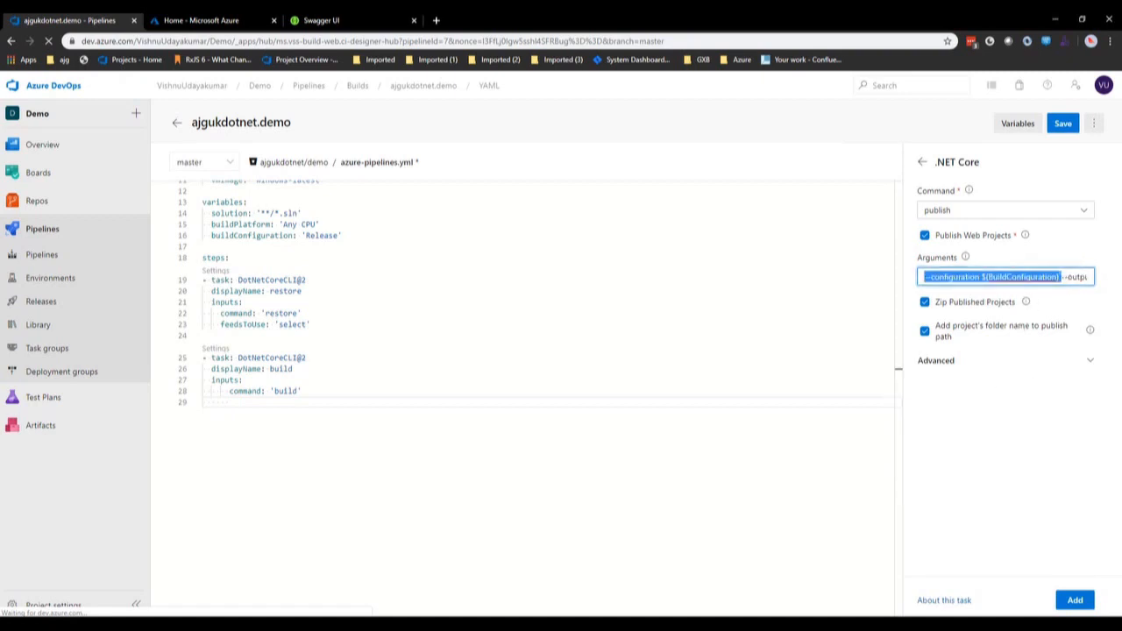
{"action": "left_click", "coordinate": [1083, 602]}
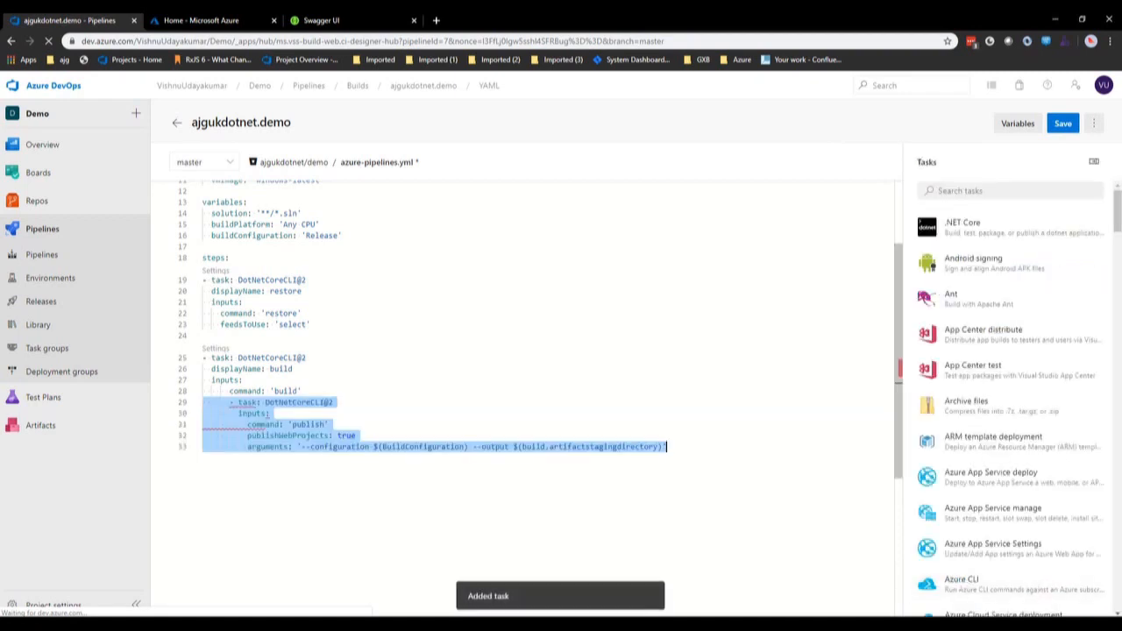
Step: Separate the publish task from the build task with a blank line and outdent its task and inputs lines to match the other tasks
{"action": "key", "text": "Return"}
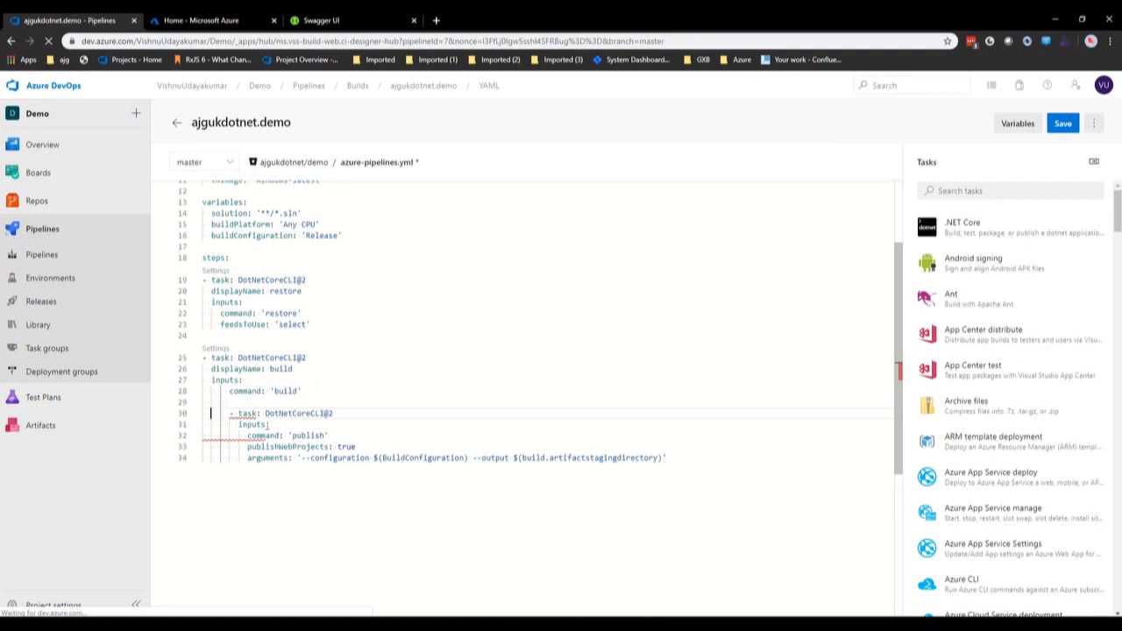
{"action": "key", "text": "BackSpace"}
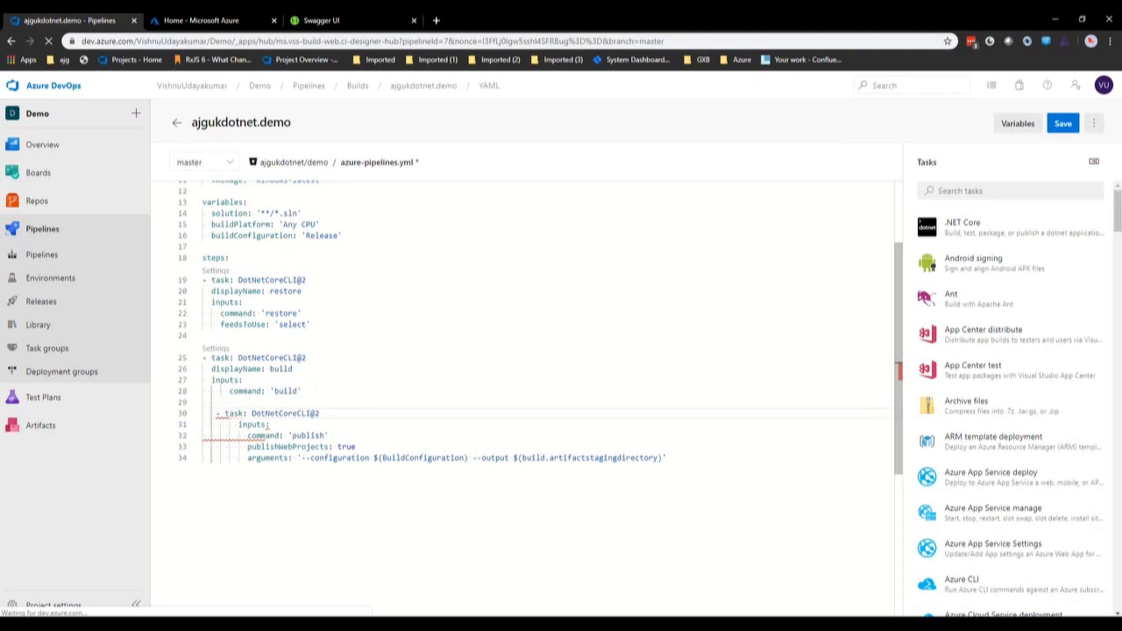
{"action": "key", "text": "BackSpace"}
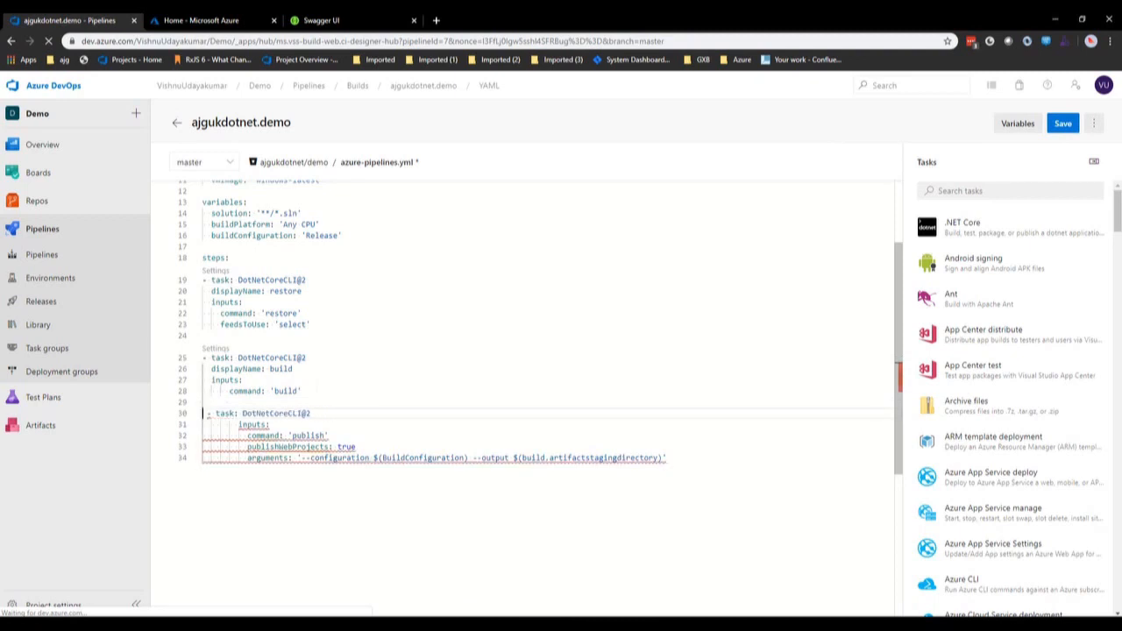
{"action": "key", "text": "BackSpace"}
{"action": "key", "text": "Down"}
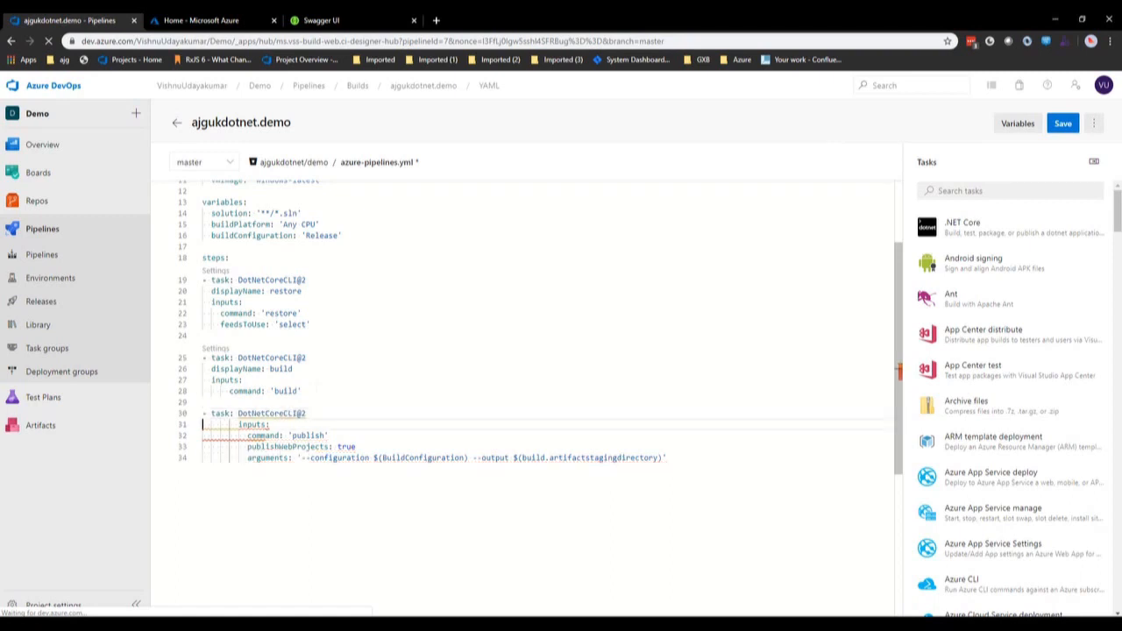
{"action": "key", "text": "BackSpace"}
{"action": "key", "text": "BackSpace"}
{"action": "key", "text": "BackSpace"}
{"action": "key", "text": "BackSpace"}
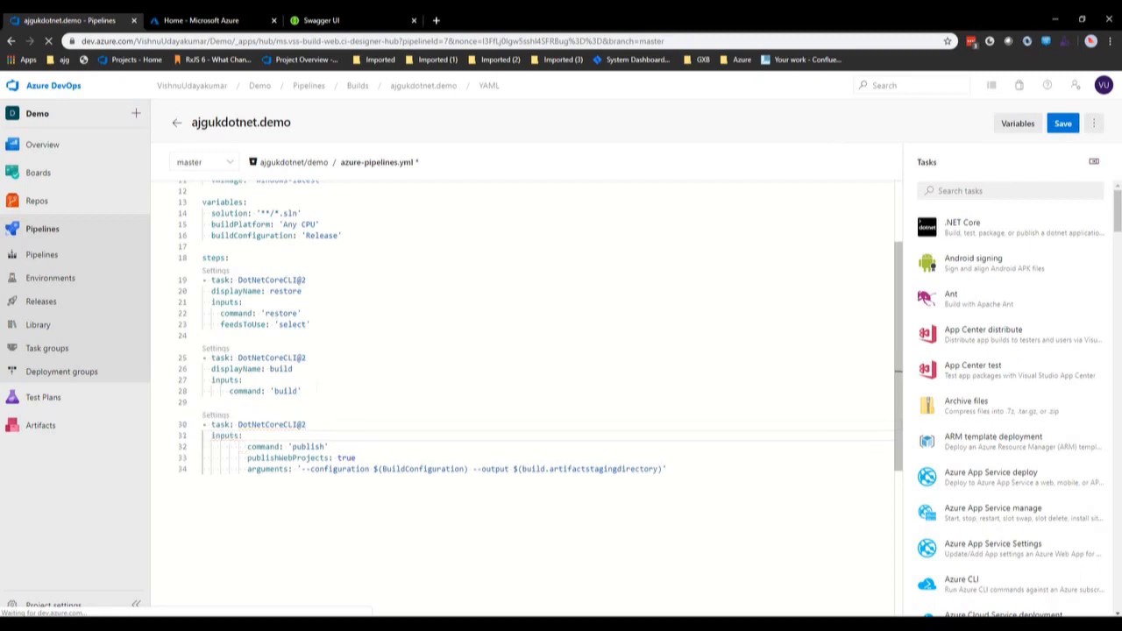
{"action": "key", "text": "Down"}
{"action": "key", "text": "Down"}
{"action": "key", "text": "Down"}
{"action": "key", "text": "Down"}
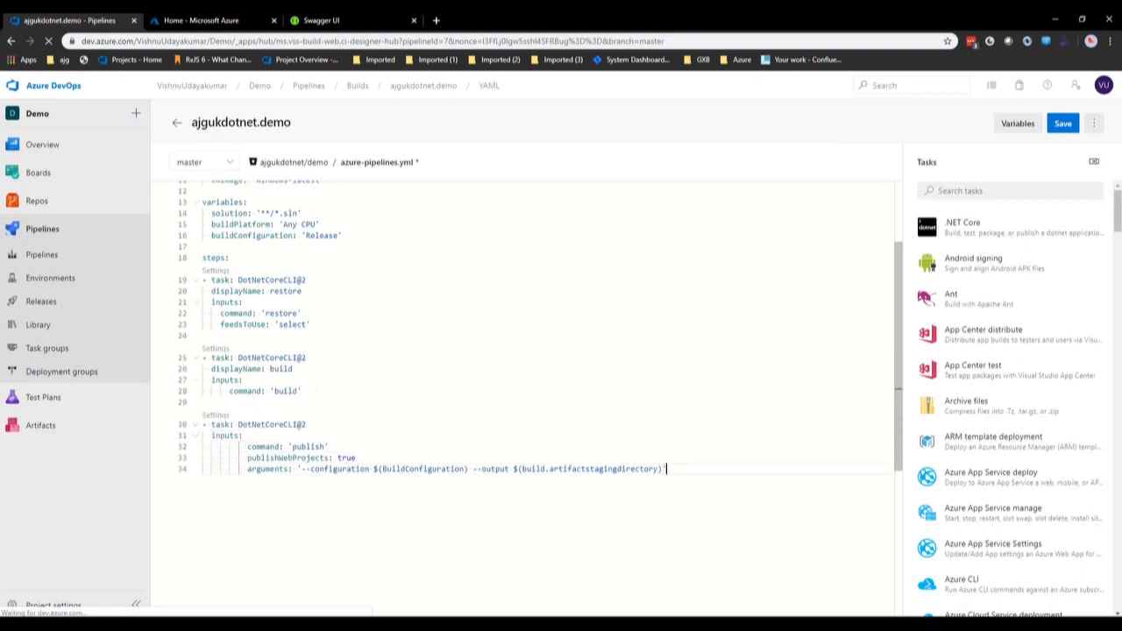
Step: Give the publish task the displayName package, placed above its inputs
{"action": "left_click", "coordinate": [306, 424]}
{"action": "key", "text": "Return"}
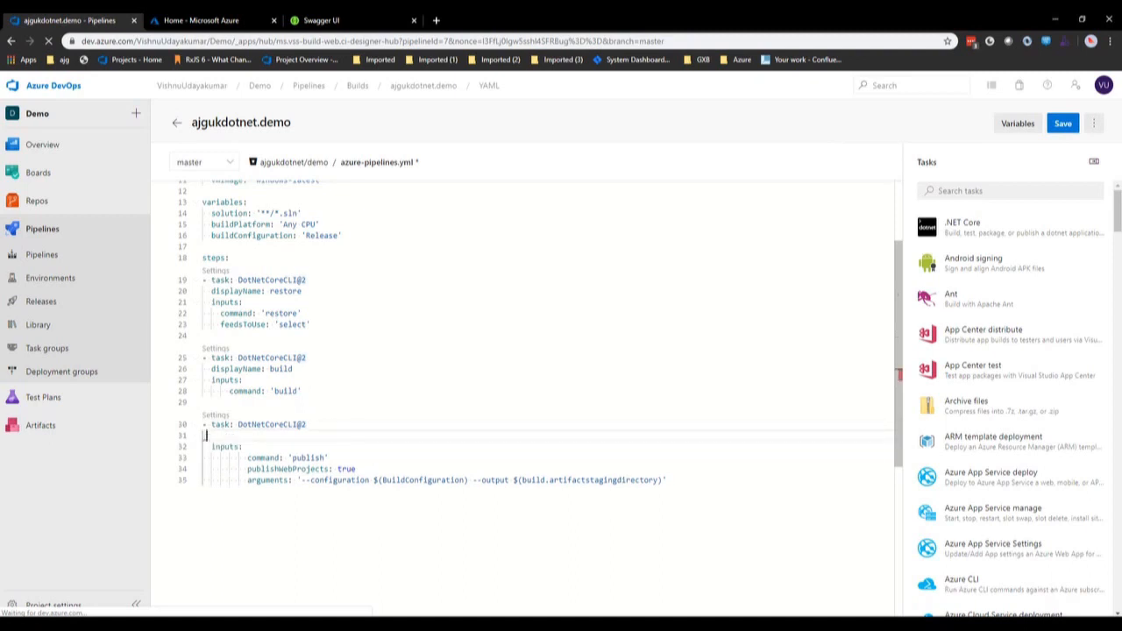
{"action": "key", "text": "Down"}
{"action": "key", "text": "Down"}
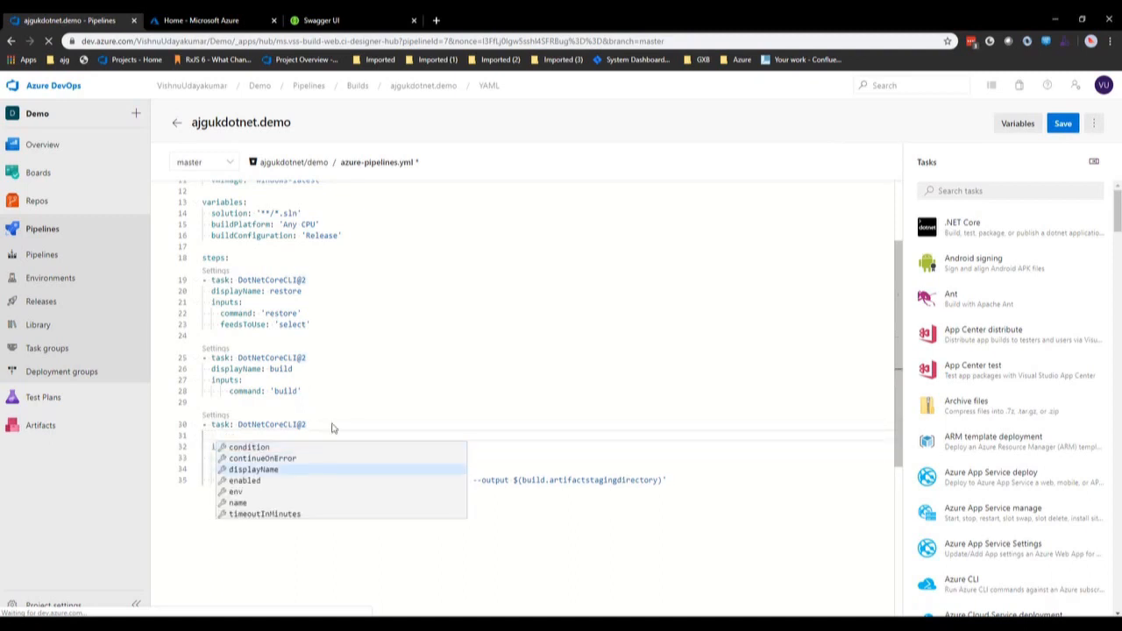
{"action": "key", "text": "Return"}
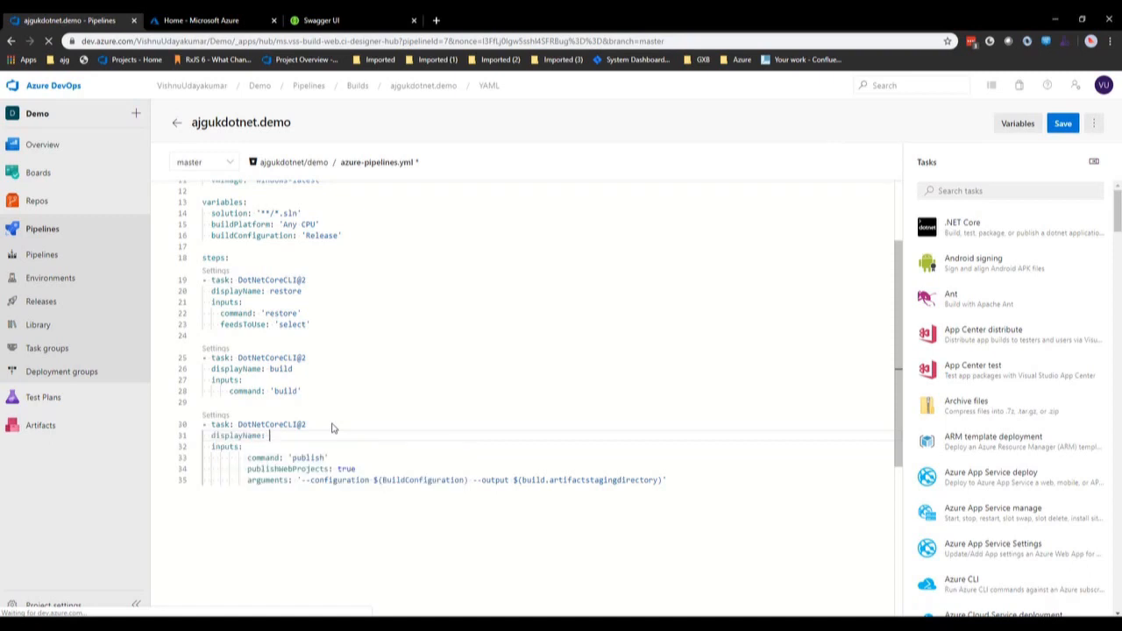
{"action": "type", "text": "package"}
{"action": "key", "text": "Down"}
{"action": "key", "text": "Down"}
{"action": "key", "text": "Down"}
{"action": "key", "text": "Down"}
{"action": "key", "text": "Down"}
{"action": "key", "text": "Up"}
{"action": "key", "text": "Up"}
{"action": "key", "text": "Up"}
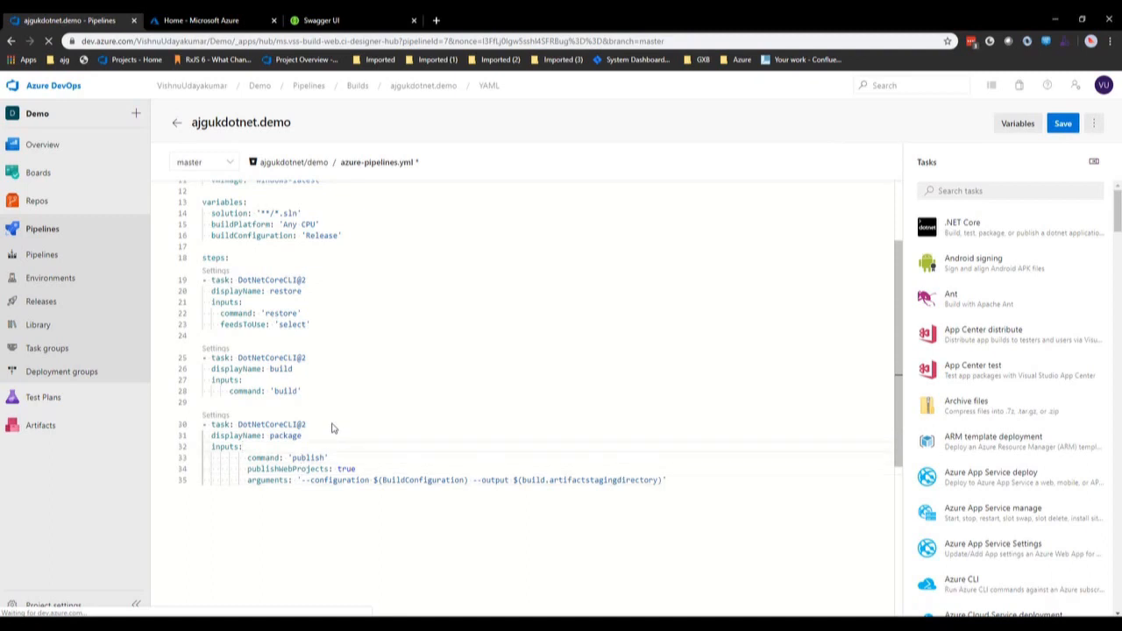
Step: Set up a Publish build artifacts task for a new line below the package task
{"action": "key", "text": "Down"}
{"action": "key", "text": "Down"}
{"action": "key", "text": "Down"}
{"action": "key", "text": "Return"}
{"action": "key", "text": "Return"}
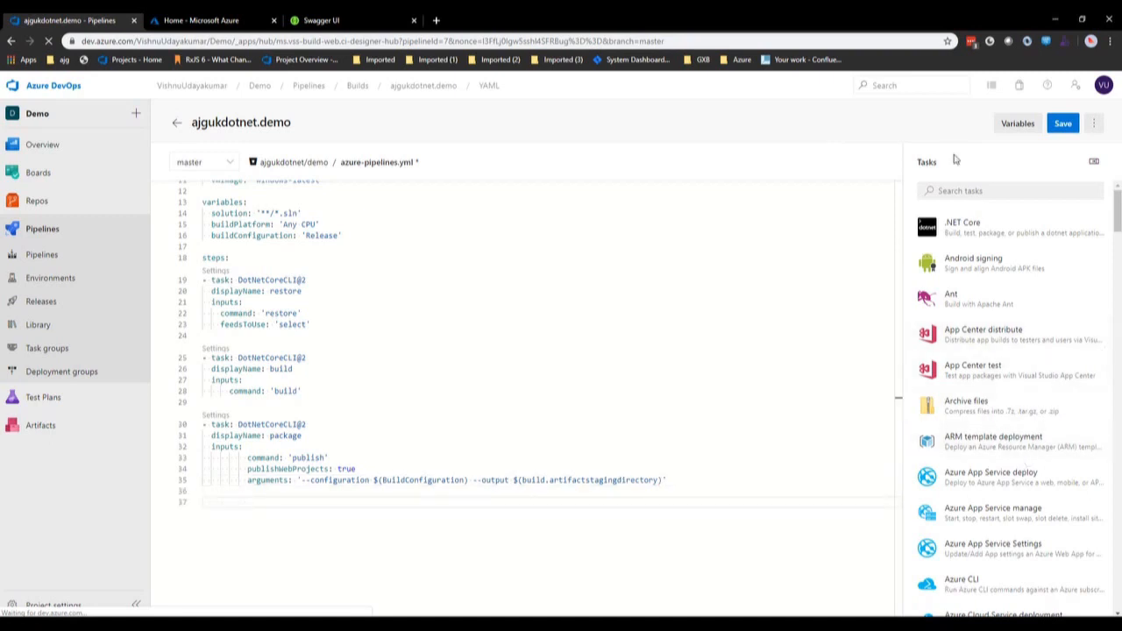
{"action": "left_click", "coordinate": [960, 191]}
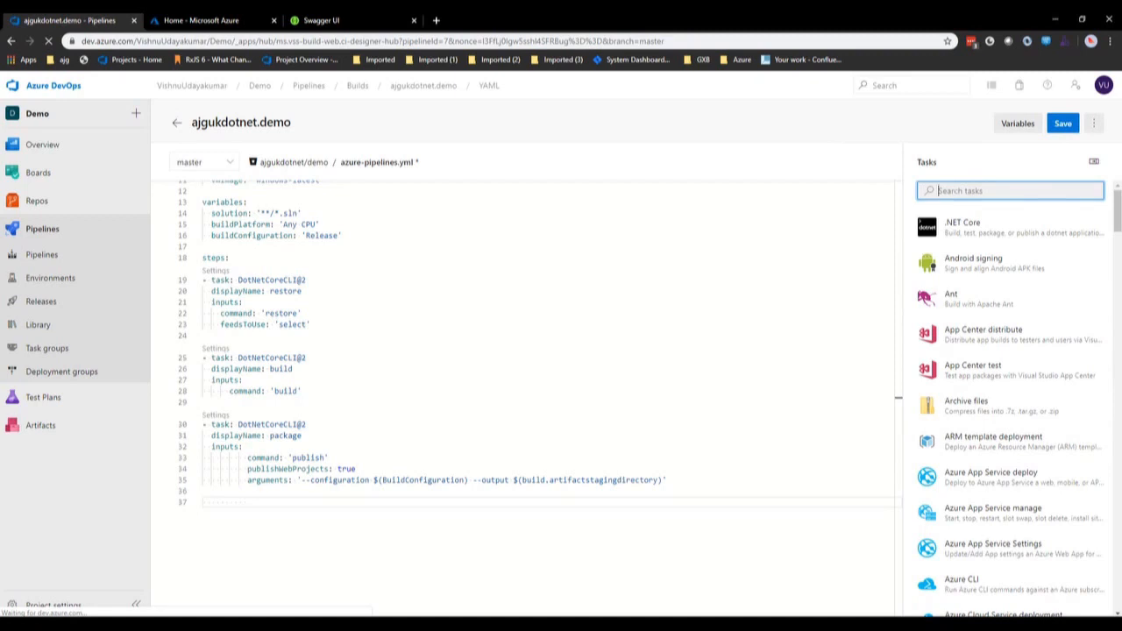
{"action": "type", "text": "pu"}
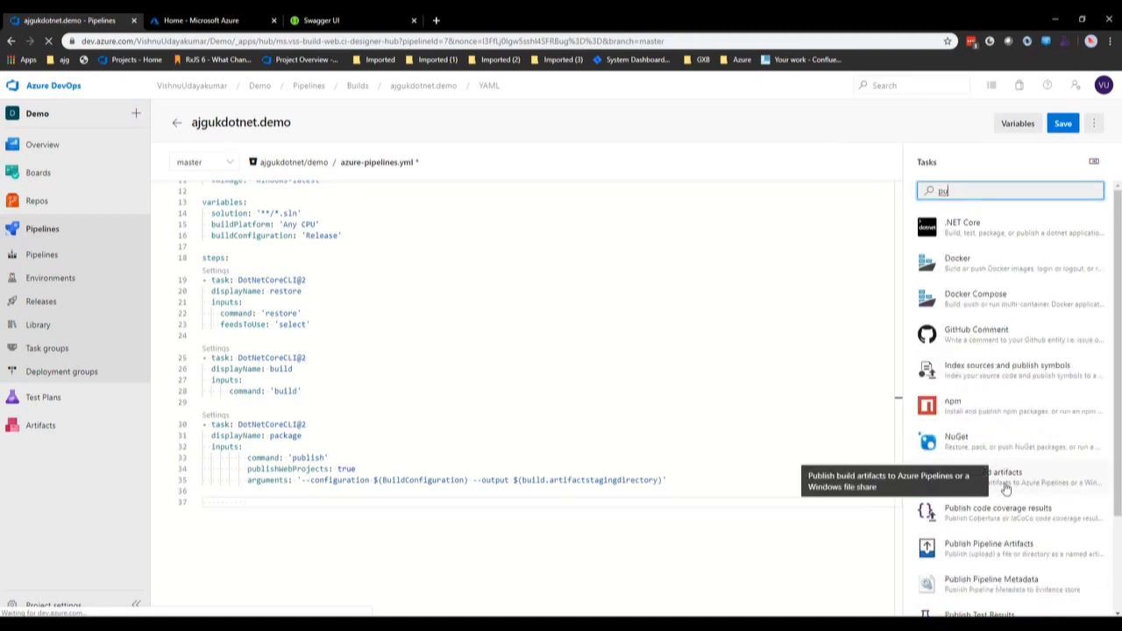
{"action": "left_click", "coordinate": [1040, 485]}
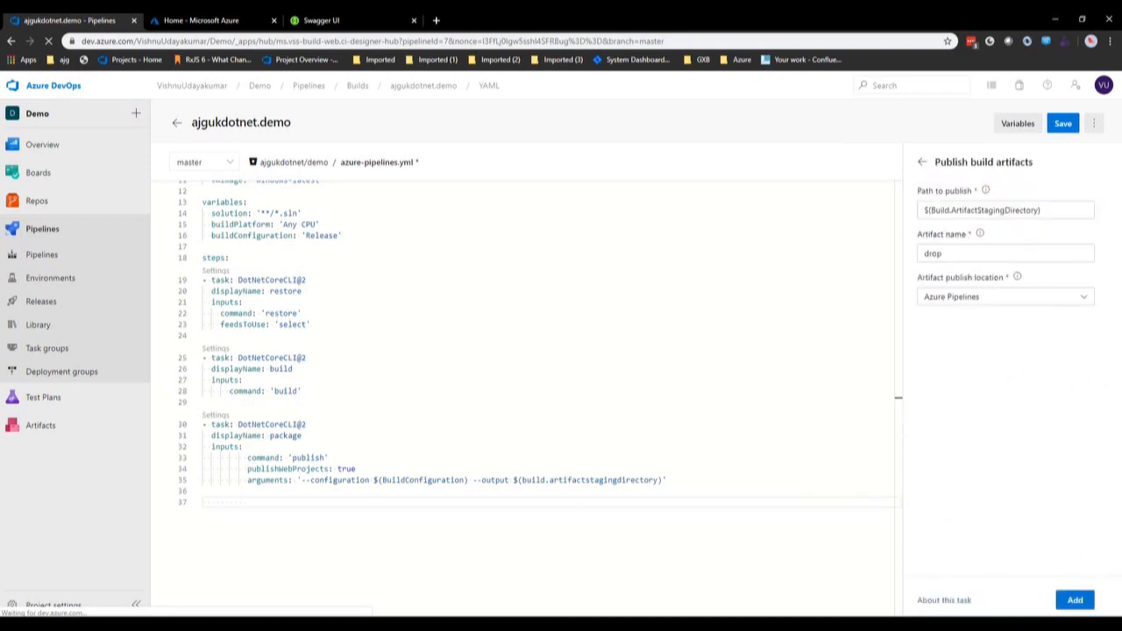
Step: Try to add the task with path $(Build.ArtifactStagingDirectory), artifact name drop and publish location Azure Pipelines, and undo the insertion
{"action": "left_click_drag", "start_coordinate": [1042, 211], "coordinate": [912, 214]}
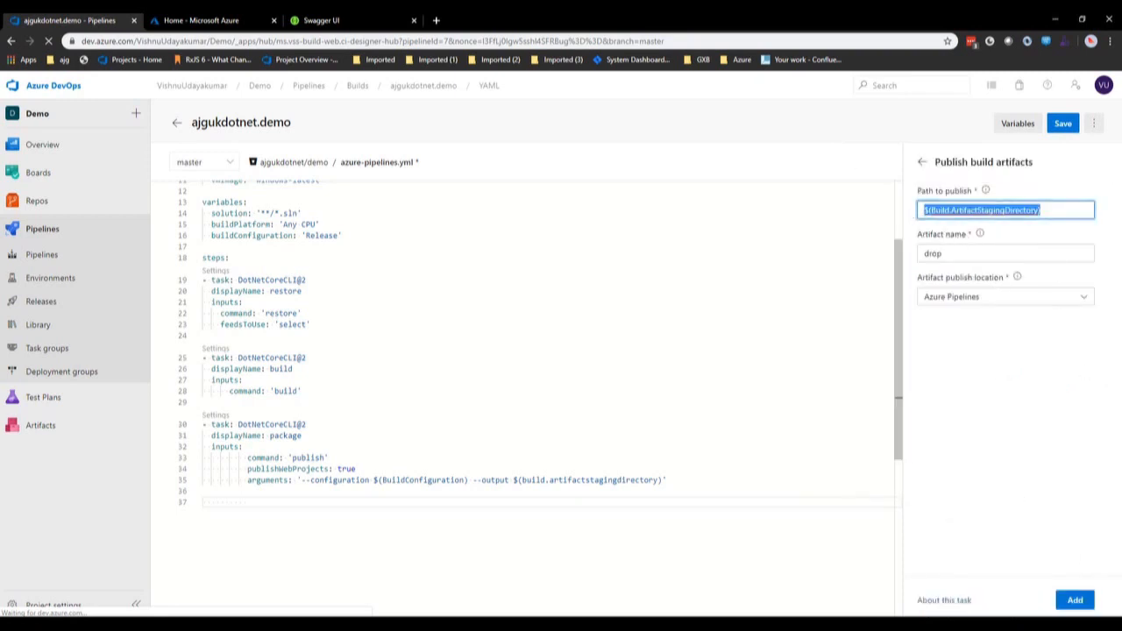
{"action": "left_click_drag", "start_coordinate": [522, 481], "coordinate": [659, 480]}
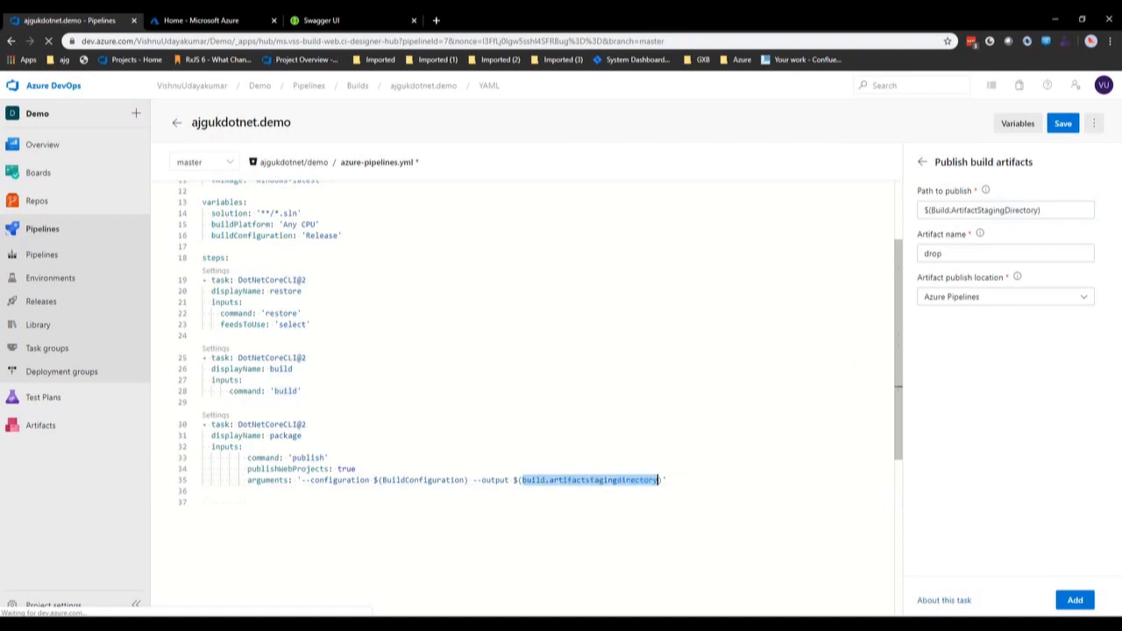
{"action": "double_click", "coordinate": [934, 253]}
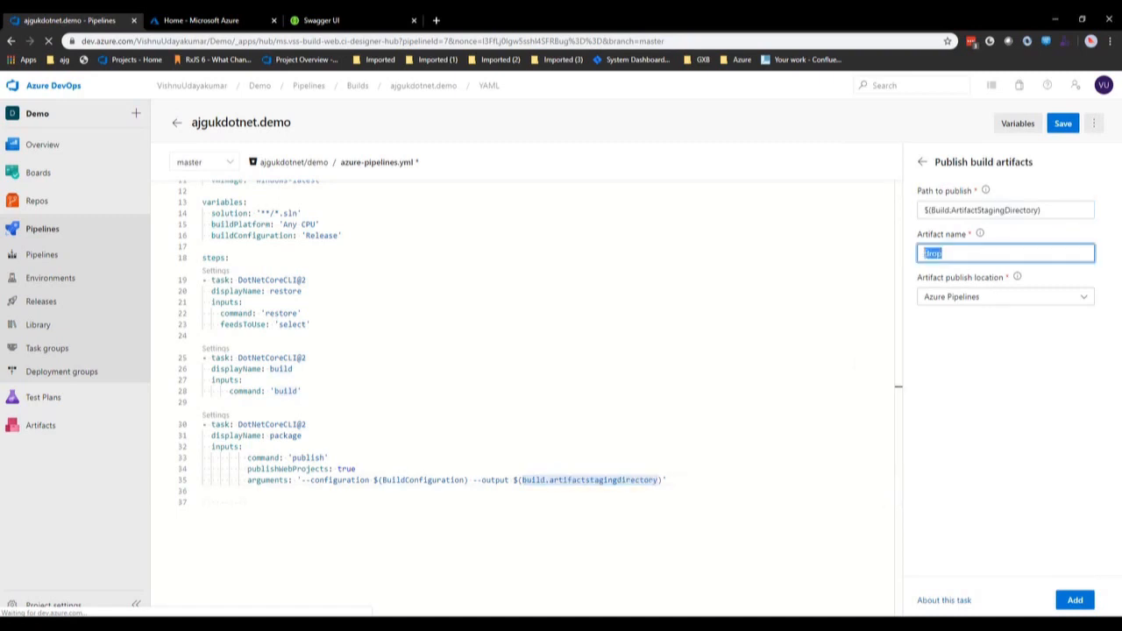
{"action": "left_click", "coordinate": [1000, 300]}
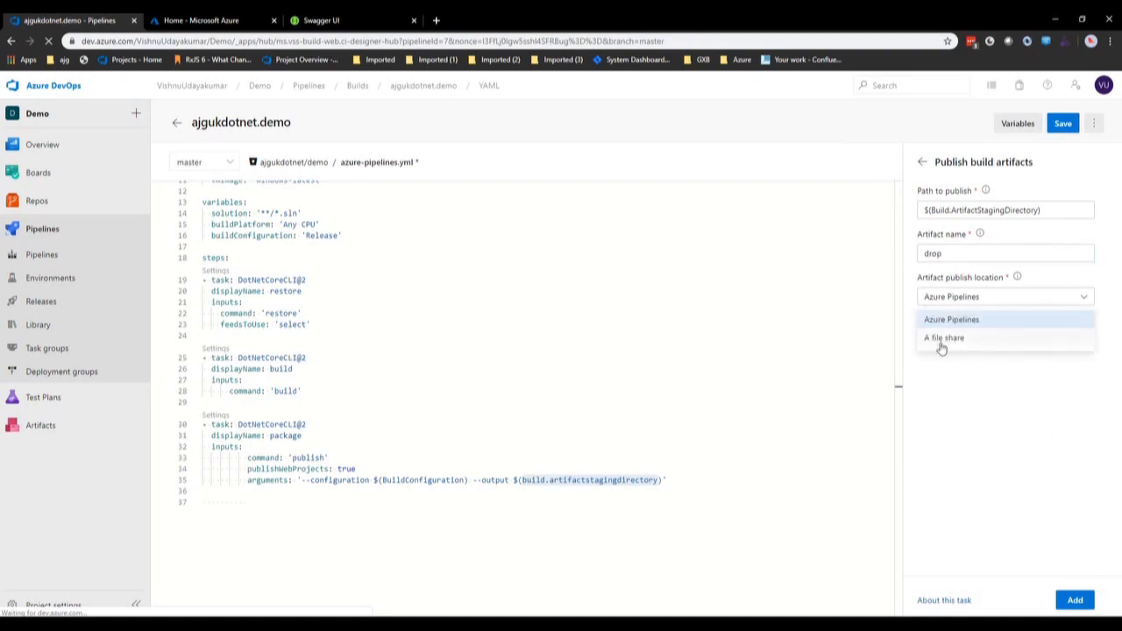
{"action": "left_click", "coordinate": [969, 391]}
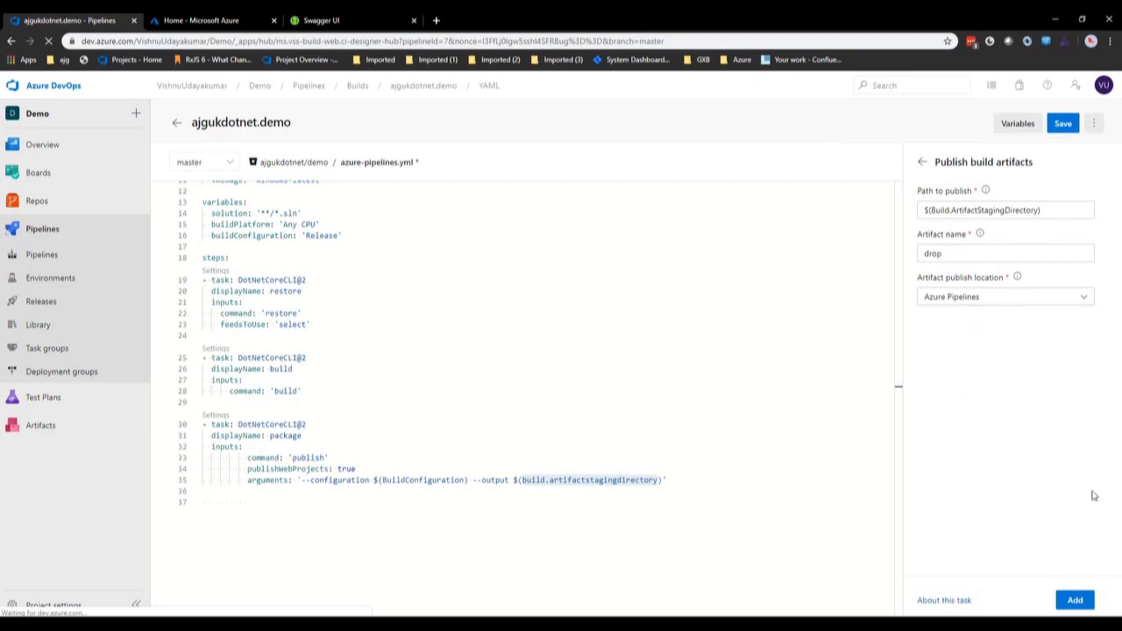
{"action": "left_click", "coordinate": [1074, 600]}
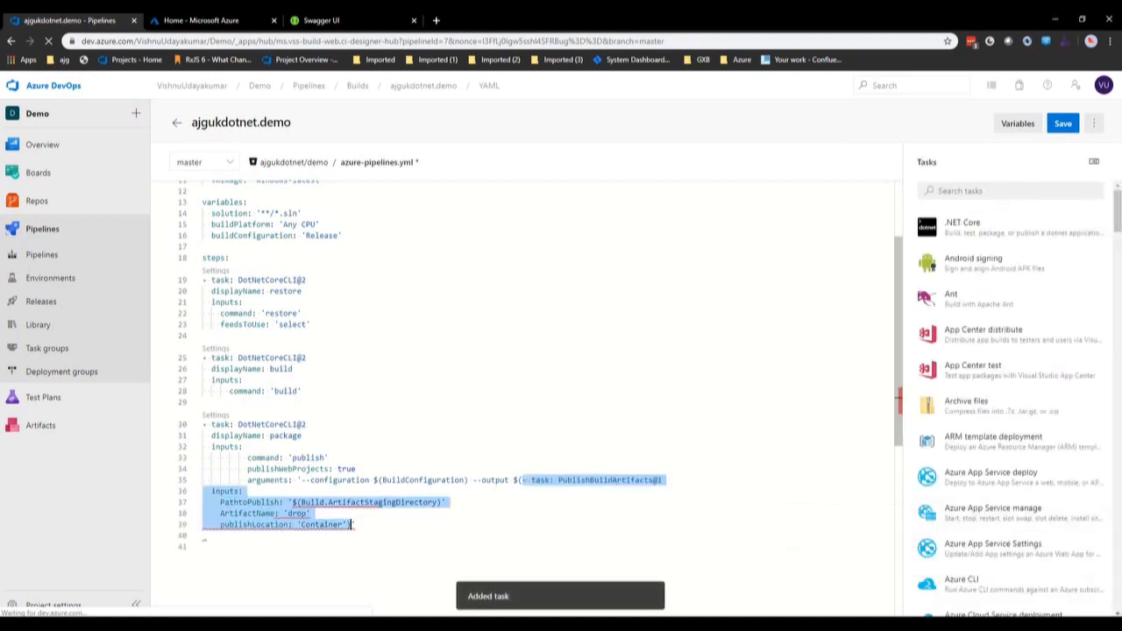
{"action": "left_click", "coordinate": [663, 480]}
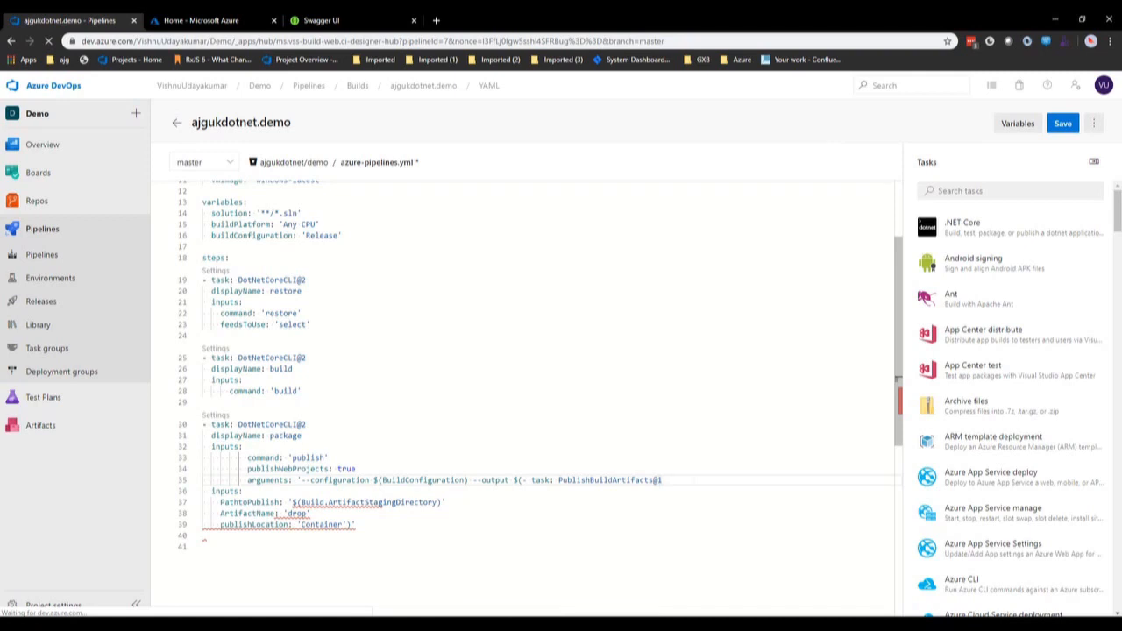
{"action": "key", "text": "ctrl+z"}
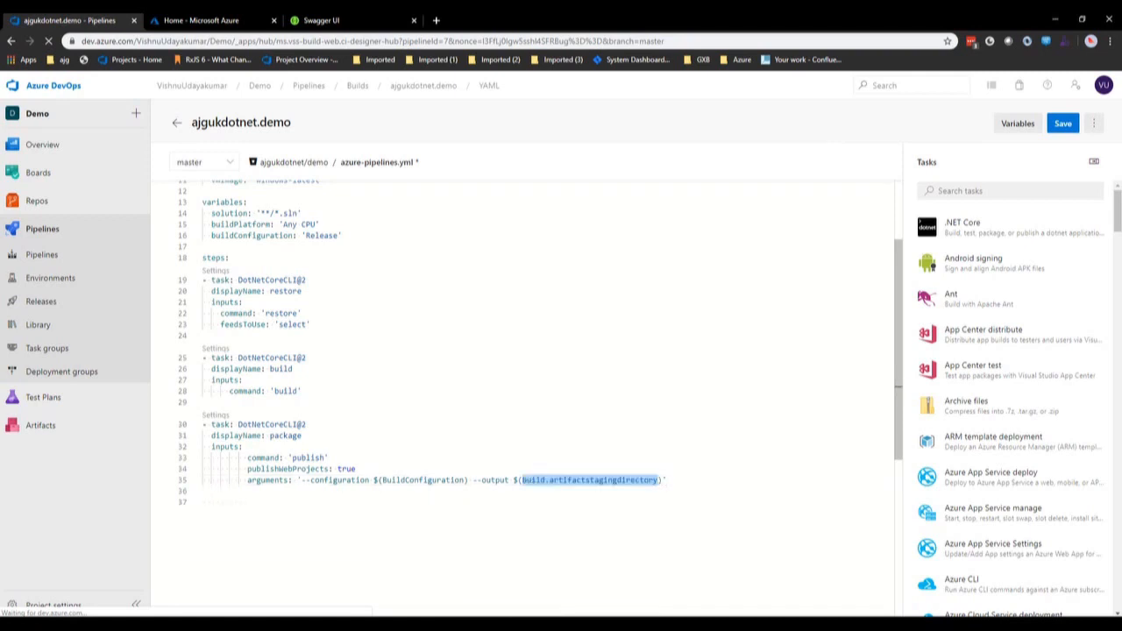
Step: Add a Publish build artifacts task with its default settings on a new line below the package task's arguments
{"action": "left_click", "coordinate": [663, 480]}
{"action": "key", "text": "Return"}
{"action": "key", "text": "Return"}
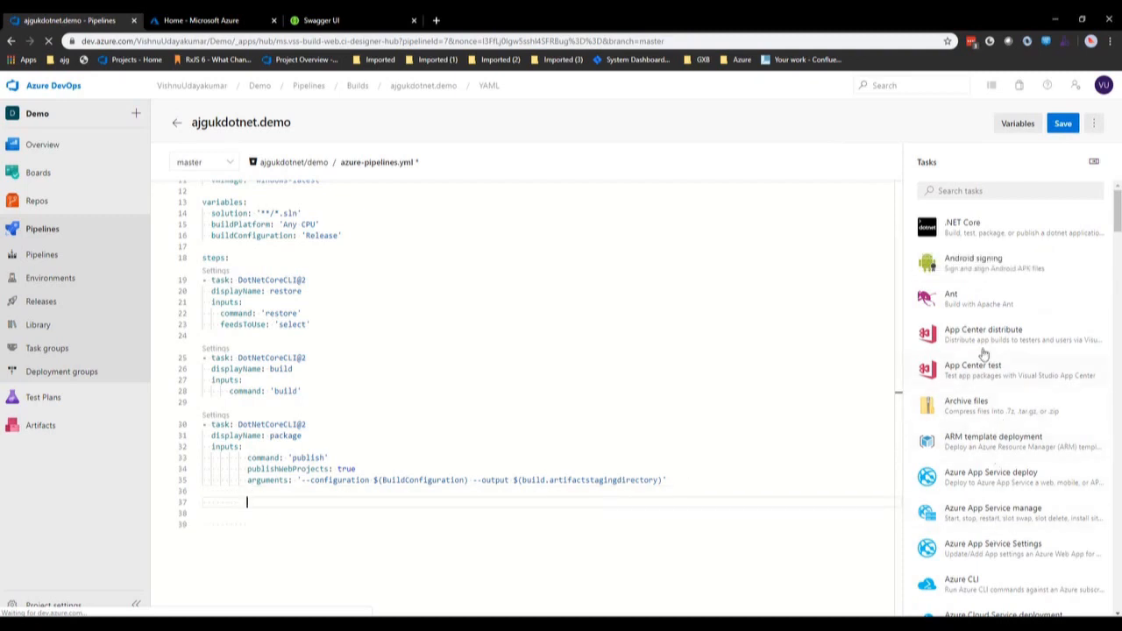
{"action": "left_click", "coordinate": [991, 190]}
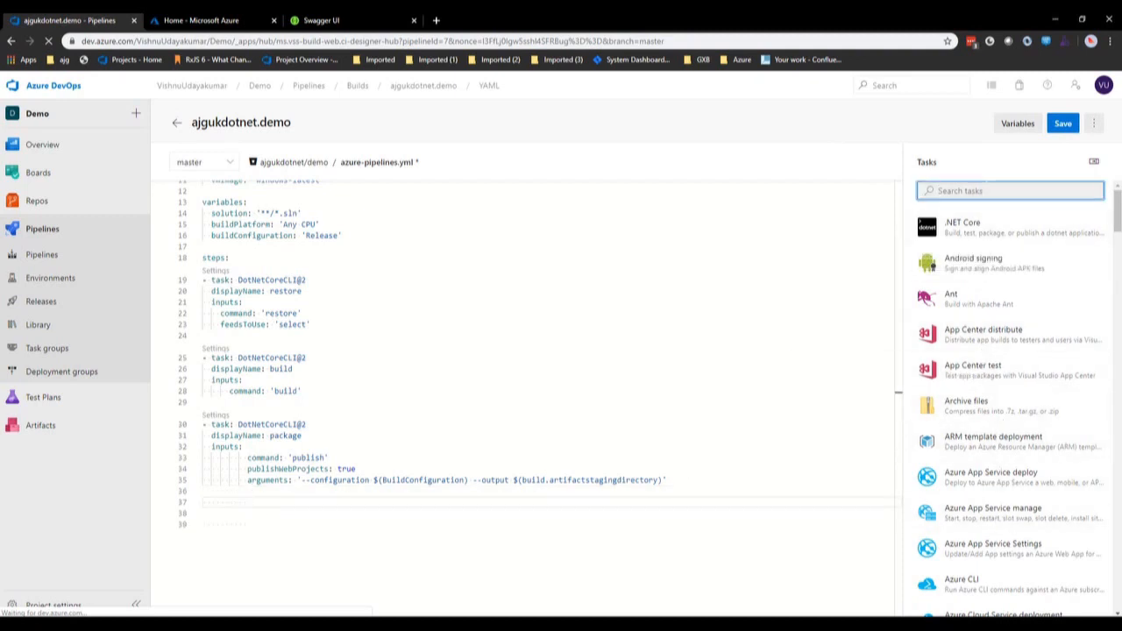
{"action": "type", "text": "pu"}
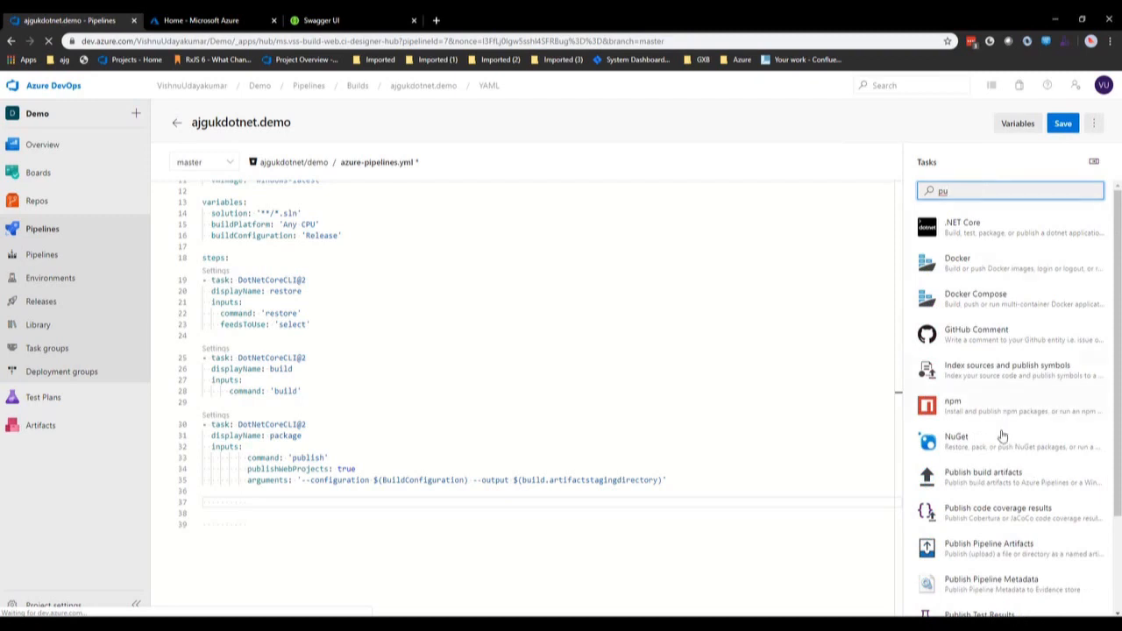
{"action": "left_click", "coordinate": [979, 484]}
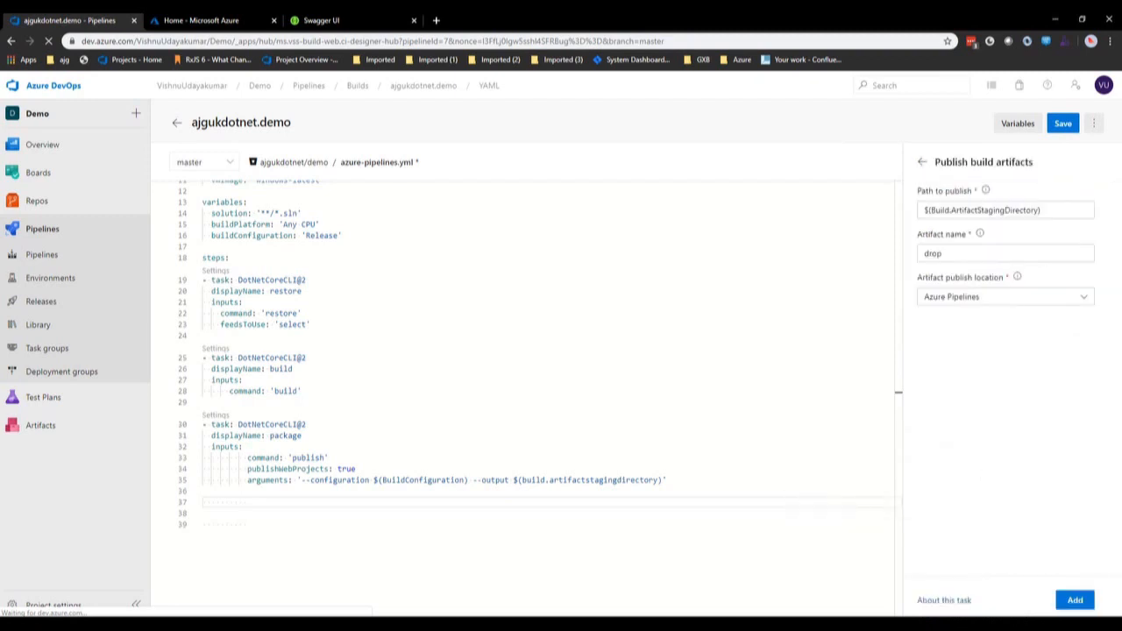
{"action": "left_click", "coordinate": [1076, 601]}
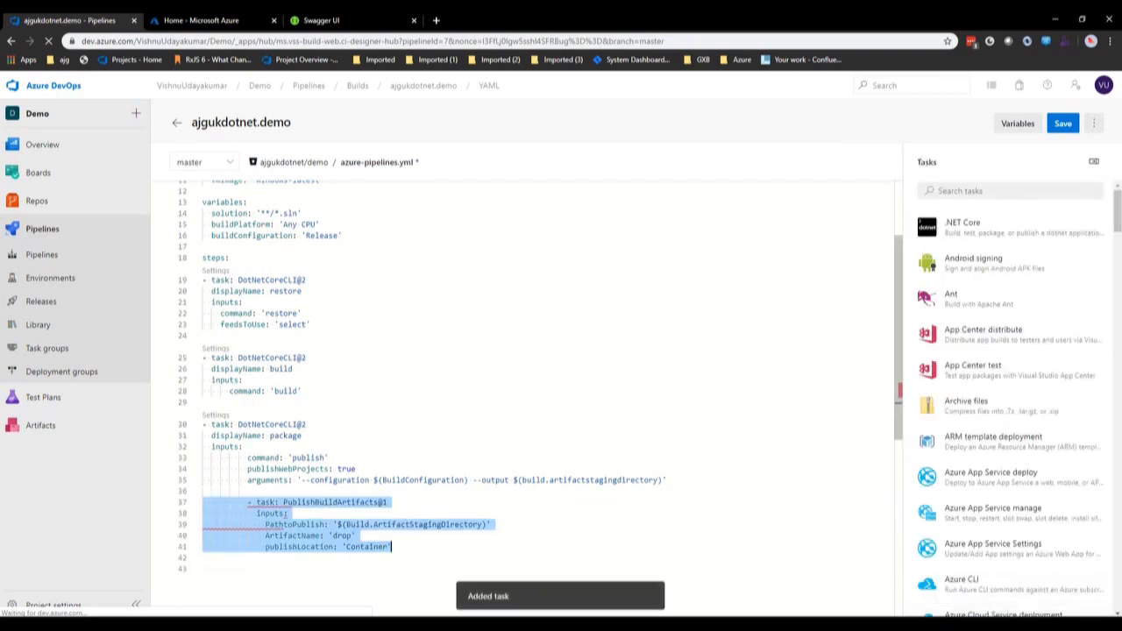
Step: Outdent the PublishBuildArtifacts@1 task line to the same level as the other tasks
{"action": "left_click", "coordinate": [247, 514]}
{"action": "left_click", "coordinate": [251, 503]}
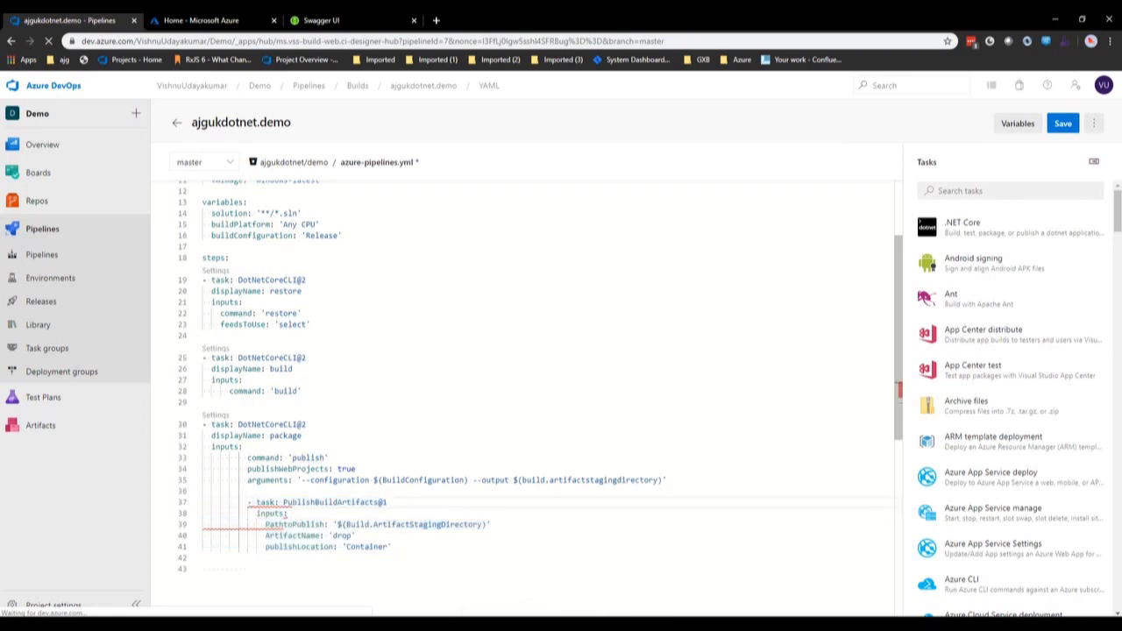
{"action": "key", "text": "Left"}
{"action": "key", "text": "Left"}
{"action": "key", "text": "Left"}
{"action": "key", "text": "Left"}
{"action": "key", "text": "Left"}
{"action": "key", "text": "Left"}
{"action": "key", "text": "Left"}
{"action": "key", "text": "Left"}
{"action": "key", "text": "Left"}
{"action": "key", "text": "Left"}
{"action": "key", "text": "Left"}
{"action": "key", "text": "Delete"}
{"action": "key", "text": "Delete"}
{"action": "key", "text": "Delete"}
{"action": "key", "text": "Delete"}
{"action": "key", "text": "Delete"}
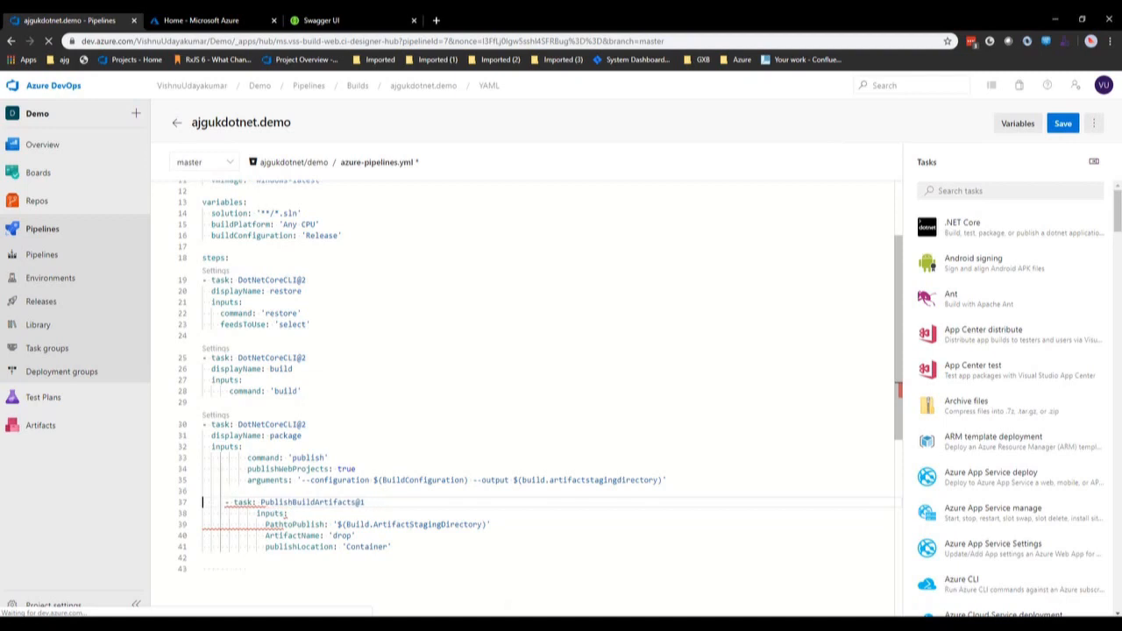
{"action": "key", "text": "Delete"}
{"action": "key", "text": "Delete"}
{"action": "key", "text": "Delete"}
{"action": "key", "text": "Delete"}
{"action": "key", "text": "Delete"}
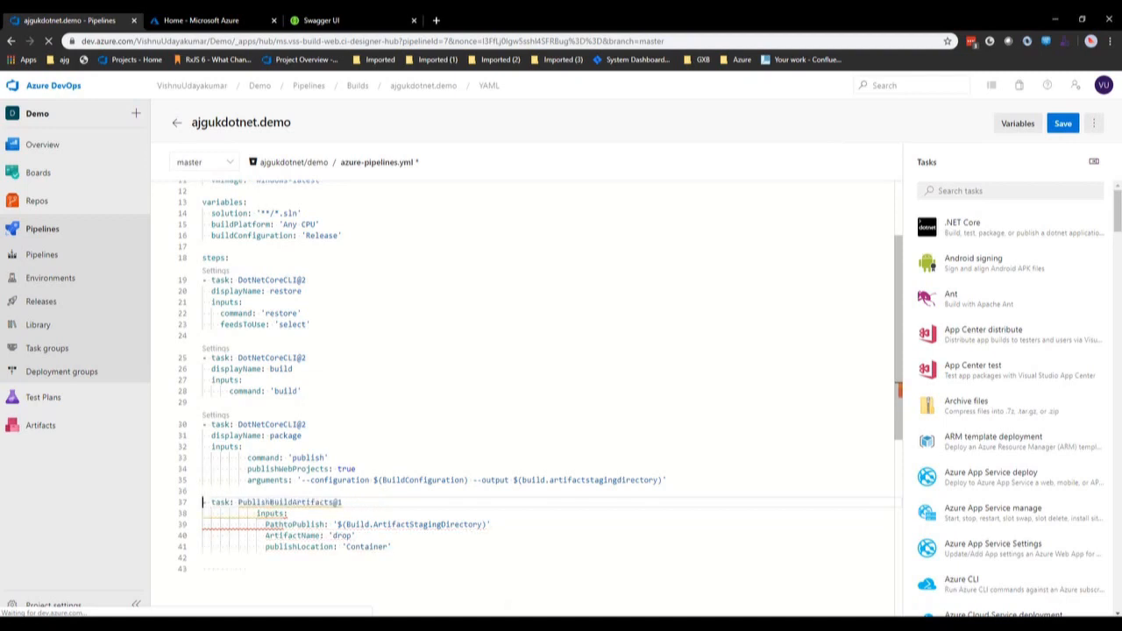
Step: Outdent the inputs line of the PublishBuildArtifacts@1 task to match the inputs lines of the other tasks
{"action": "key", "text": "Down"}
{"action": "key", "text": "Delete"}
{"action": "key", "text": "Delete"}
{"action": "key", "text": "Delete"}
{"action": "key", "text": "Delete"}
{"action": "key", "text": "Delete"}
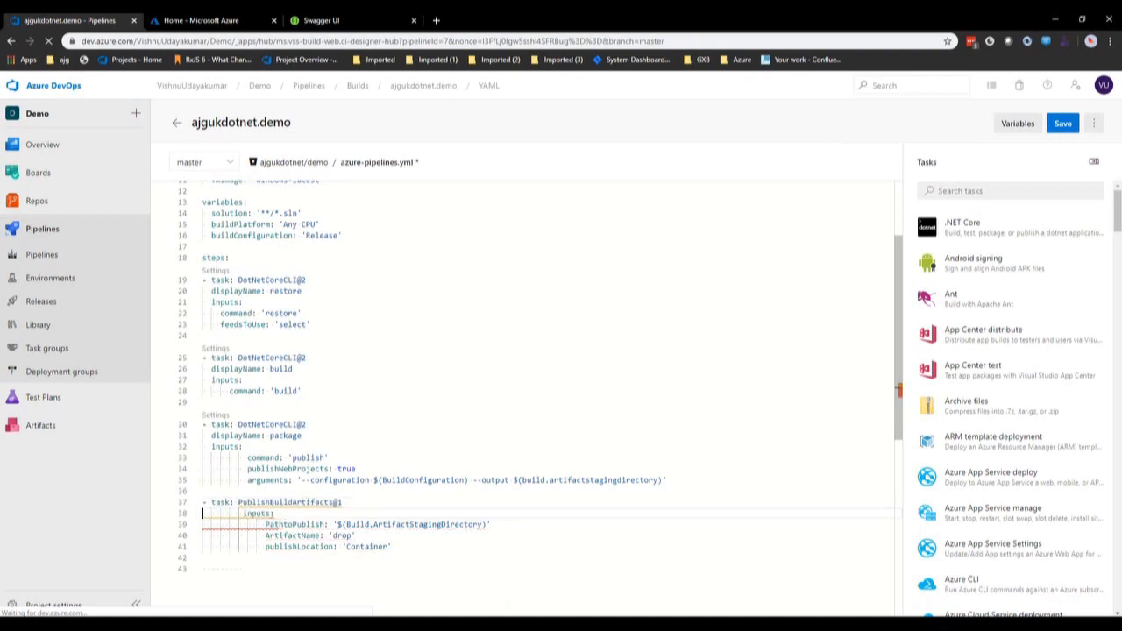
{"action": "key", "text": "Delete"}
{"action": "key", "text": "Delete"}
{"action": "key", "text": "Delete"}
{"action": "key", "text": "Delete"}
Step: Try to outdent the PathtoPublish line of the artifacts task and undo that change
{"action": "key", "text": "Down"}
{"action": "key", "text": "Delete"}
{"action": "key", "text": "Delete"}
{"action": "key", "text": "Delete"}
{"action": "key", "text": "Delete"}
{"action": "key", "text": "Delete"}
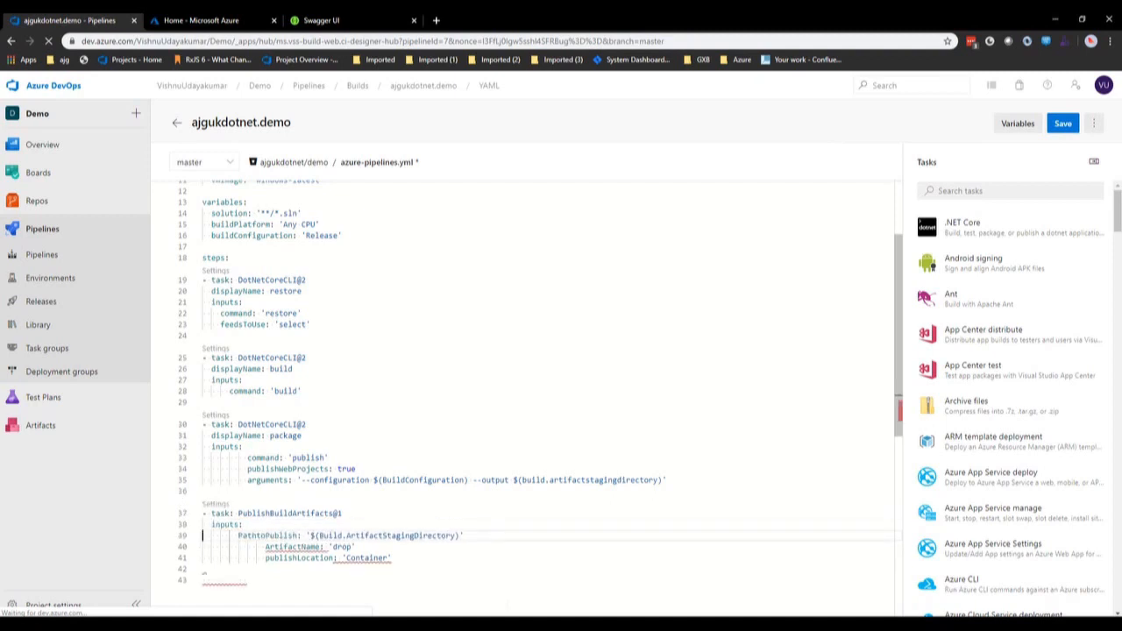
{"action": "key", "text": "ctrl+z"}
{"action": "key", "text": "Down"}
{"action": "key", "text": "Down"}
{"action": "key", "text": "Down"}
{"action": "key", "text": "Down"}
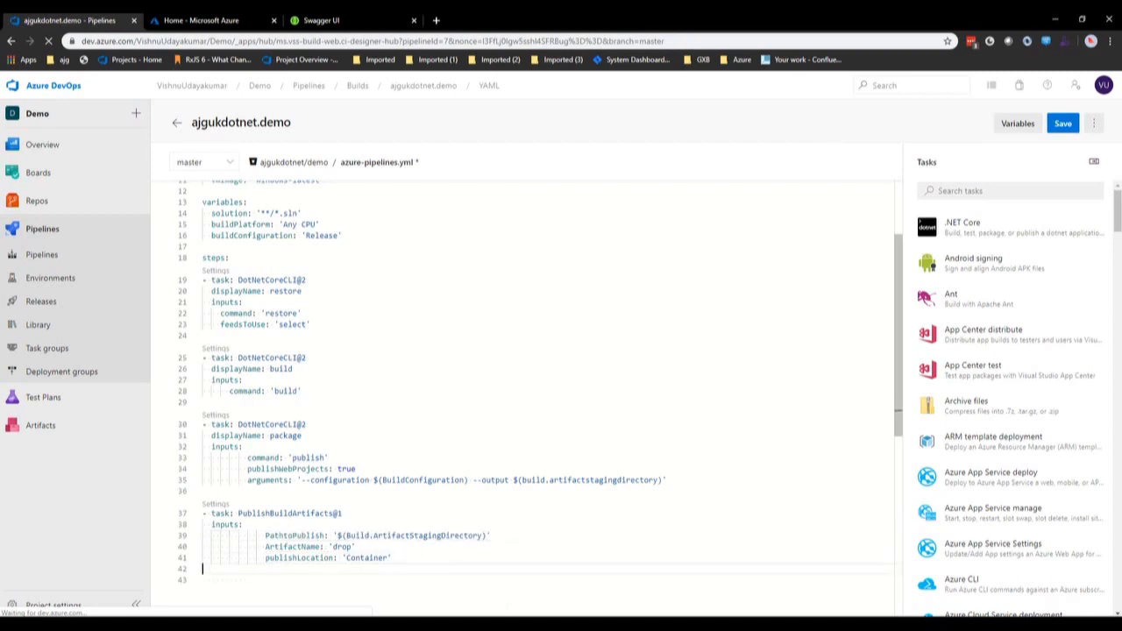
{"action": "key", "text": "Up"}
{"action": "key", "text": "Up"}
Step: Review the pipeline YAML from its name, trigger and pool through the variables to the restore, build and package tasks
{"action": "scroll", "coordinate": [544, 395], "scroll_direction": "down", "scroll_amount": 4}
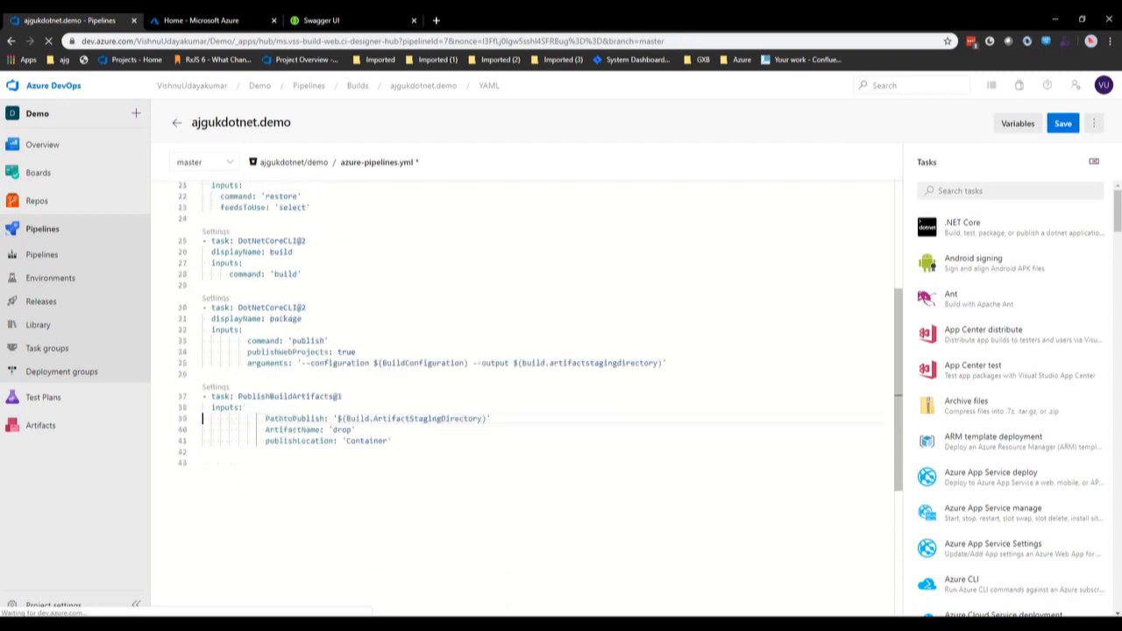
{"action": "scroll", "coordinate": [544, 394], "scroll_direction": "up", "scroll_amount": 7}
{"action": "scroll", "coordinate": [540, 393], "scroll_direction": "up", "scroll_amount": 1}
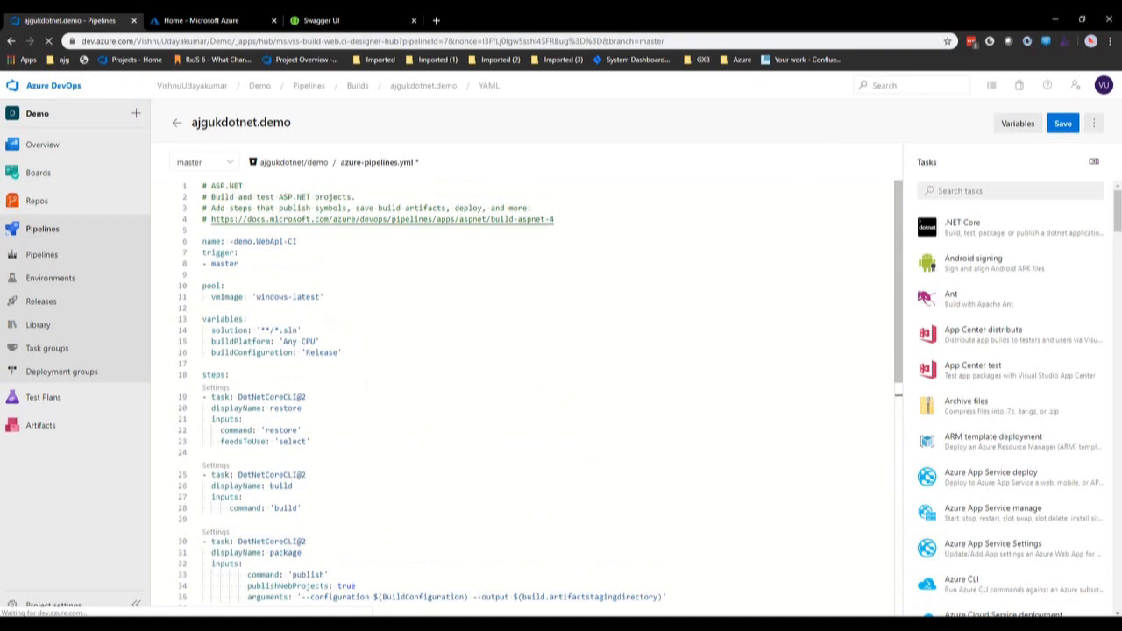
{"action": "left_click_drag", "start_coordinate": [240, 263], "coordinate": [203, 242]}
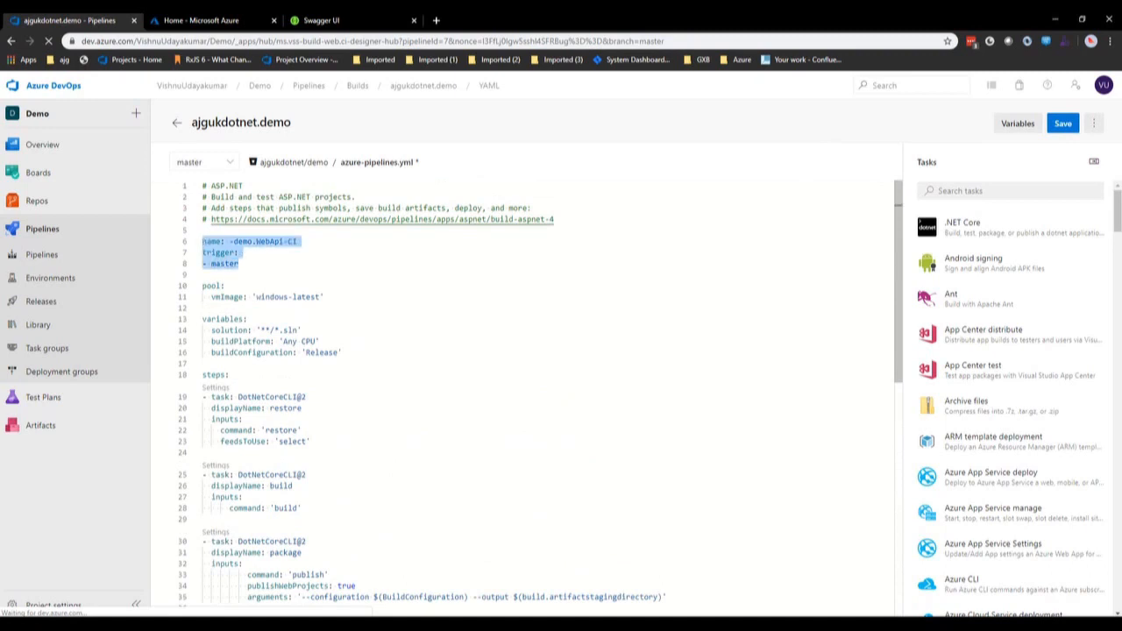
{"action": "left_click", "coordinate": [202, 274]}
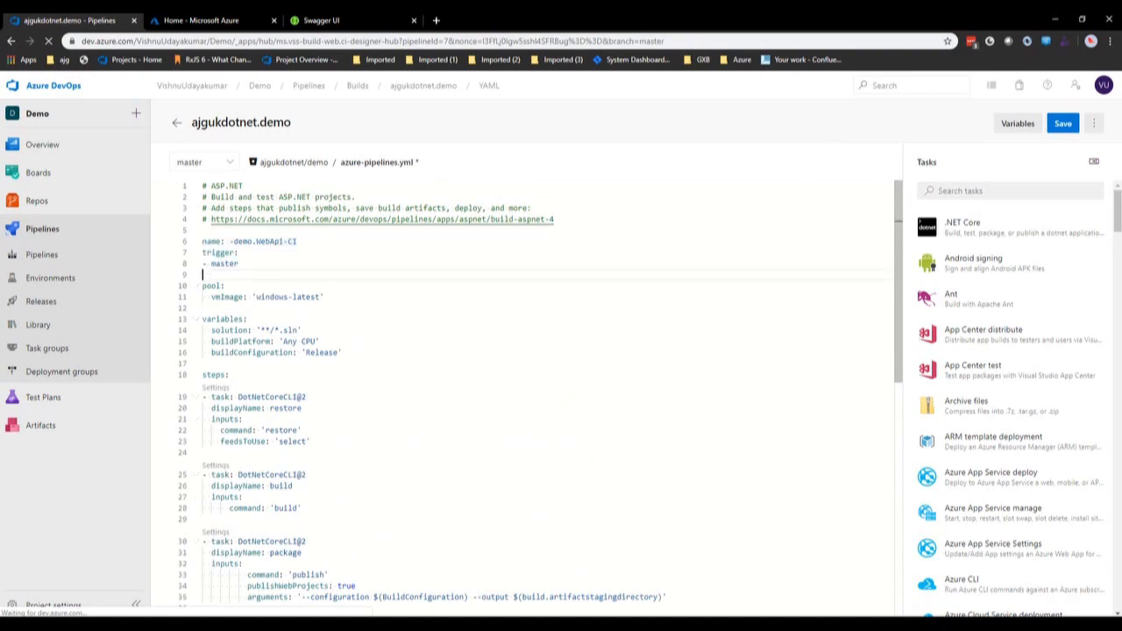
{"action": "left_click_drag", "start_coordinate": [324, 297], "coordinate": [194, 285]}
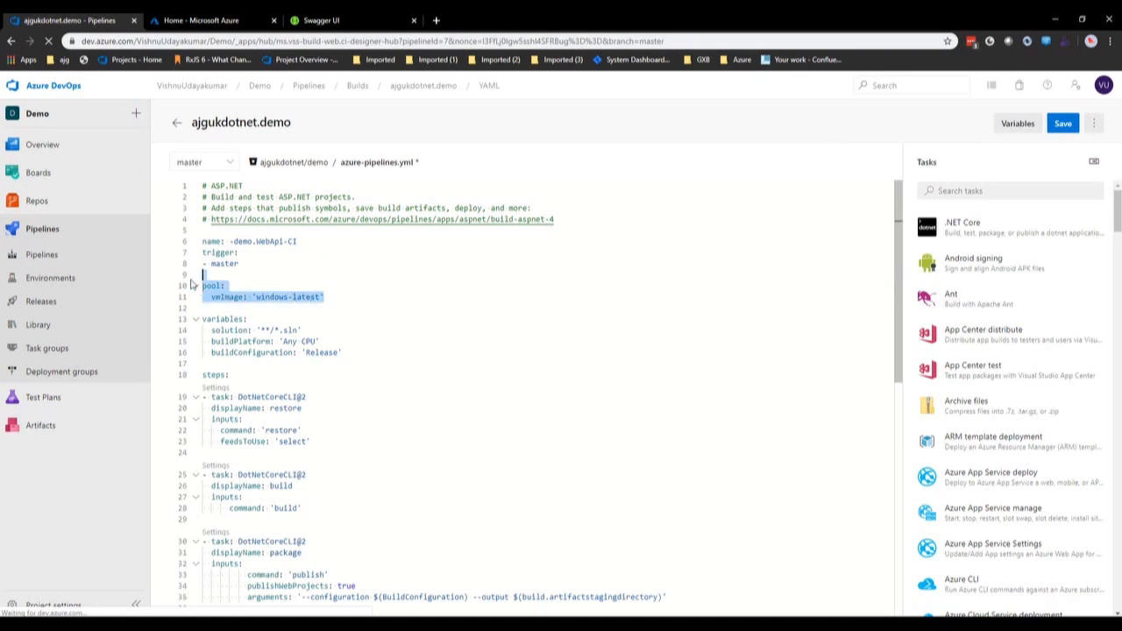
{"action": "left_click", "coordinate": [321, 342]}
{"action": "left_click_drag", "start_coordinate": [344, 353], "coordinate": [301, 330]}
{"action": "left_click", "coordinate": [342, 353]}
{"action": "left_click", "coordinate": [230, 374]}
{"action": "scroll", "coordinate": [230, 374], "scroll_direction": "down", "scroll_amount": 1}
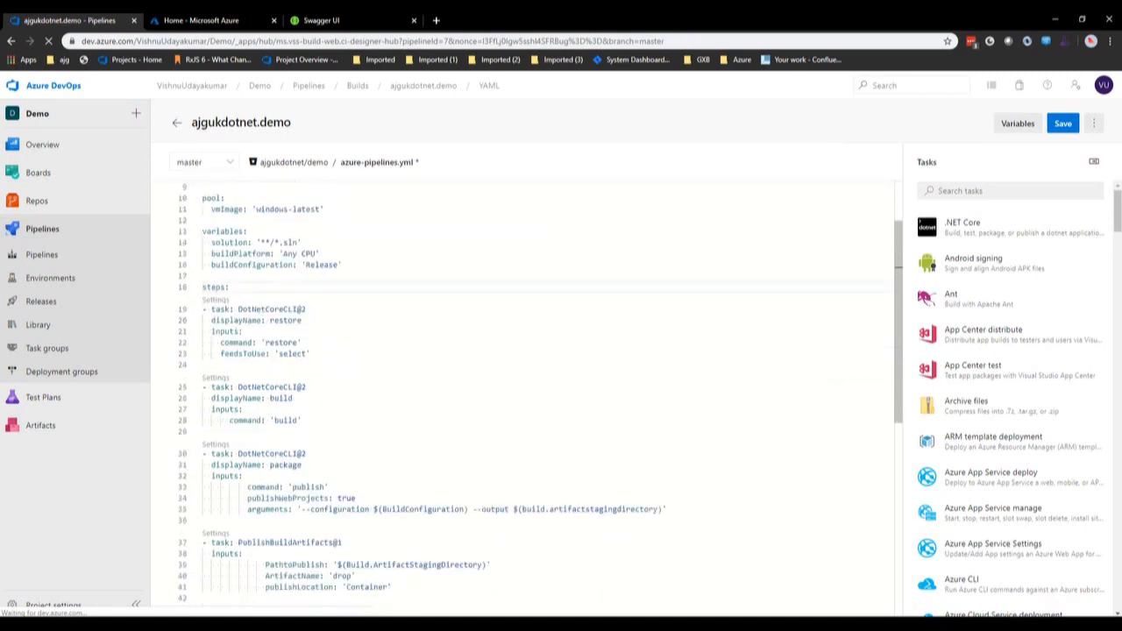
{"action": "left_click_drag", "start_coordinate": [229, 287], "coordinate": [202, 287]}
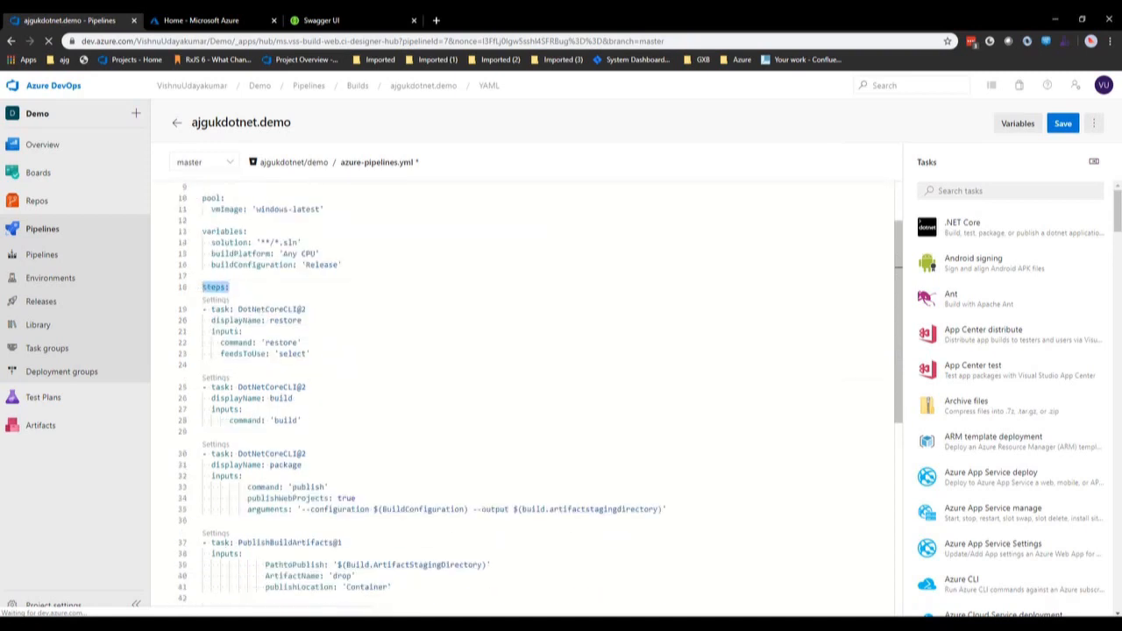
{"action": "double_click", "coordinate": [286, 321]}
{"action": "double_click", "coordinate": [283, 398]}
{"action": "scroll", "coordinate": [283, 398], "scroll_direction": "down", "scroll_amount": 1}
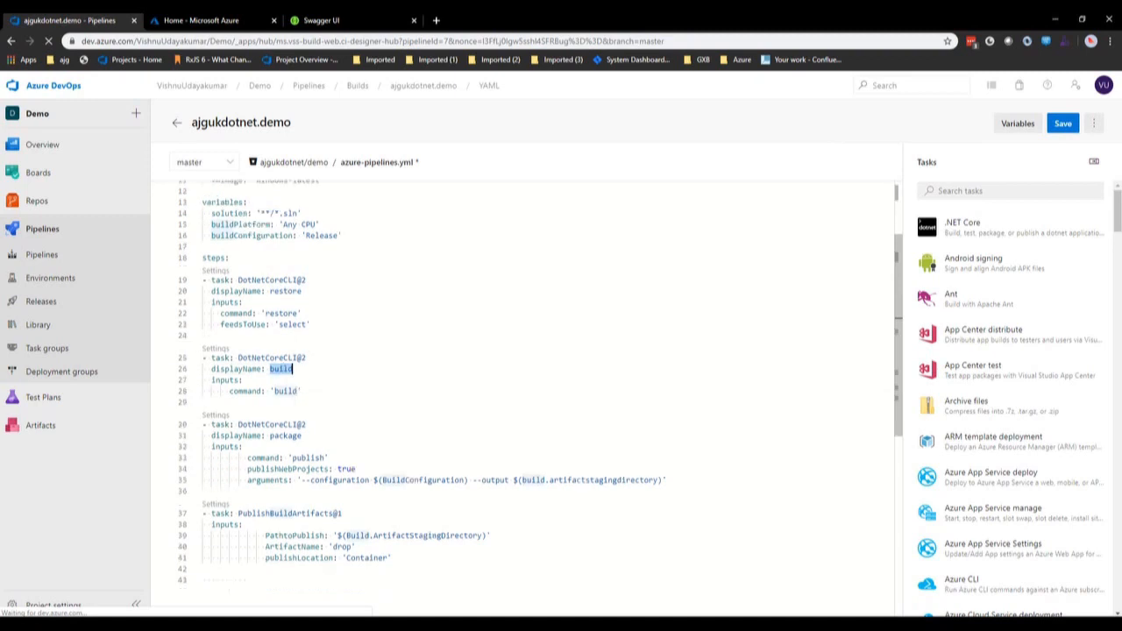
{"action": "double_click", "coordinate": [285, 404]}
{"action": "scroll", "coordinate": [285, 403], "scroll_direction": "down", "scroll_amount": 1}
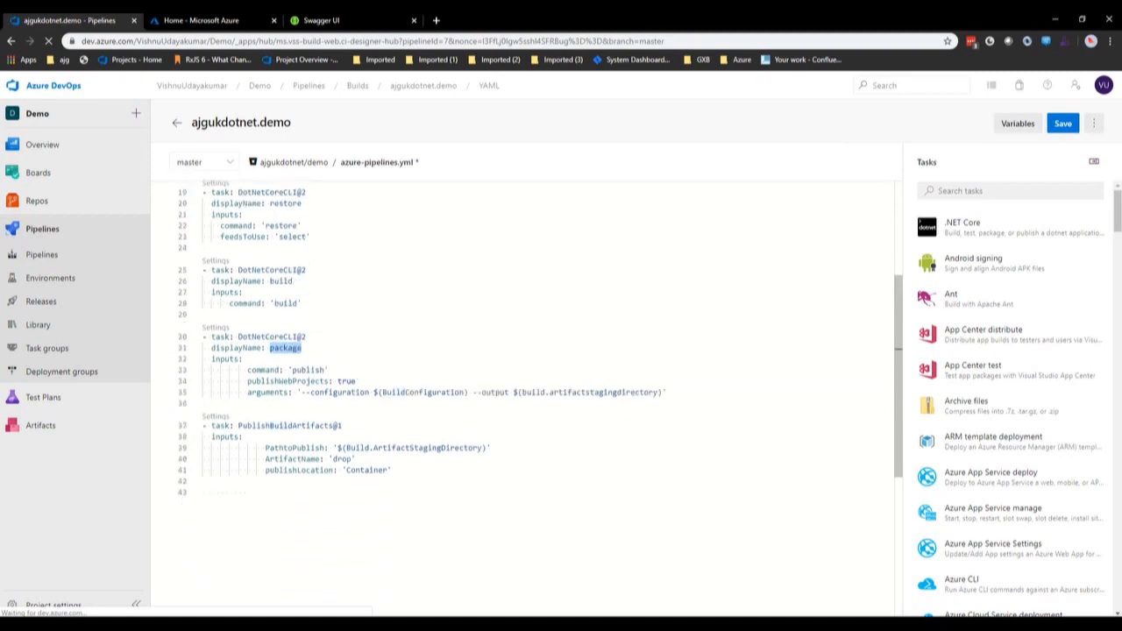
Step: Give the PublishBuildArtifacts@1 task the displayName publish, placed above its inputs
{"action": "left_click", "coordinate": [343, 426]}
{"action": "key", "text": "Return"}
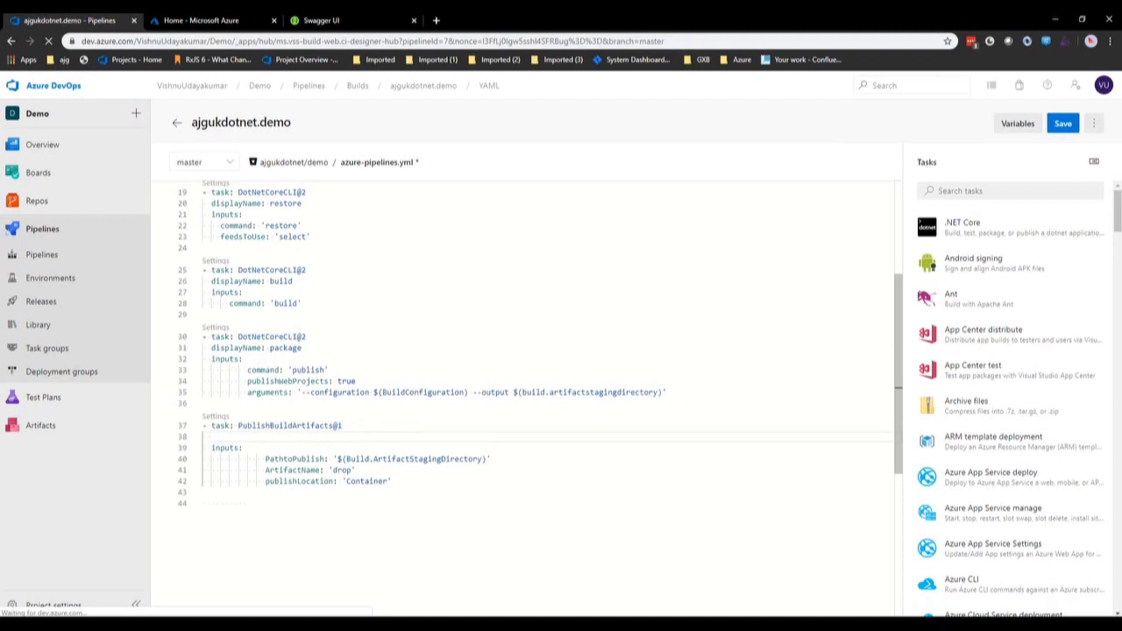
{"action": "type", "text": "di"}
{"action": "key", "text": "Return"}
{"action": "type", "text": "publis"}
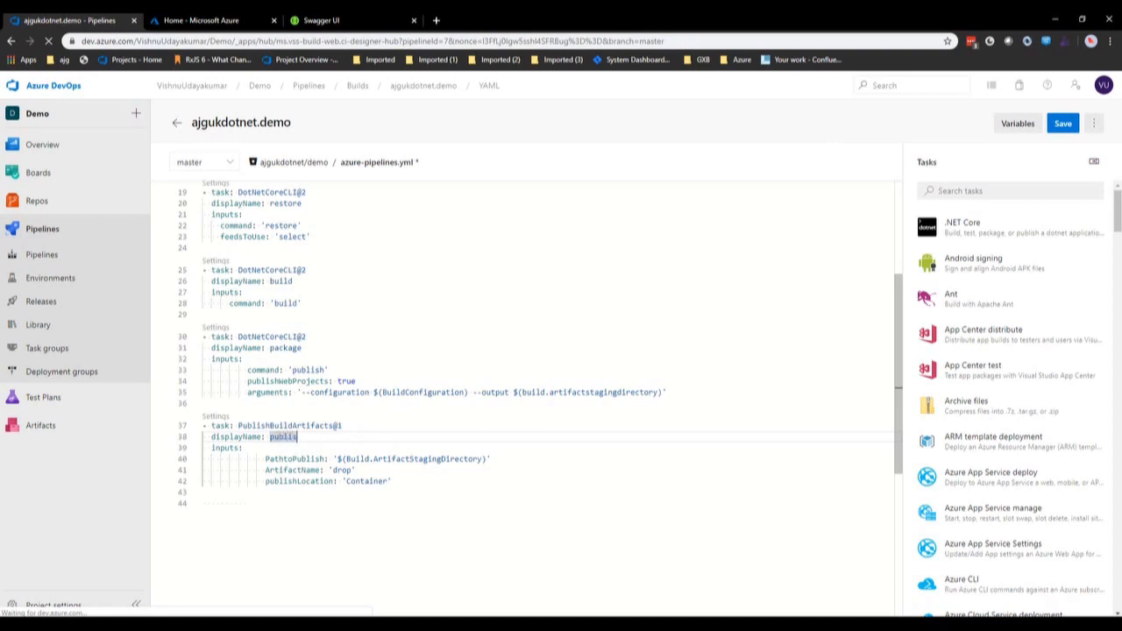
{"action": "type", "text": "h"}
{"action": "left_click", "coordinate": [343, 426]}
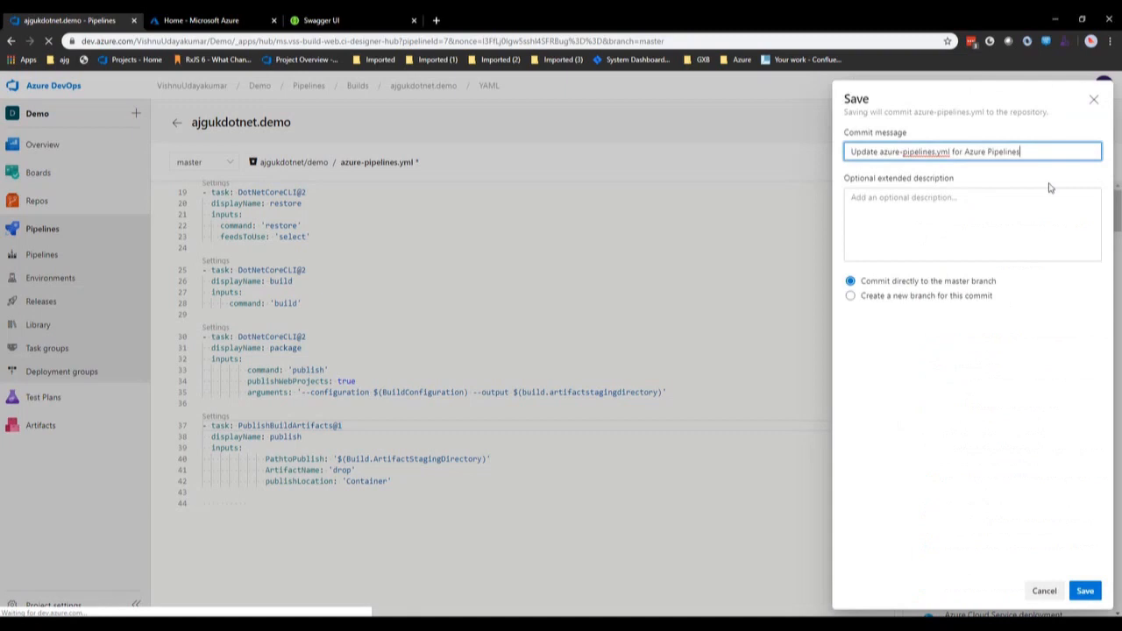
Step: Commit the updated azure-pipelines.yml directly to the master branch and run the pipeline on master
{"action": "left_click", "coordinate": [1062, 125]}
{"action": "left_click", "coordinate": [1079, 592]}
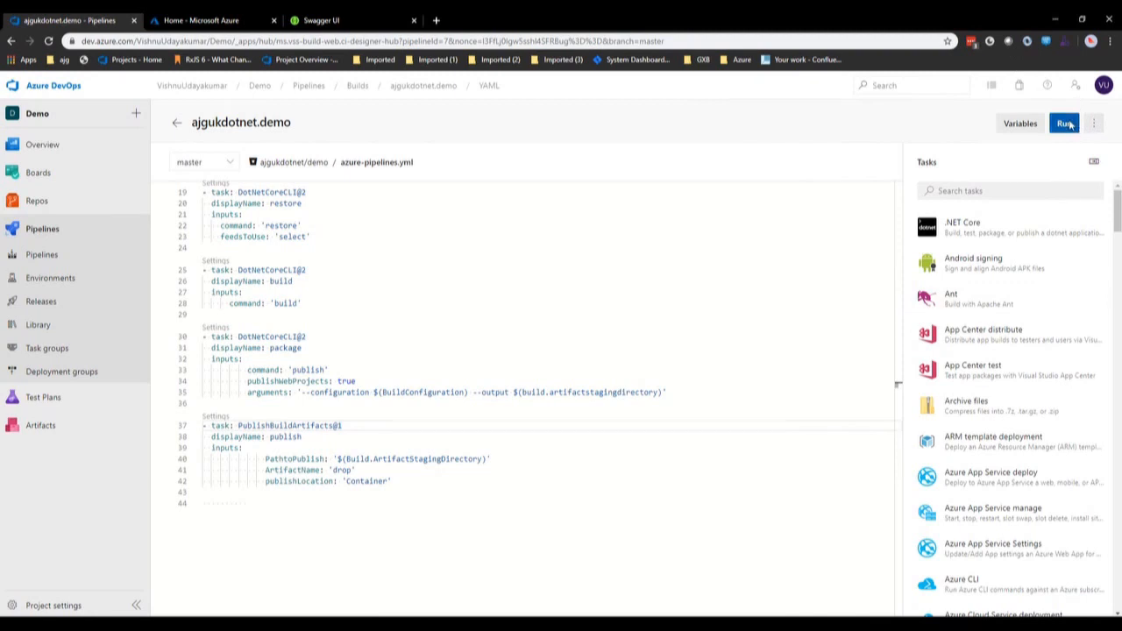
{"action": "left_click", "coordinate": [1064, 124]}
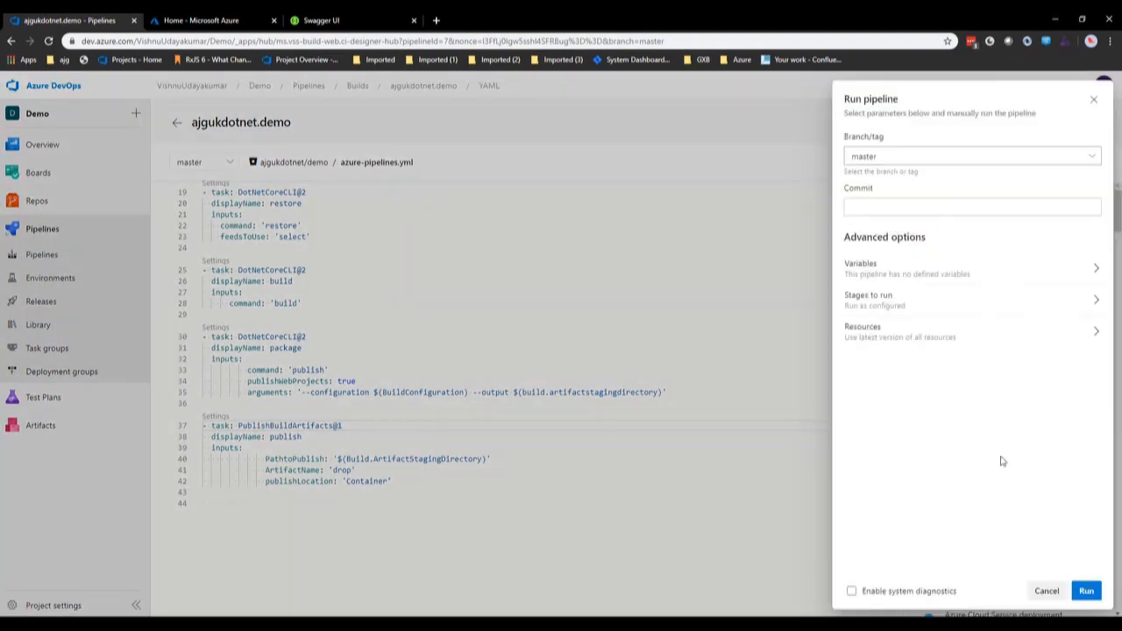
{"action": "left_click_drag", "start_coordinate": [890, 157], "coordinate": [844, 158]}
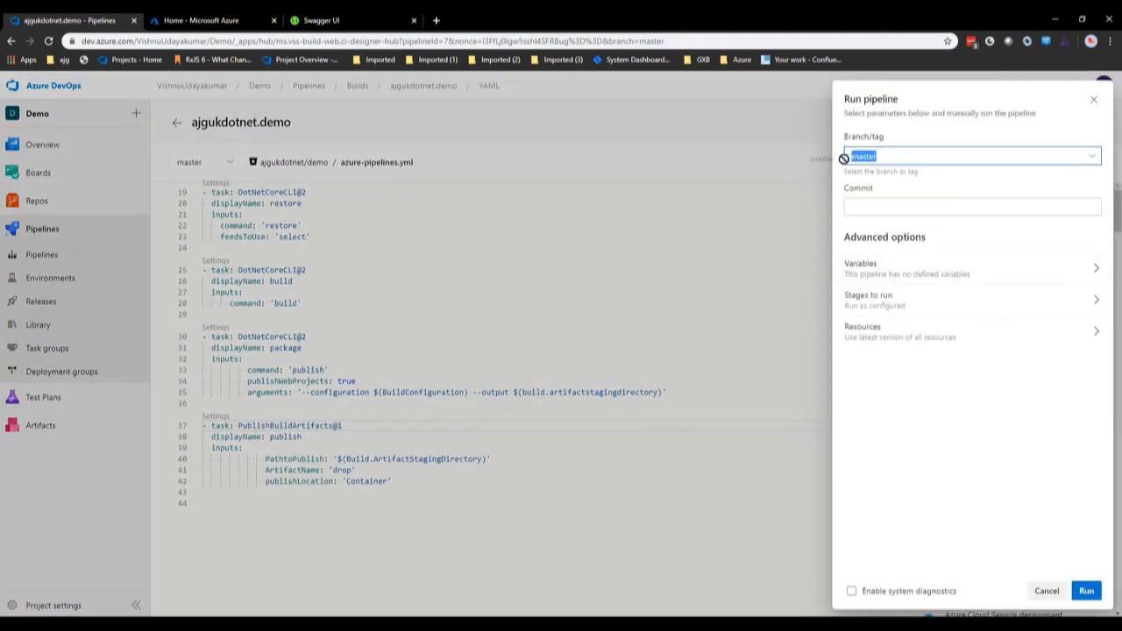
{"action": "left_click", "coordinate": [1086, 590]}
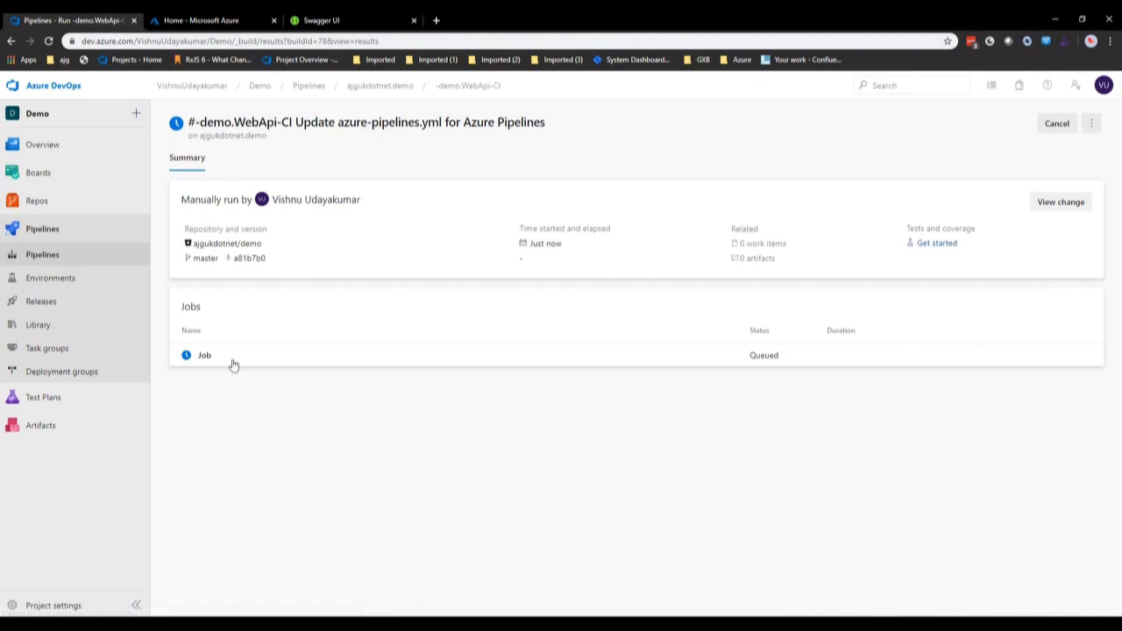
Step: Open the run's job and download demo.WebApi.zip from its published drop artifact
{"action": "left_click", "coordinate": [216, 353]}
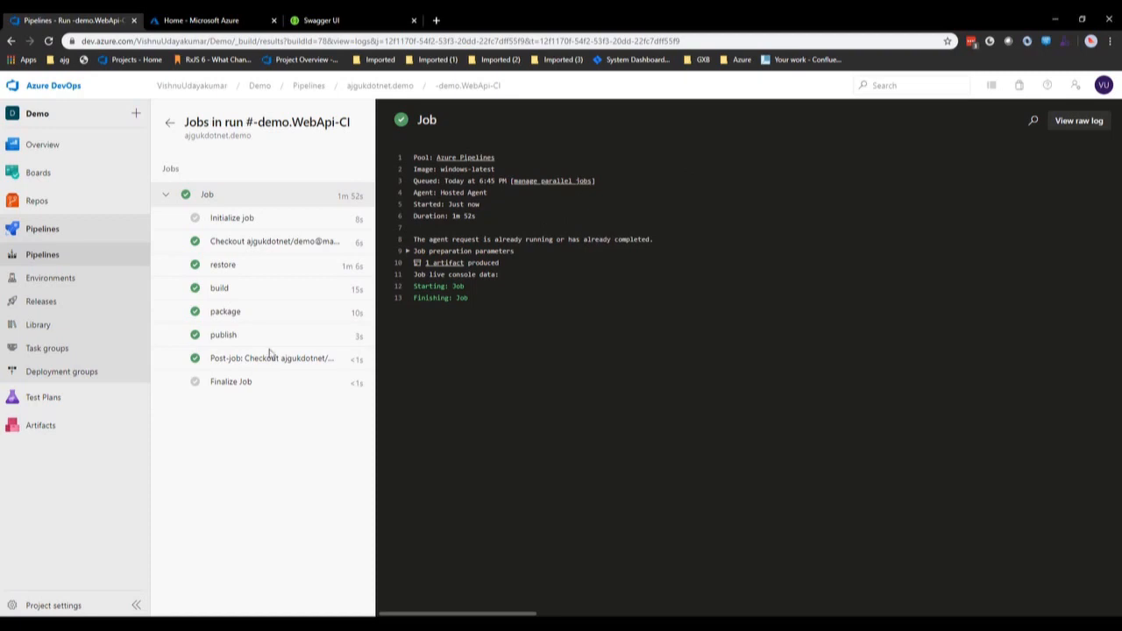
{"action": "left_click", "coordinate": [450, 266]}
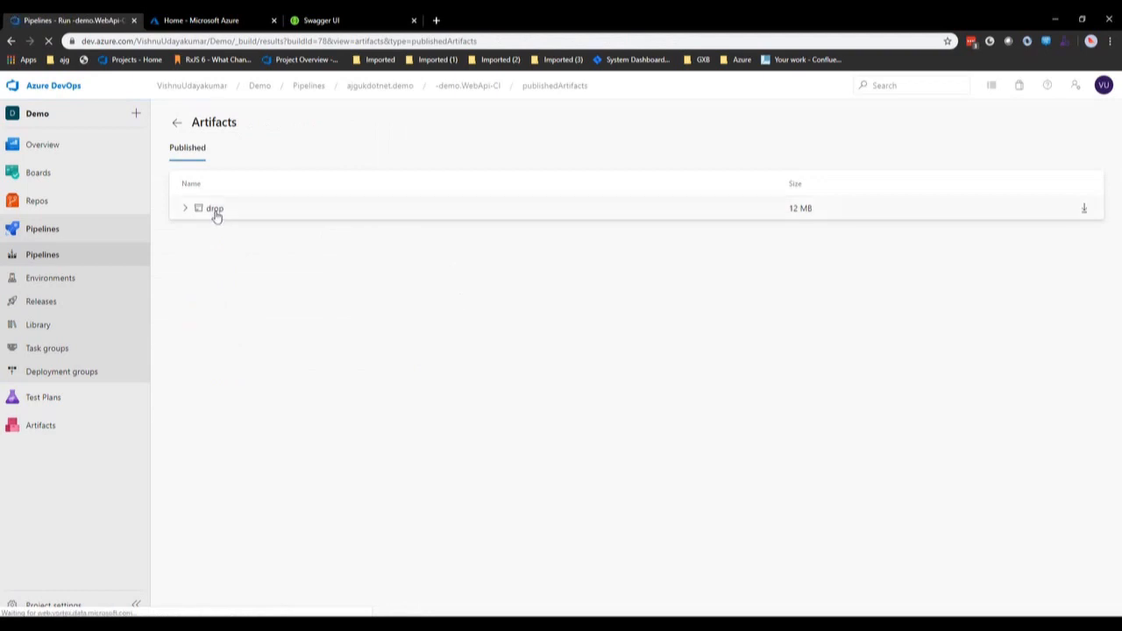
{"action": "left_click", "coordinate": [215, 213]}
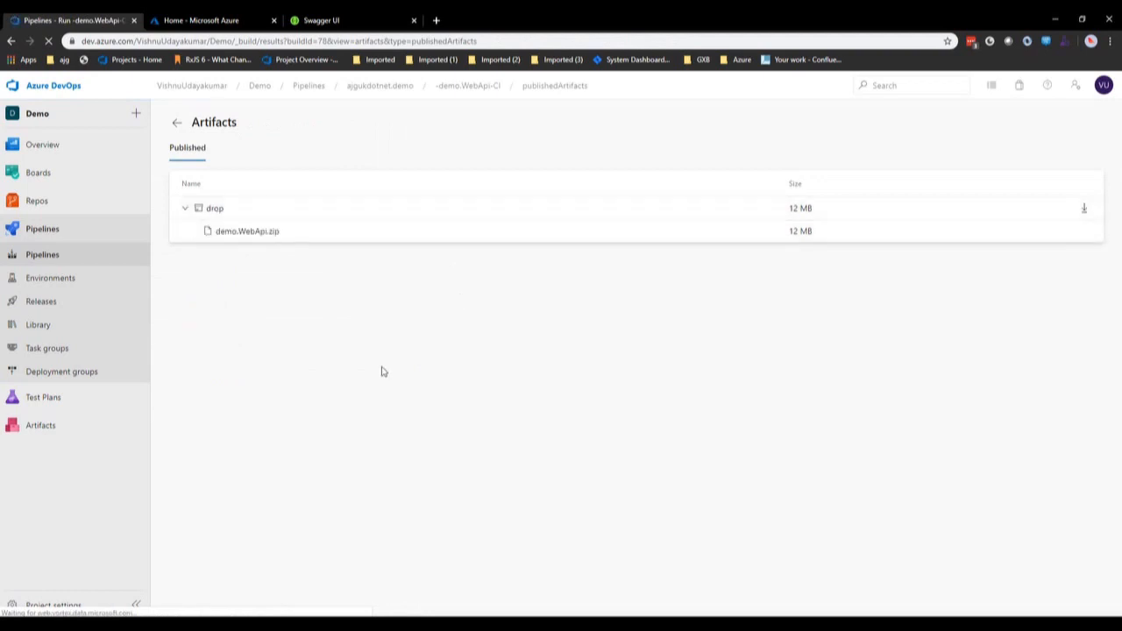
{"action": "left_click", "coordinate": [213, 235]}
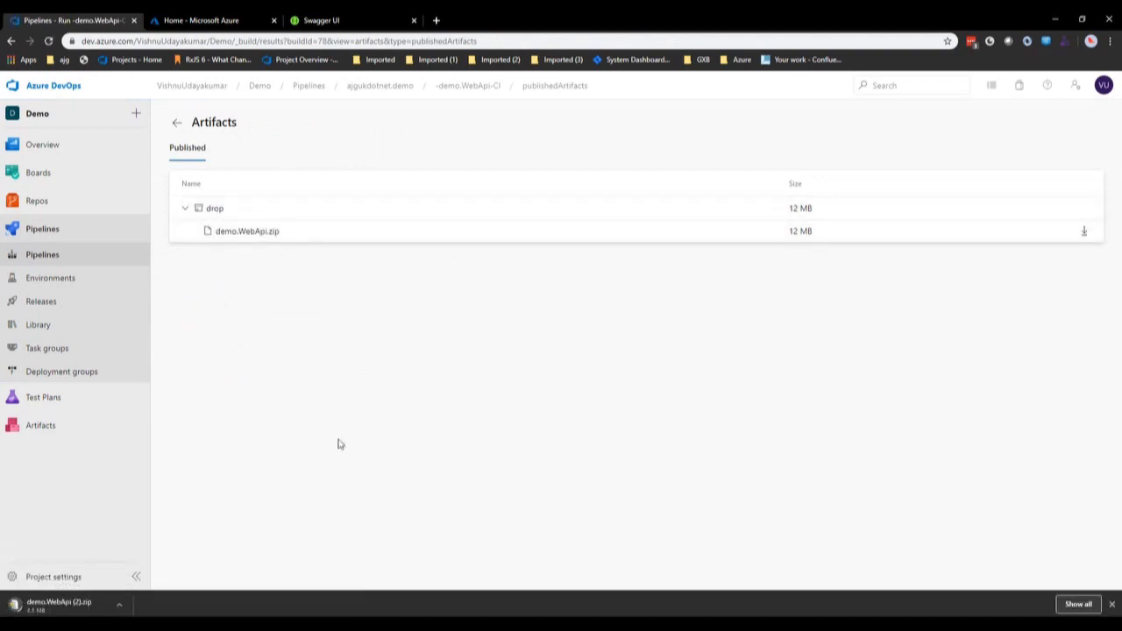
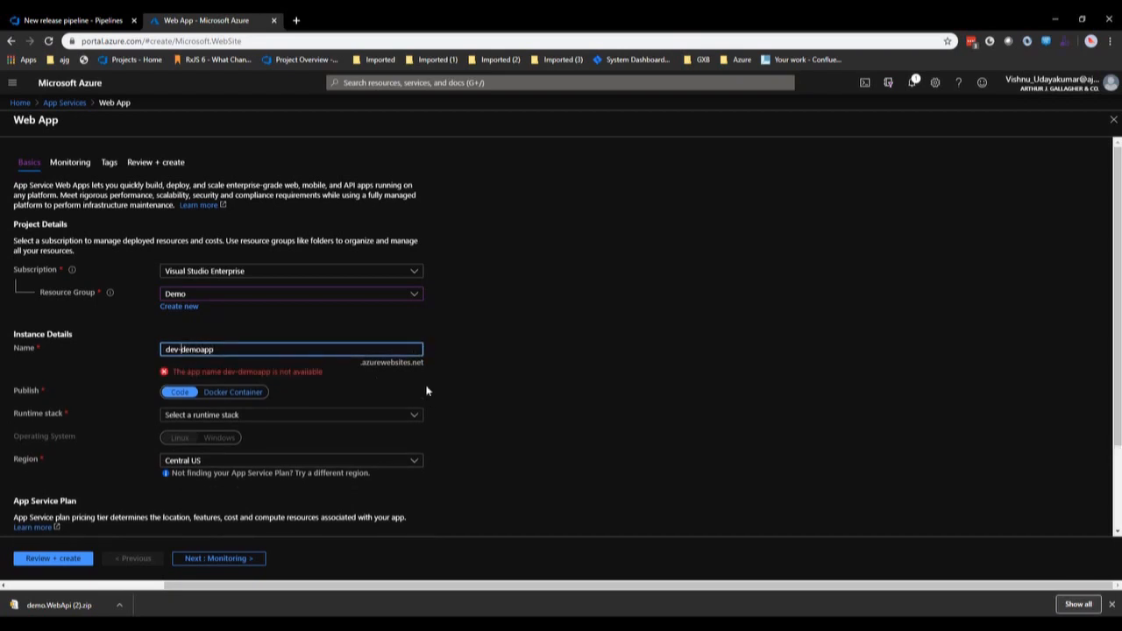
Step: Name the new Azure web app dev-ajgdemoapp and choose .NET Core 3.1 (LTS) as its runtime stack
{"action": "type", "text": "ajg"}
{"action": "left_click", "coordinate": [343, 410]}
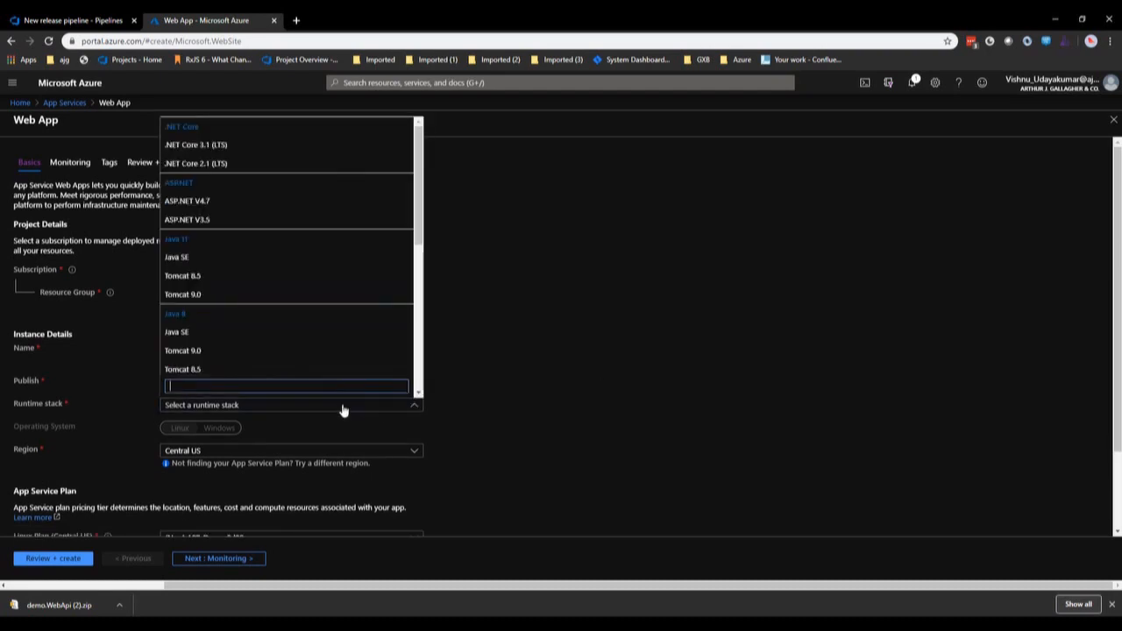
{"action": "left_click", "coordinate": [276, 155]}
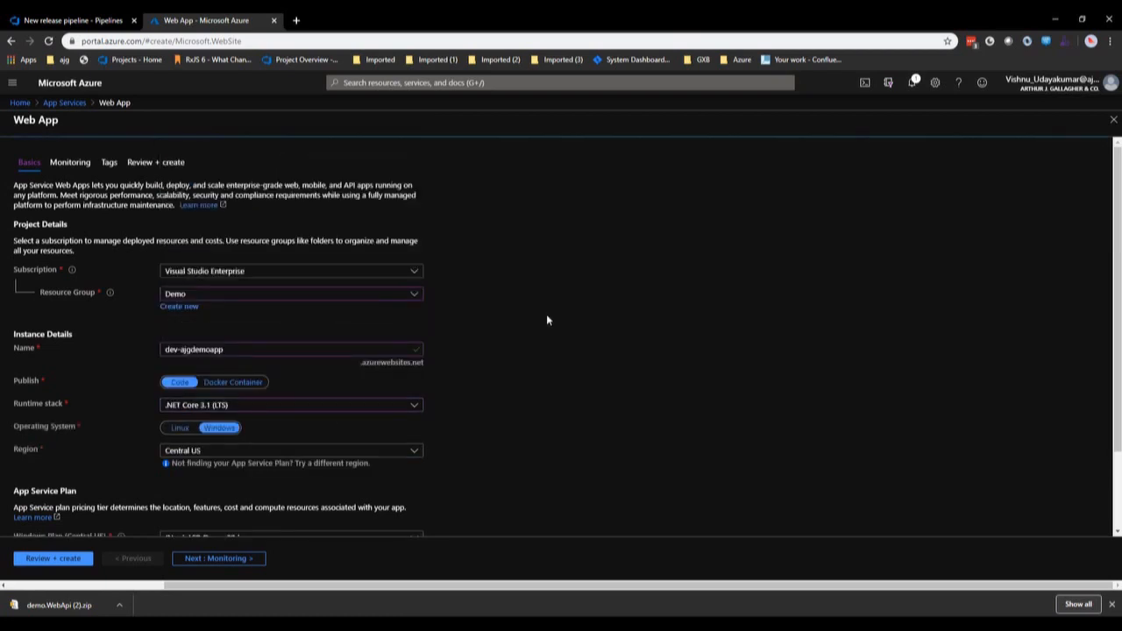
Step: Set the web app's region to UK South, then review and create the app
{"action": "scroll", "coordinate": [545, 316], "scroll_direction": "down", "scroll_amount": 2}
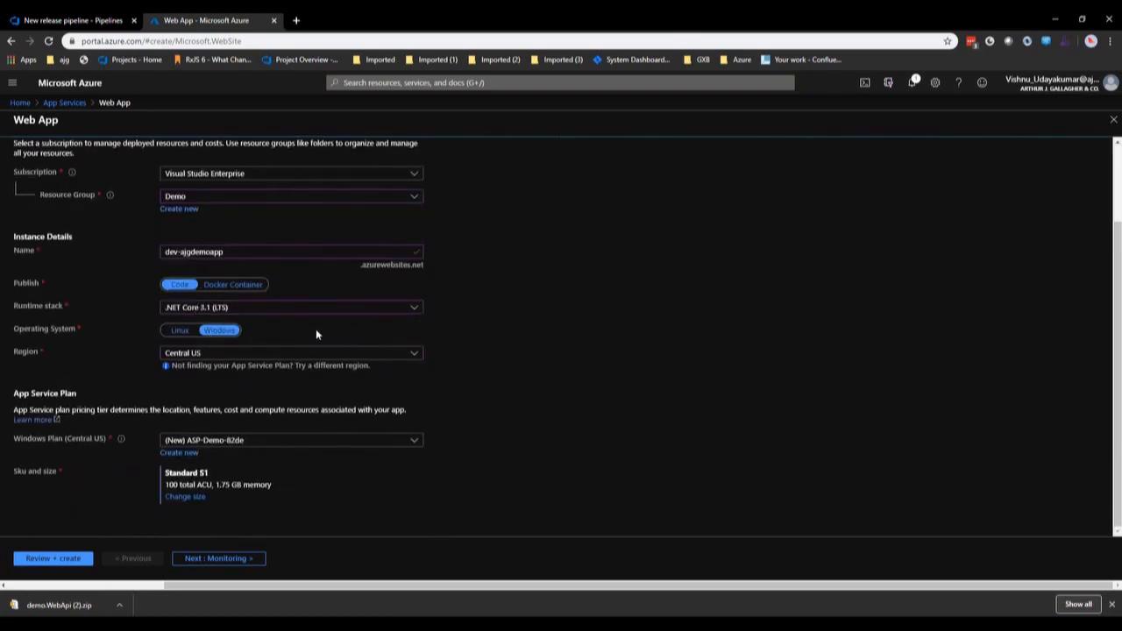
{"action": "left_click", "coordinate": [241, 354]}
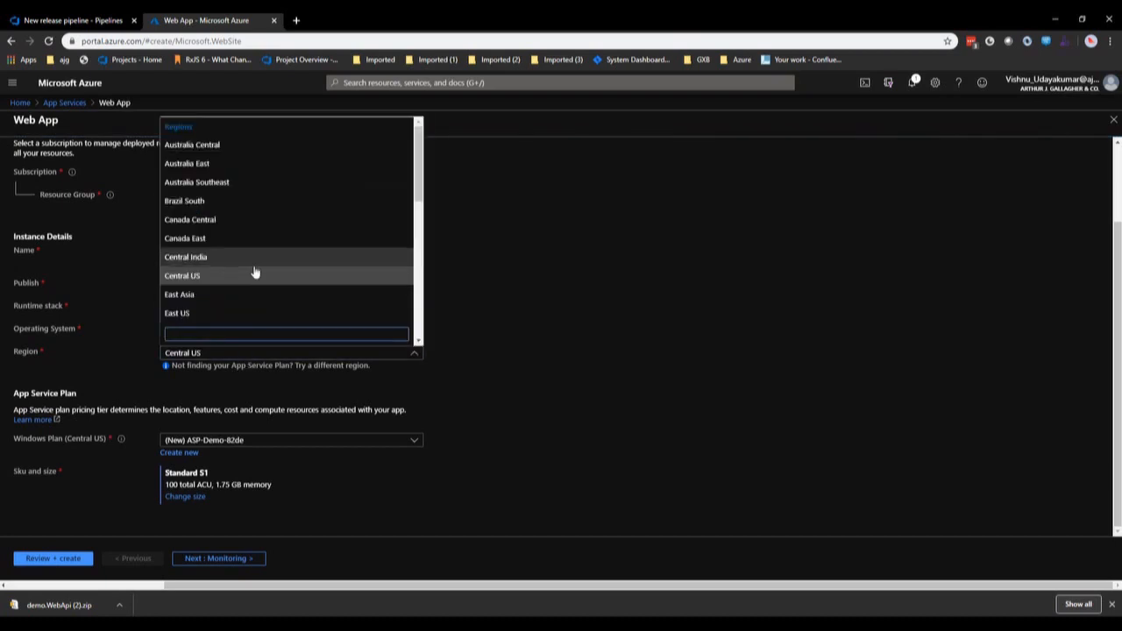
{"action": "scroll", "coordinate": [254, 273], "scroll_direction": "down", "scroll_amount": 6}
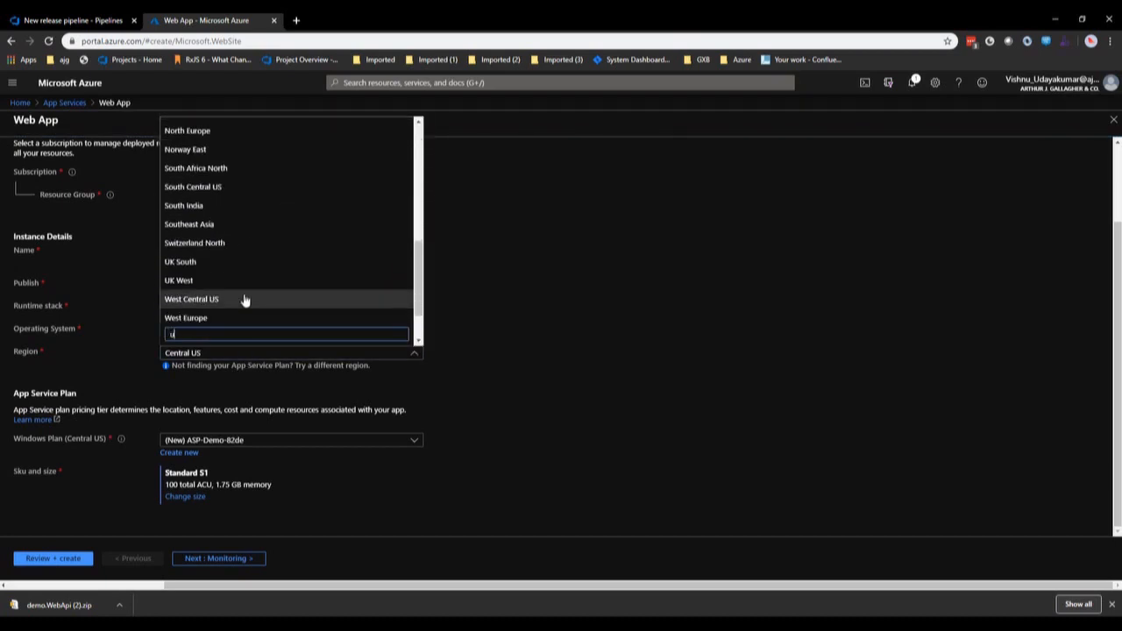
{"action": "scroll", "coordinate": [245, 301], "scroll_direction": "up", "scroll_amount": 3}
{"action": "type", "text": "uk"}
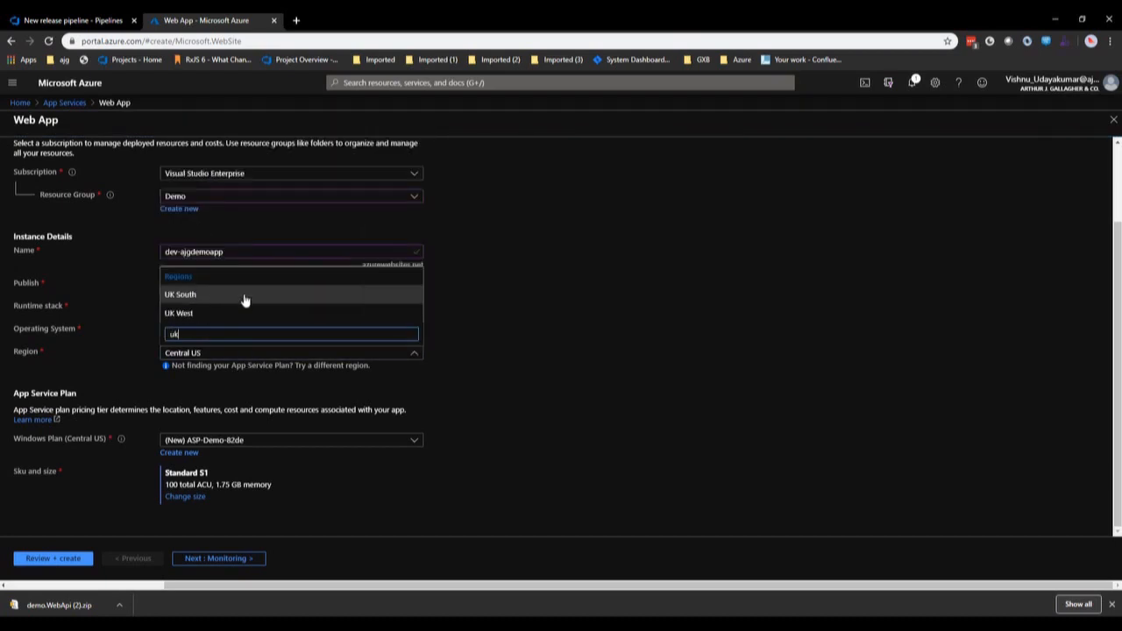
{"action": "left_click", "coordinate": [244, 300]}
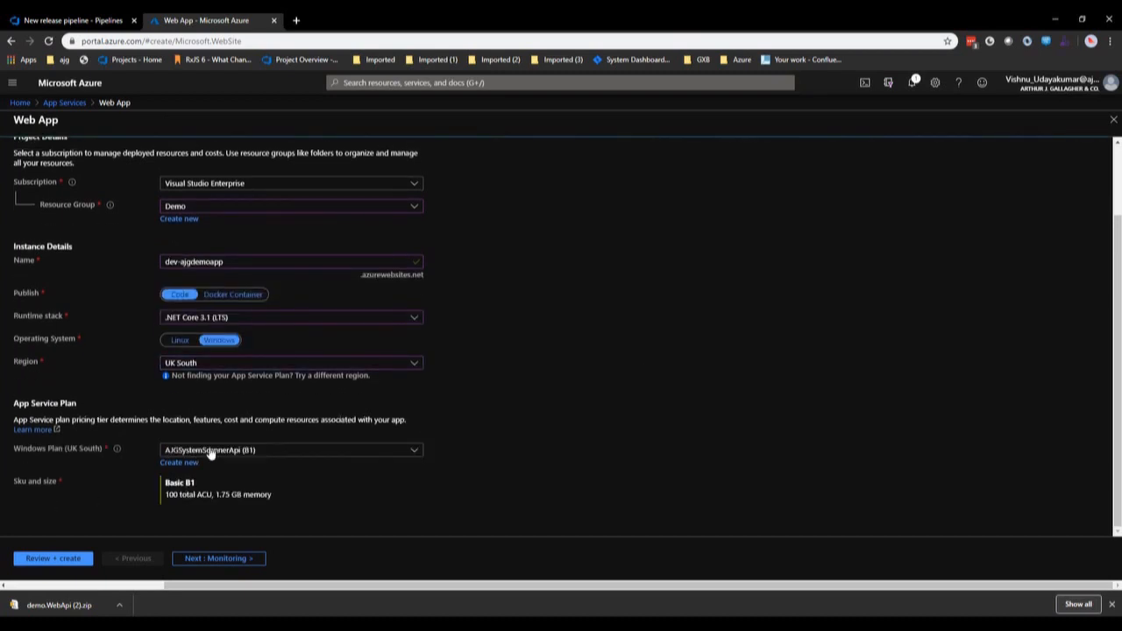
{"action": "left_click", "coordinate": [53, 558]}
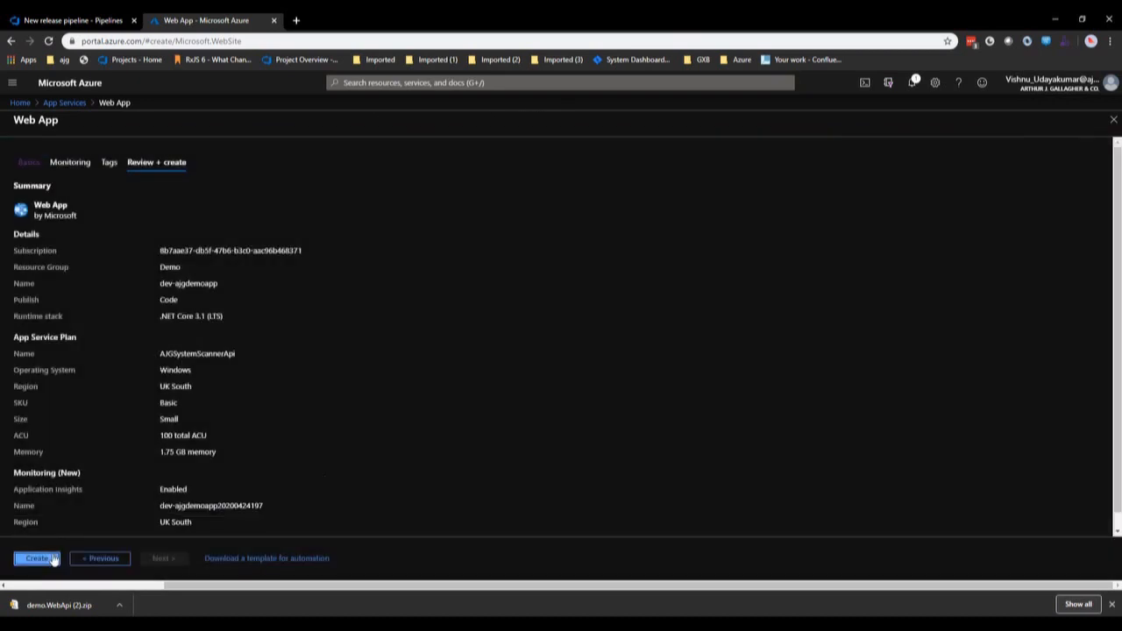
{"action": "left_click", "coordinate": [52, 558]}
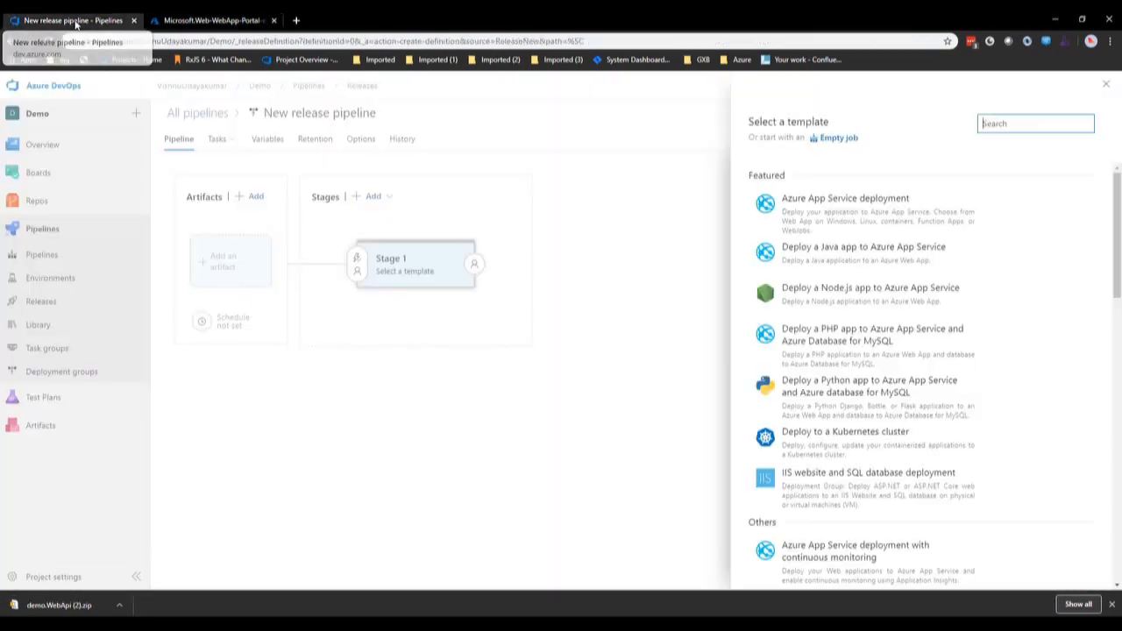
Step: Switch to the new release pipeline in Azure DevOps and apply the Azure App Service deployment template to Stage 1
{"action": "left_click", "coordinate": [75, 21]}
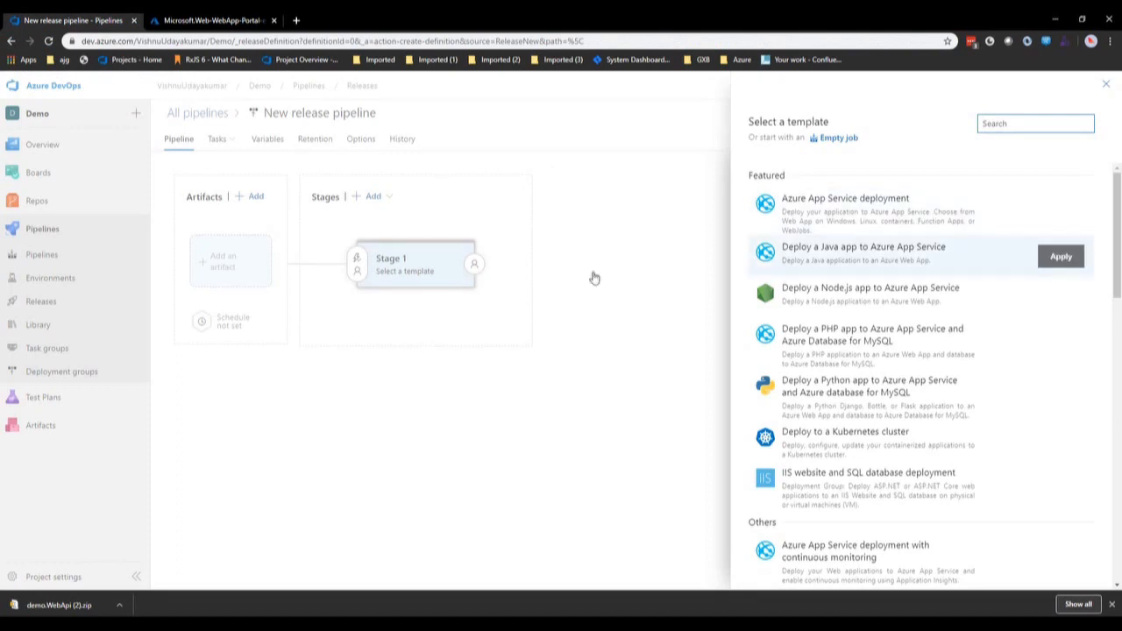
{"action": "left_click", "coordinate": [822, 207]}
{"action": "left_click", "coordinate": [1080, 210]}
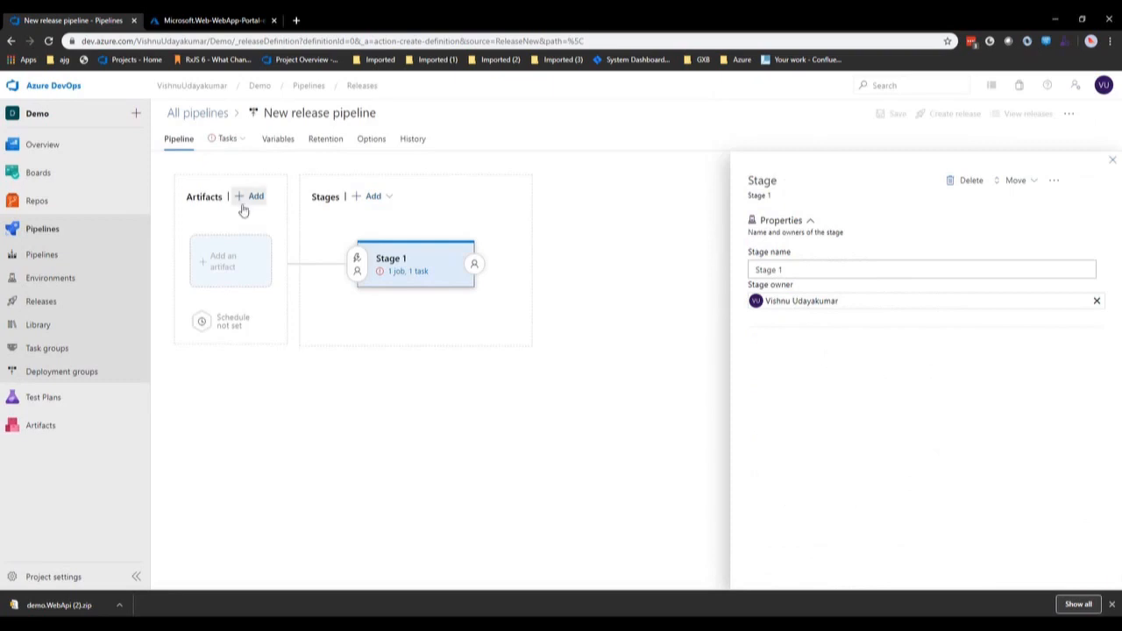
Step: Add the Demo project's ajgukdotnet.demo build as the release artifact with default version Latest and enable its continuous deployment trigger
{"action": "left_click", "coordinate": [221, 257]}
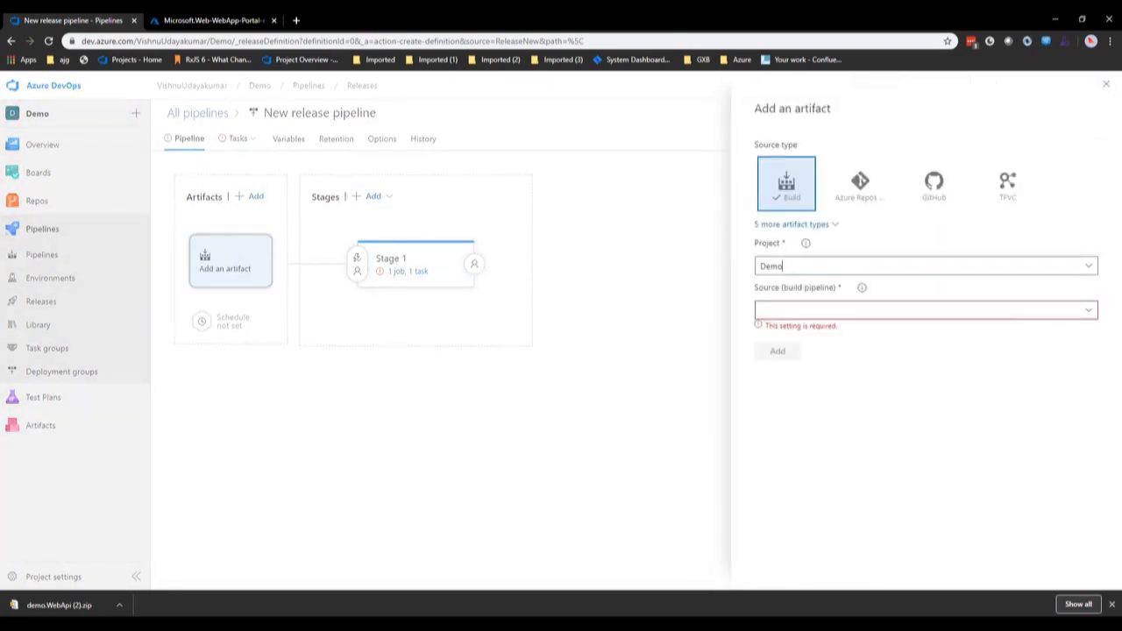
{"action": "left_click_drag", "start_coordinate": [782, 265], "coordinate": [747, 266]}
{"action": "left_click", "coordinate": [1089, 314]}
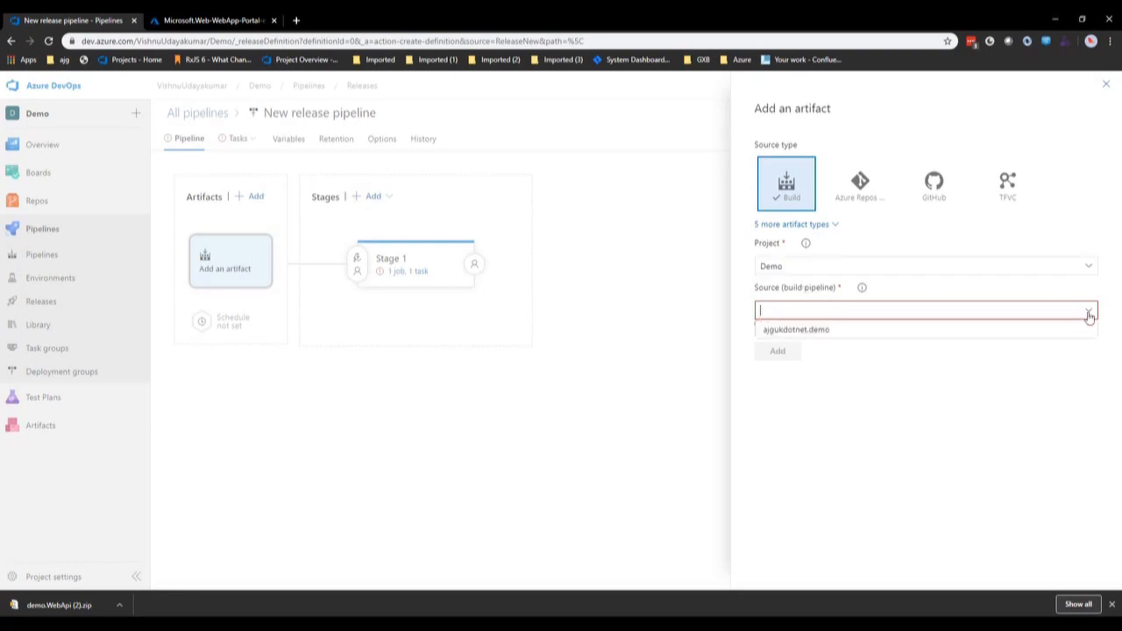
{"action": "left_click", "coordinate": [931, 332]}
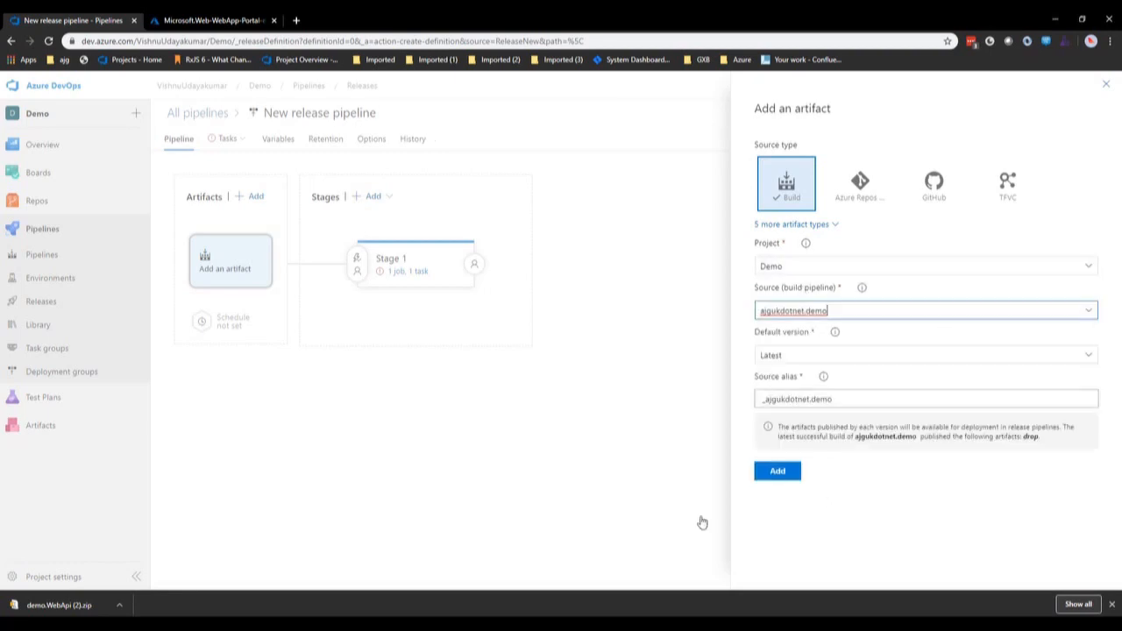
{"action": "left_click", "coordinate": [777, 472]}
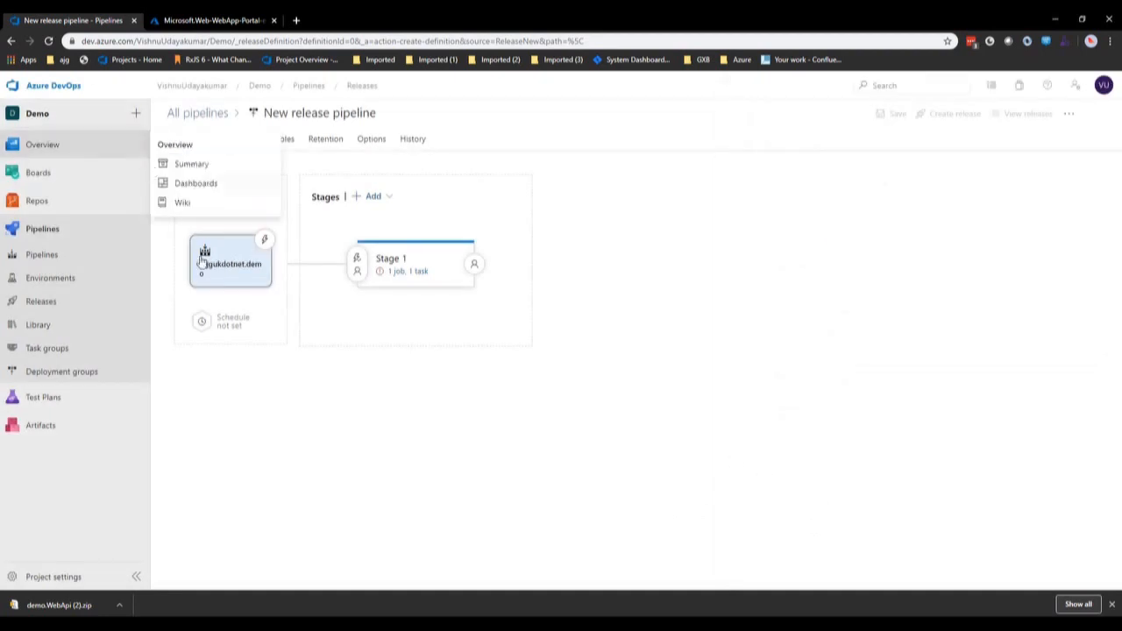
{"action": "left_click", "coordinate": [265, 241]}
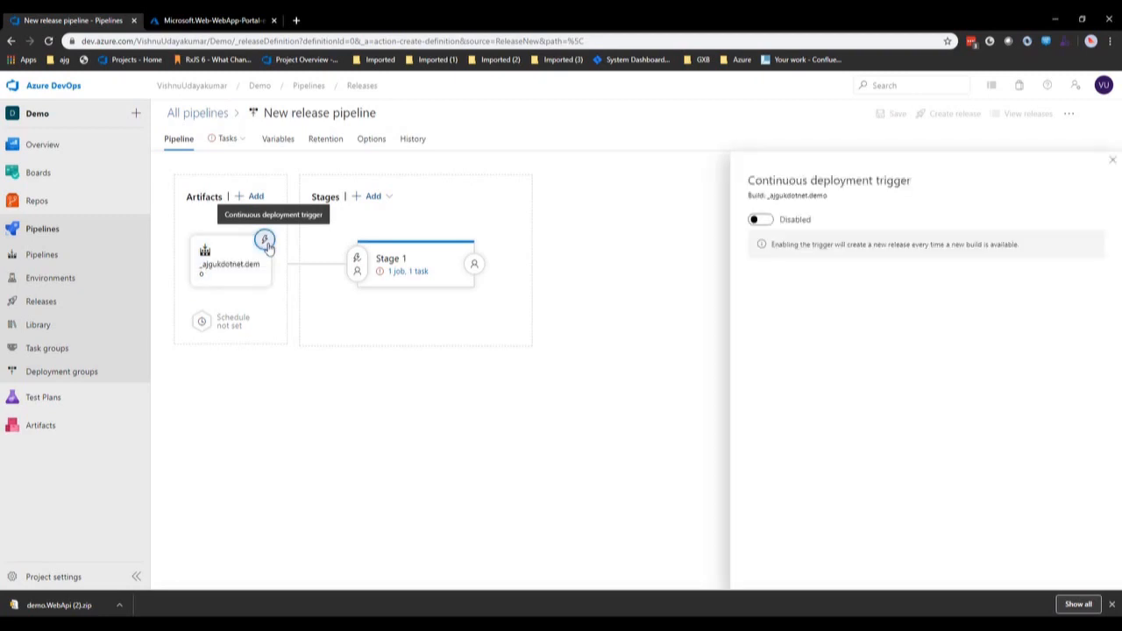
{"action": "left_click", "coordinate": [761, 220]}
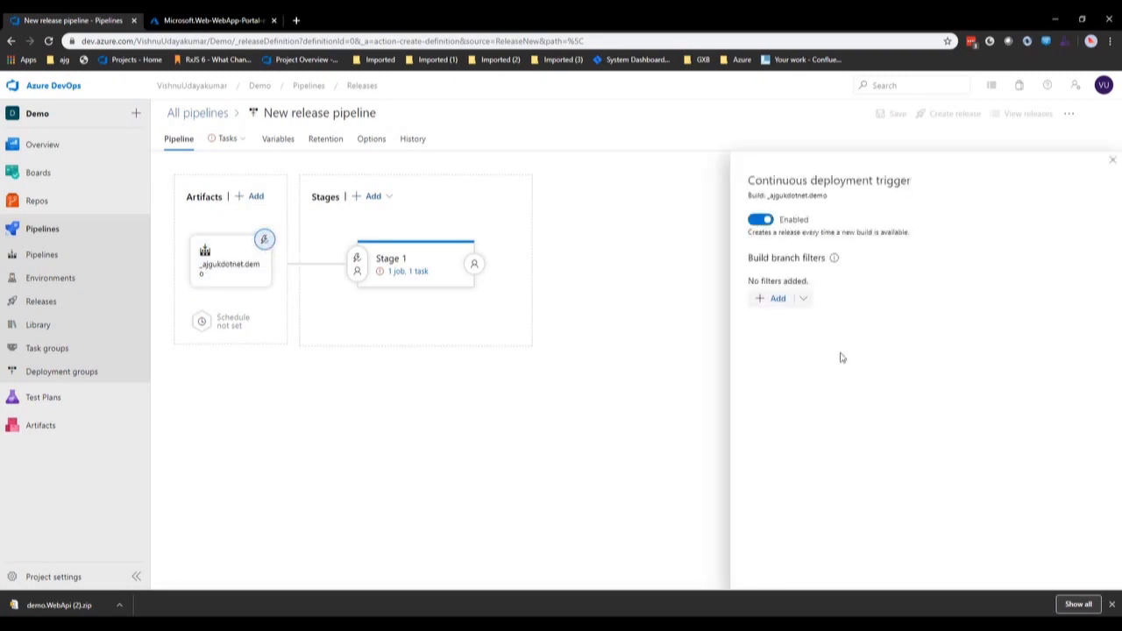
Step: Add a build branch filter to the trigger, look through its type, branch and tag options, and delete the empty filter
{"action": "left_click", "coordinate": [771, 300]}
{"action": "left_click", "coordinate": [806, 303]}
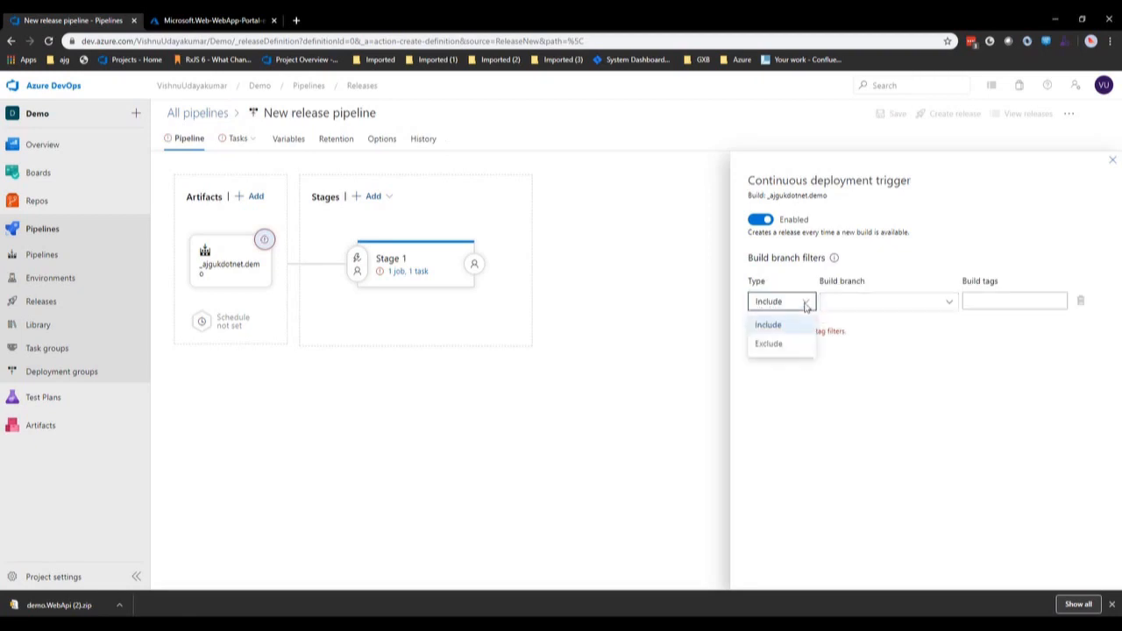
{"action": "left_click", "coordinate": [959, 344]}
{"action": "left_click", "coordinate": [950, 304]}
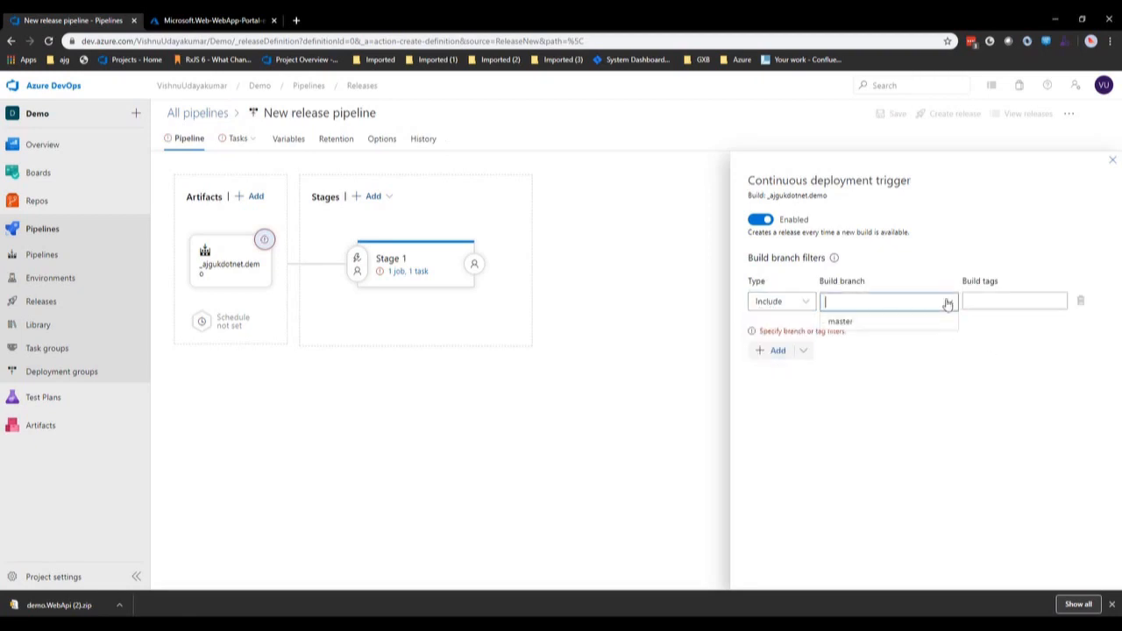
{"action": "left_click", "coordinate": [972, 387]}
{"action": "left_click", "coordinate": [998, 303]}
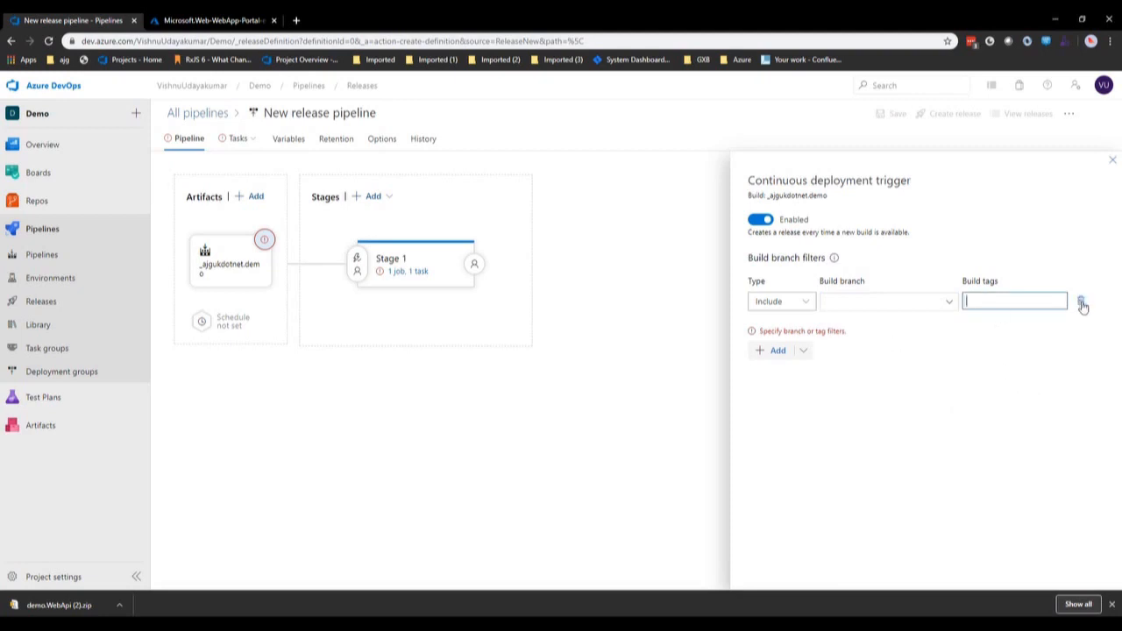
{"action": "left_click", "coordinate": [1082, 303]}
{"action": "left_click", "coordinate": [1082, 303]}
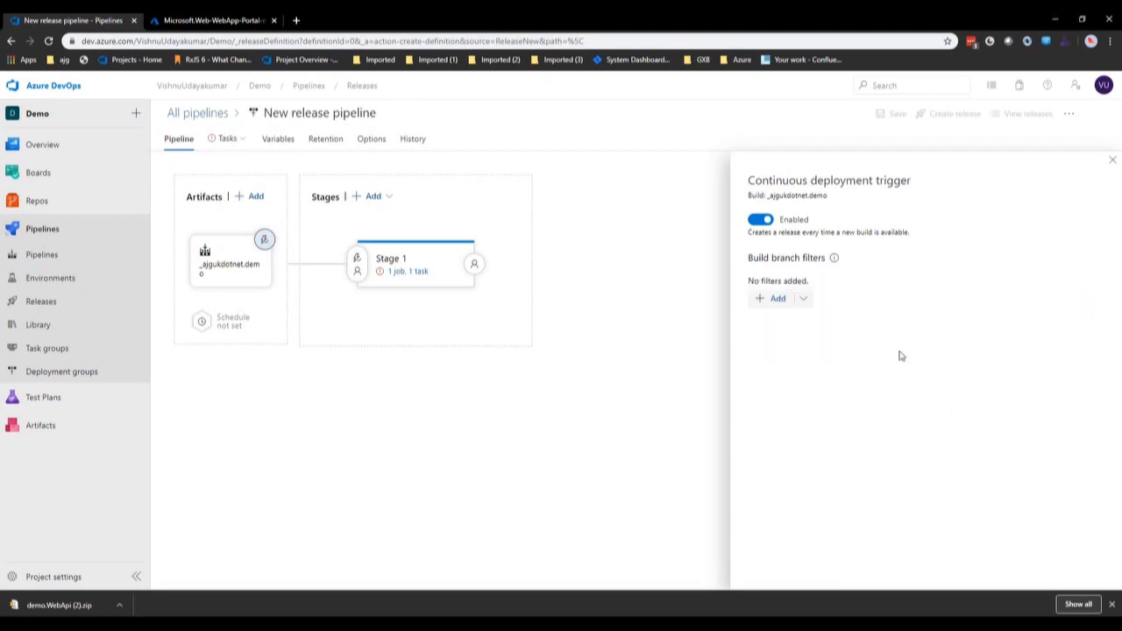
Step: Examine Stage 1's pre-deployment triggers, filters, approvals and gates, and its post-deployment conditions, without changing them
{"action": "left_click", "coordinate": [356, 263]}
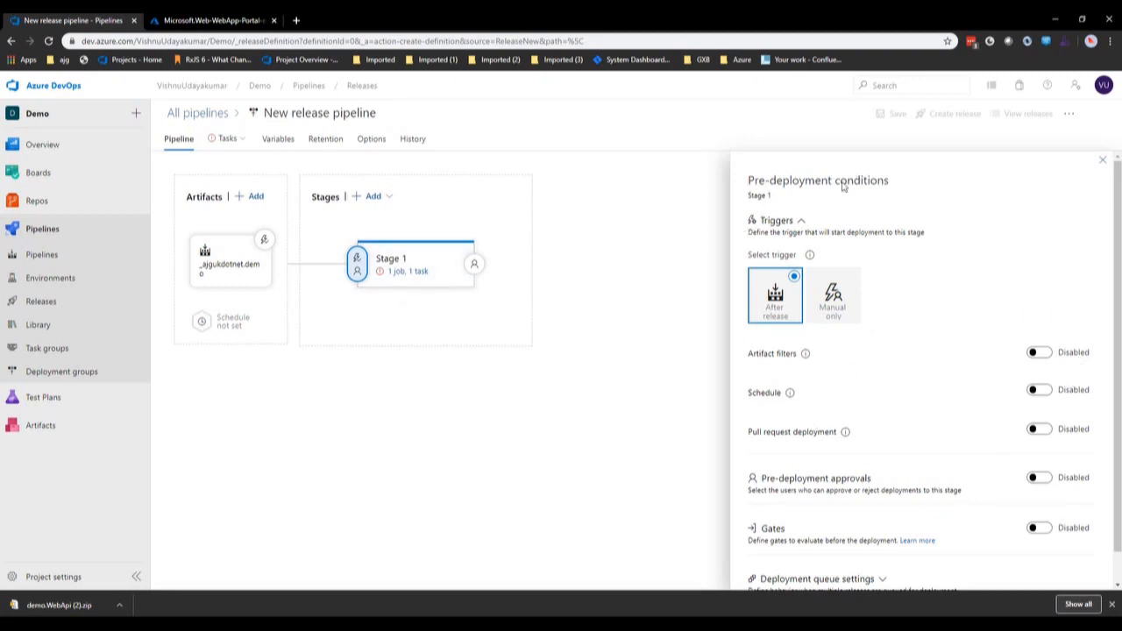
{"action": "left_click_drag", "start_coordinate": [754, 354], "coordinate": [799, 354]}
{"action": "left_click_drag", "start_coordinate": [756, 393], "coordinate": [782, 394]}
{"action": "left_click", "coordinate": [760, 429]}
{"action": "left_click_drag", "start_coordinate": [835, 429], "coordinate": [884, 417]}
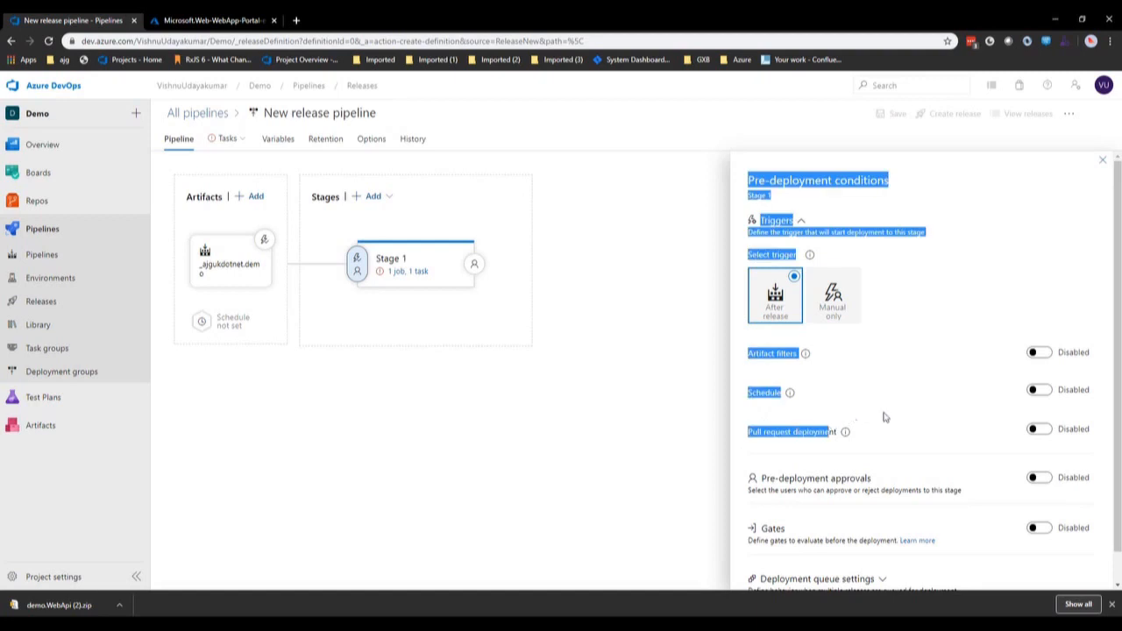
{"action": "left_click", "coordinate": [888, 447]}
{"action": "scroll", "coordinate": [889, 449], "scroll_direction": "down", "scroll_amount": 1}
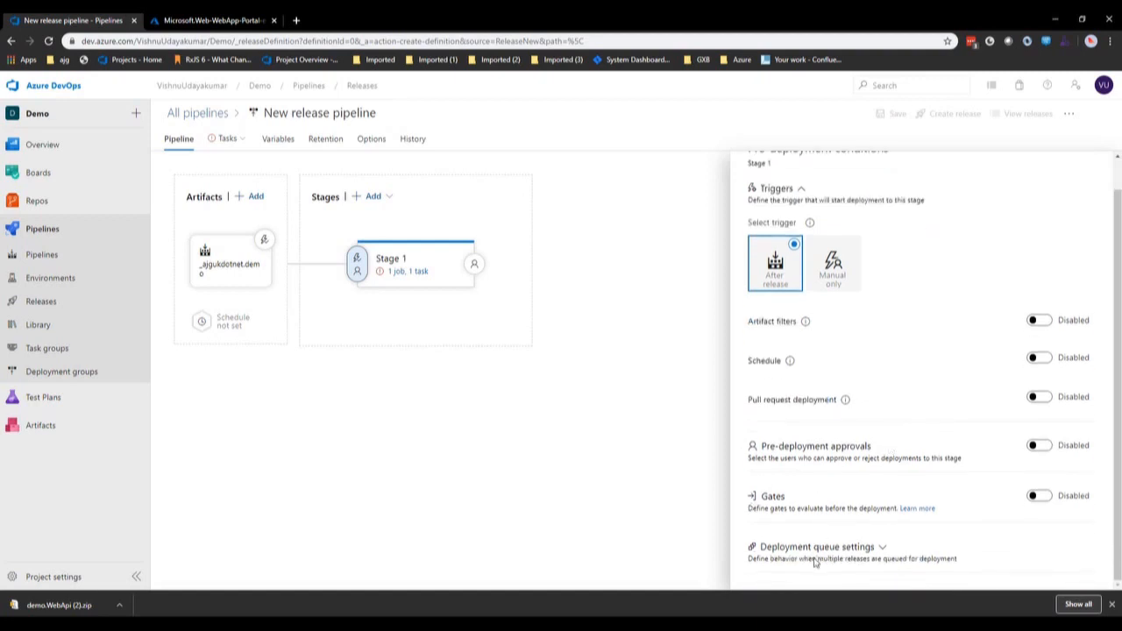
{"action": "left_click", "coordinate": [474, 264]}
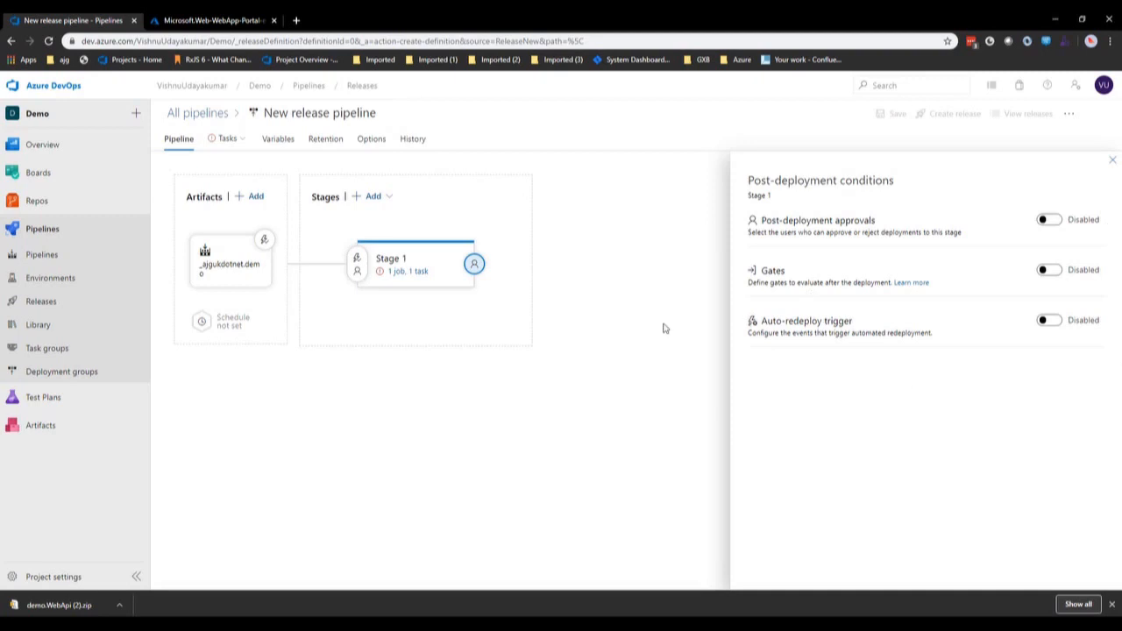
{"action": "left_click", "coordinate": [1113, 162]}
Step: Switch to the Azure portal, open the dev-ajgdemoapp app service from the App Services list, and view its default website
{"action": "left_click", "coordinate": [247, 26]}
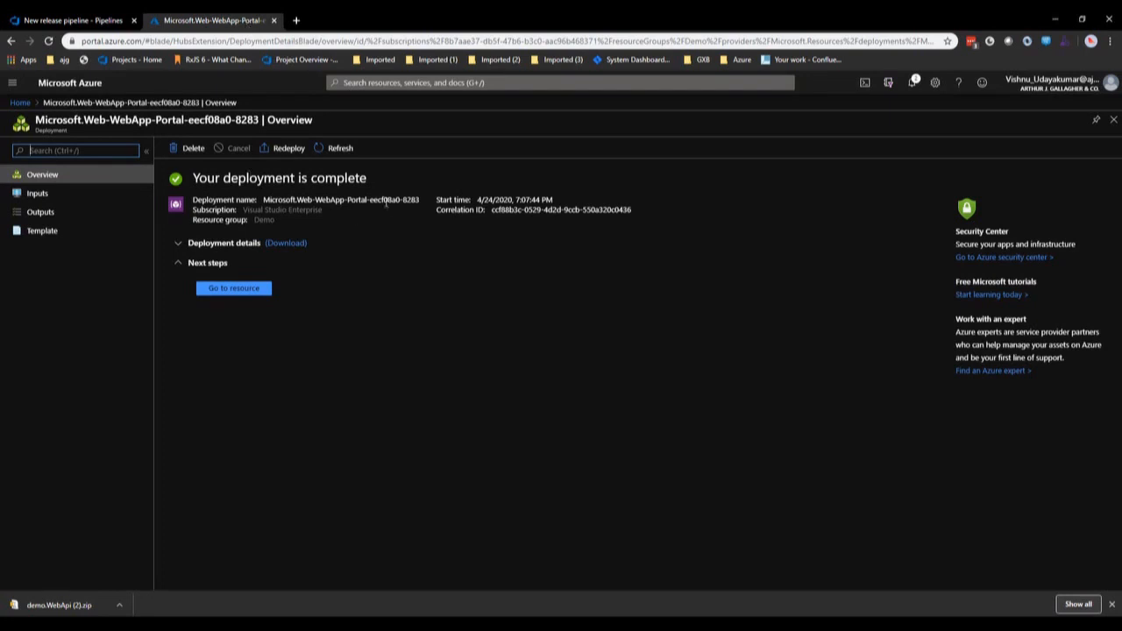
{"action": "left_click", "coordinate": [21, 103]}
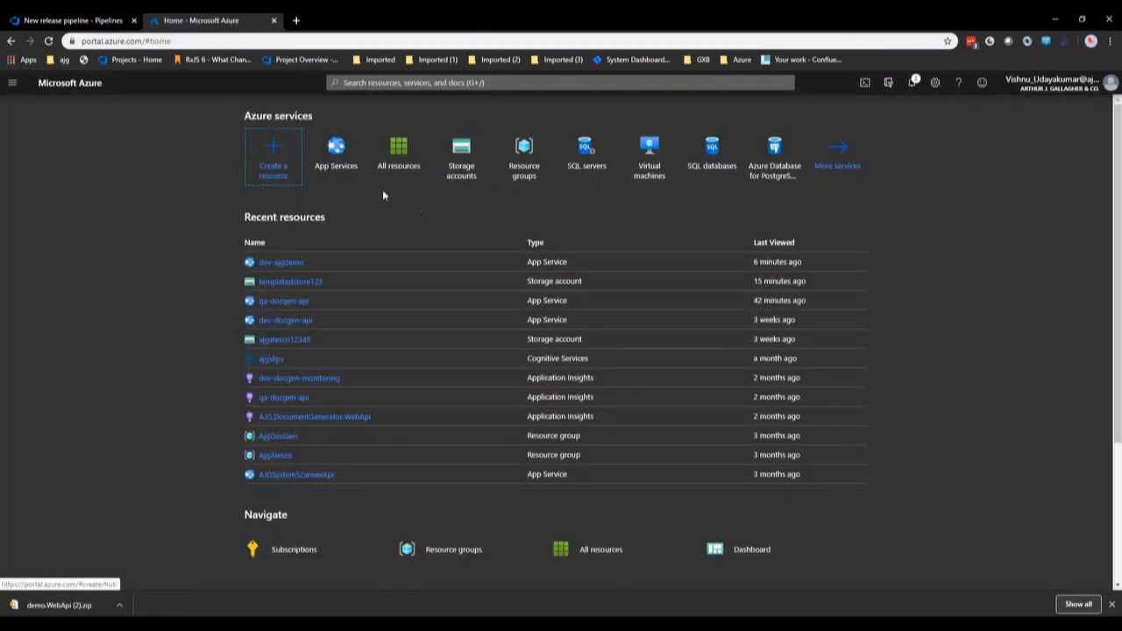
{"action": "mouse_move", "coordinate": [331, 167]}
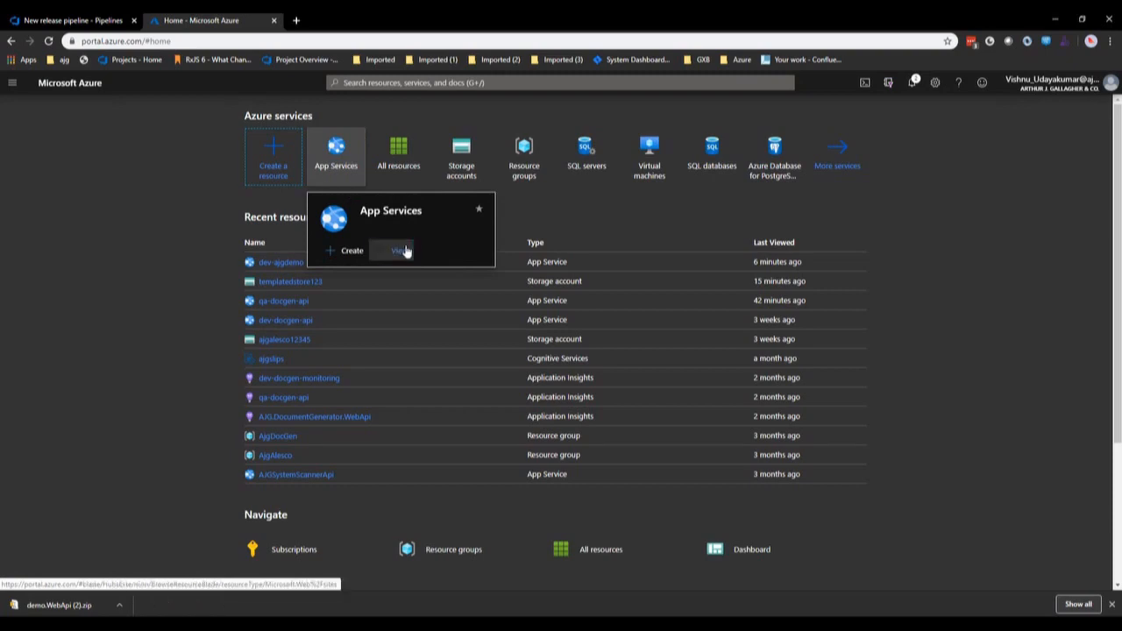
{"action": "left_click", "coordinate": [402, 250]}
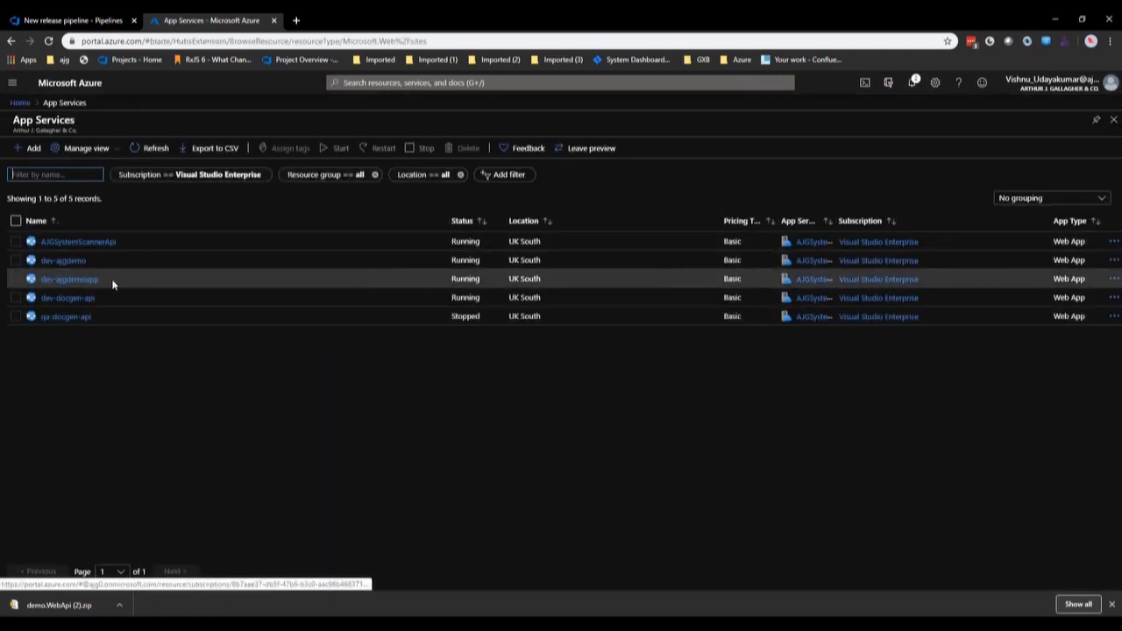
{"action": "left_click_drag", "start_coordinate": [115, 283], "coordinate": [50, 281]}
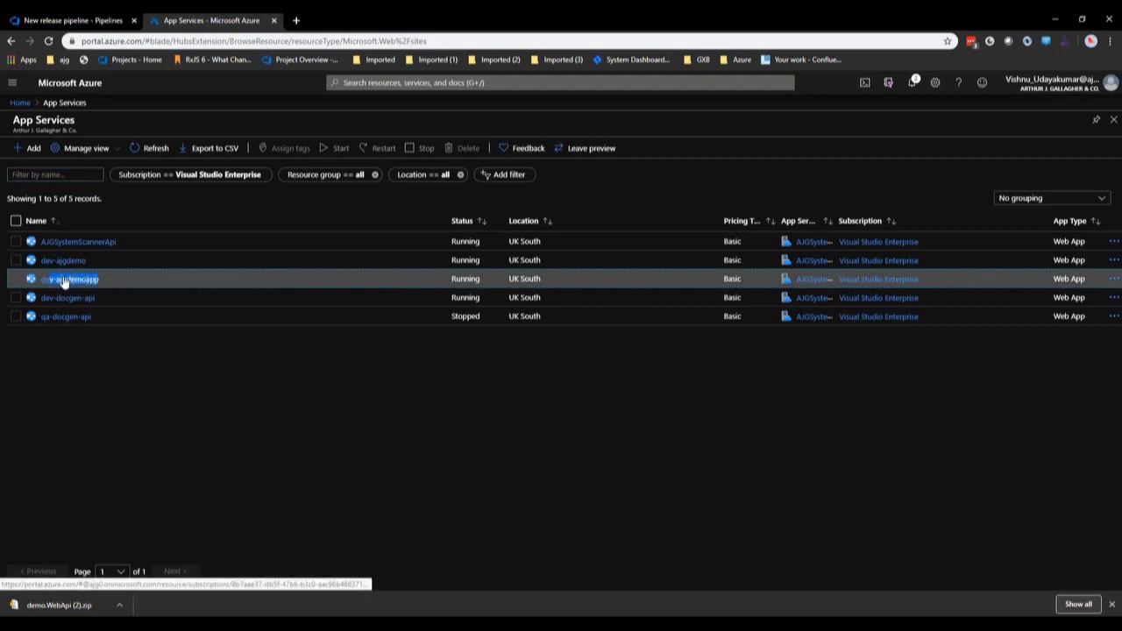
{"action": "left_click", "coordinate": [63, 280]}
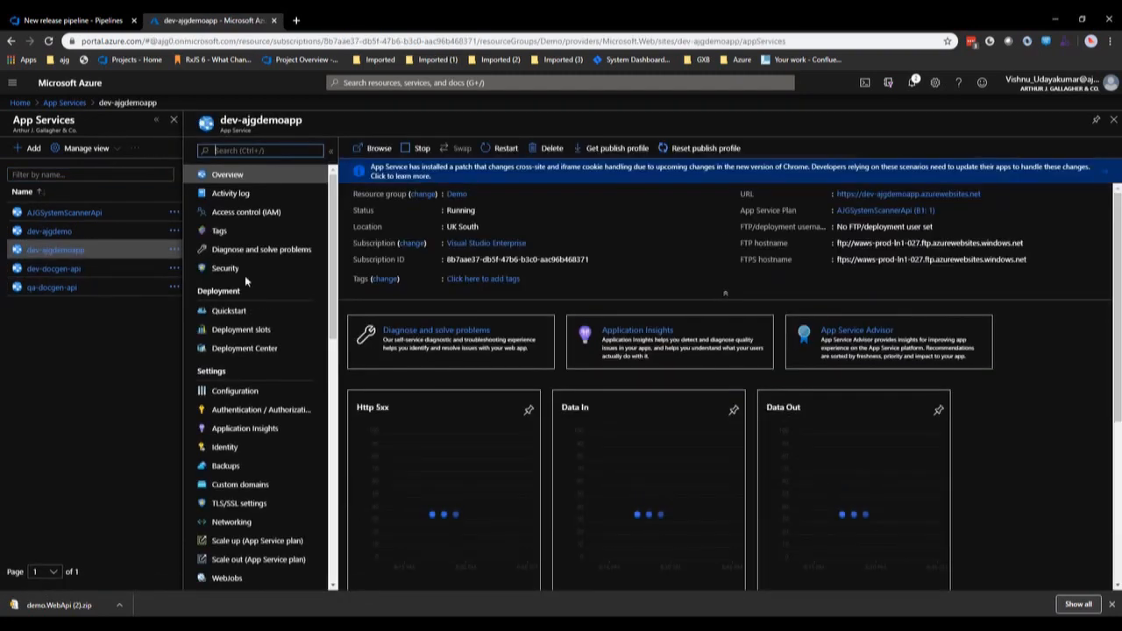
{"action": "left_click", "coordinate": [877, 194]}
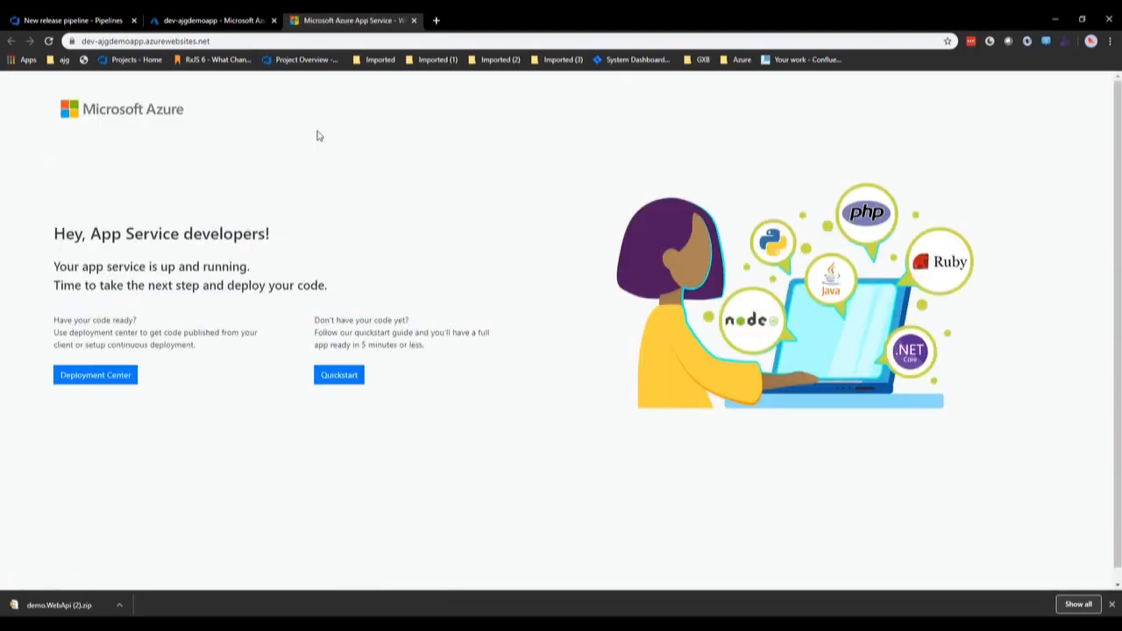
Step: Back in Azure DevOps, set Stage 1's Azure subscription to the Visual Studio Enterprise service connection and app service to dev-ajgdemoapp, and save the release pipeline
{"action": "left_click", "coordinate": [23, 14]}
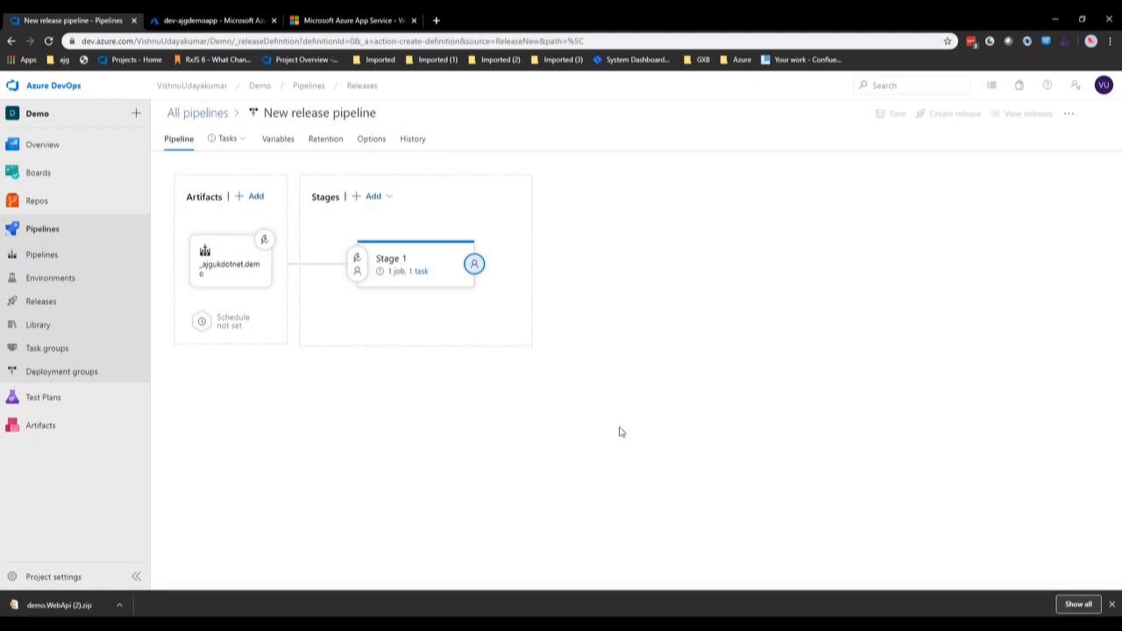
{"action": "left_click", "coordinate": [405, 272]}
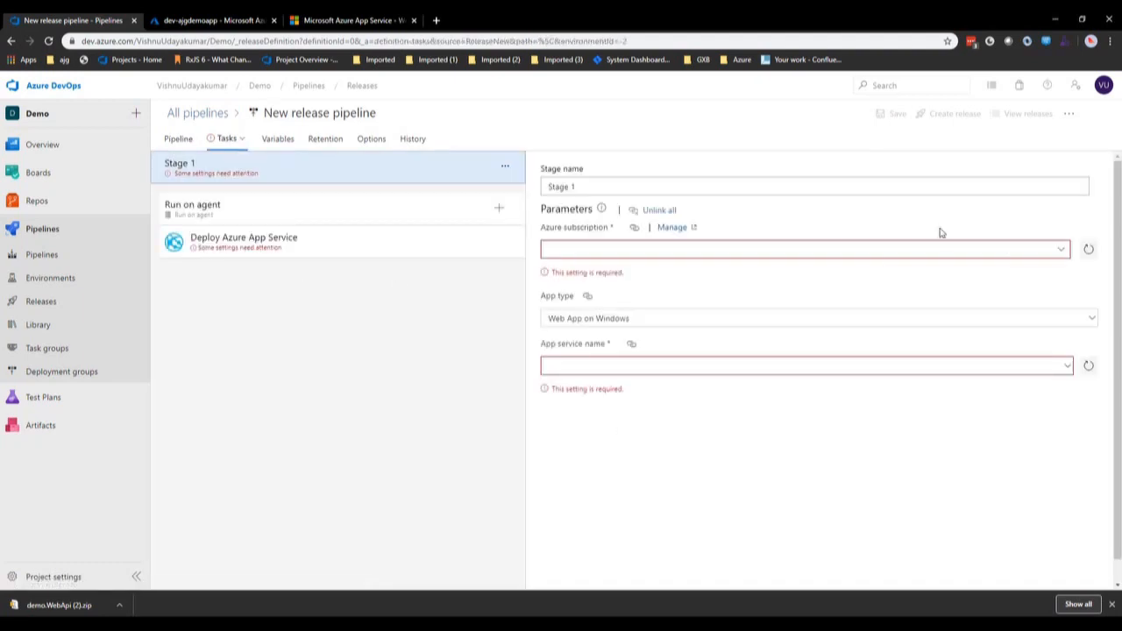
{"action": "left_click", "coordinate": [1059, 250]}
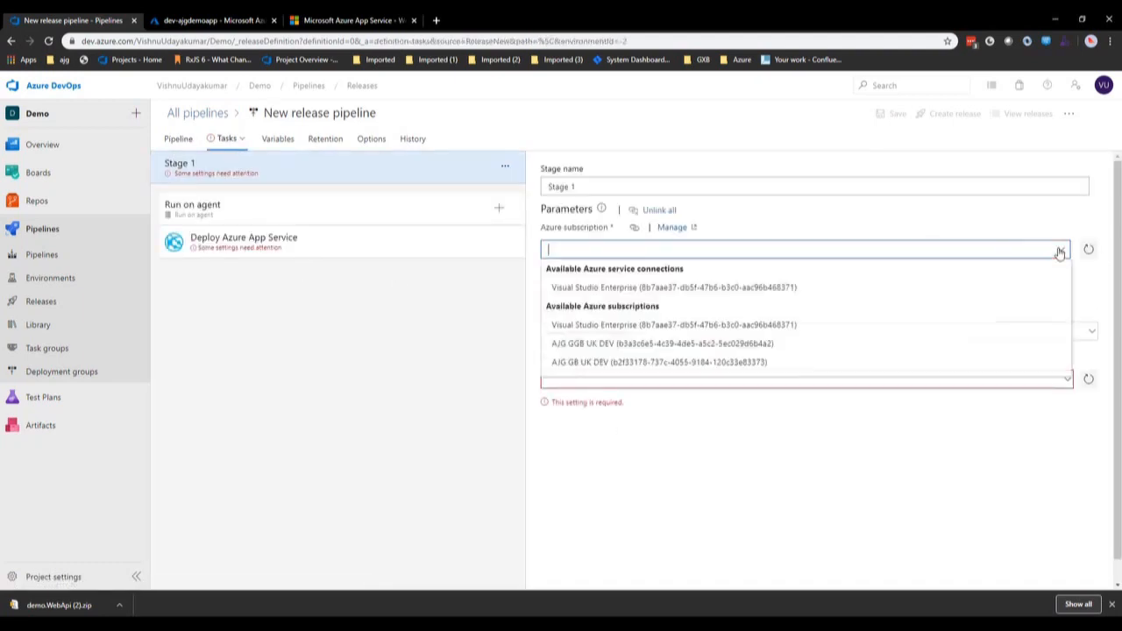
{"action": "left_click", "coordinate": [983, 289]}
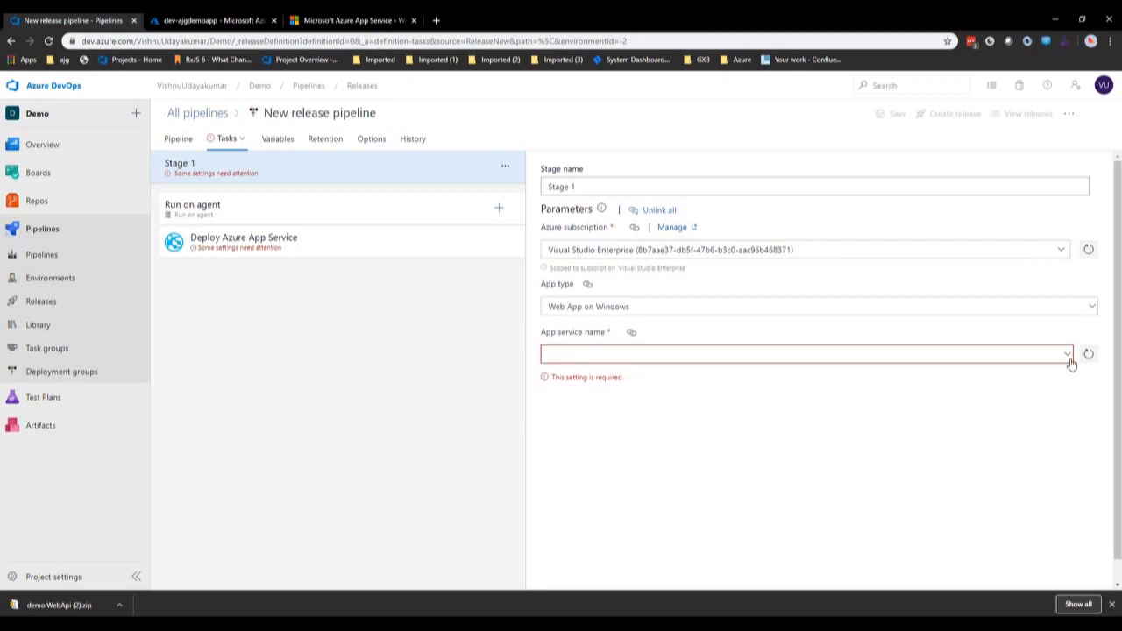
{"action": "left_click", "coordinate": [1068, 354]}
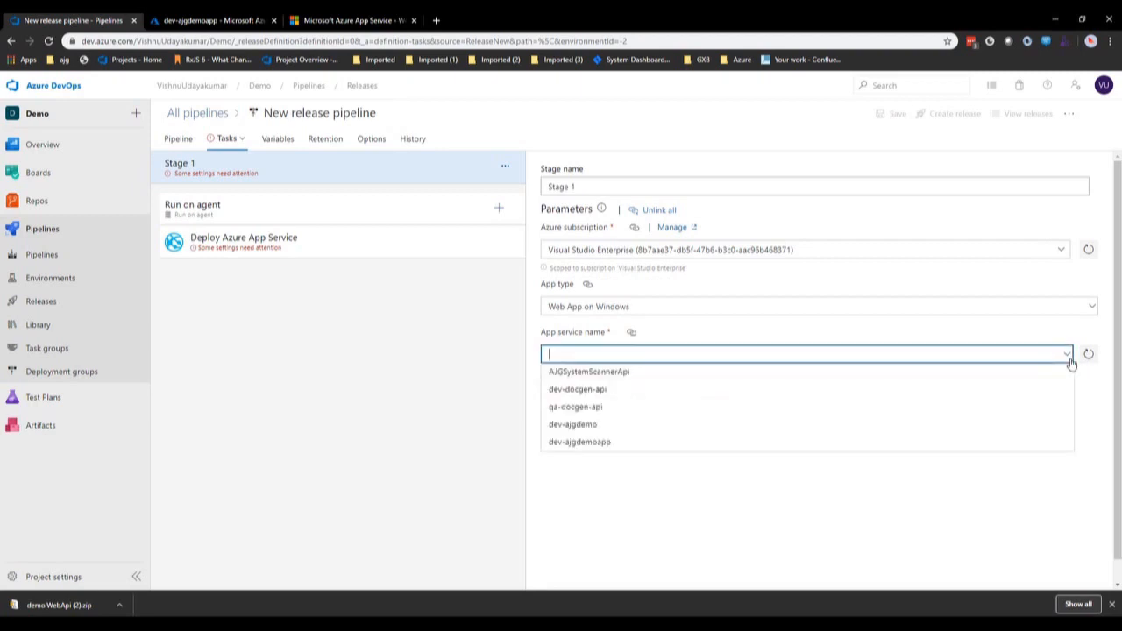
{"action": "left_click", "coordinate": [696, 448]}
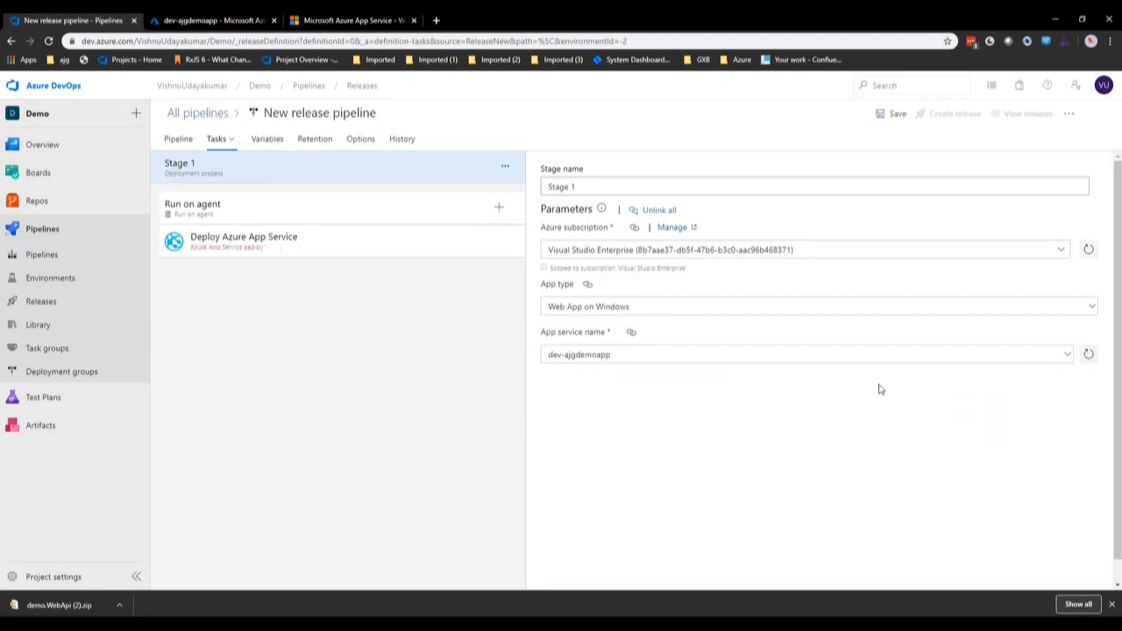
{"action": "left_click", "coordinate": [887, 119]}
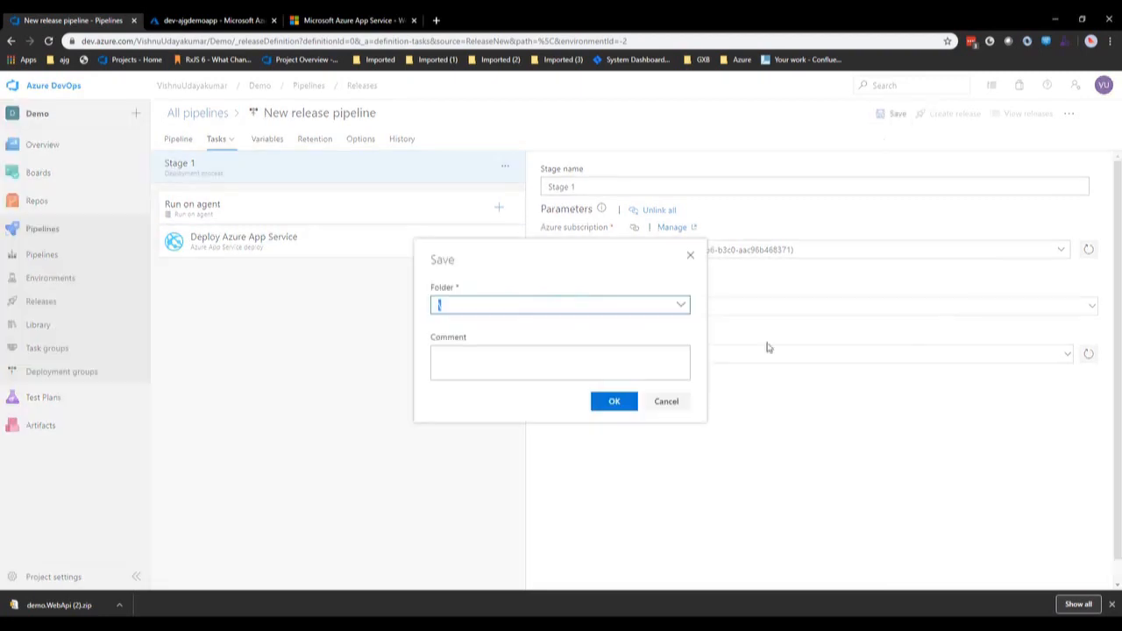
{"action": "left_click", "coordinate": [626, 403]}
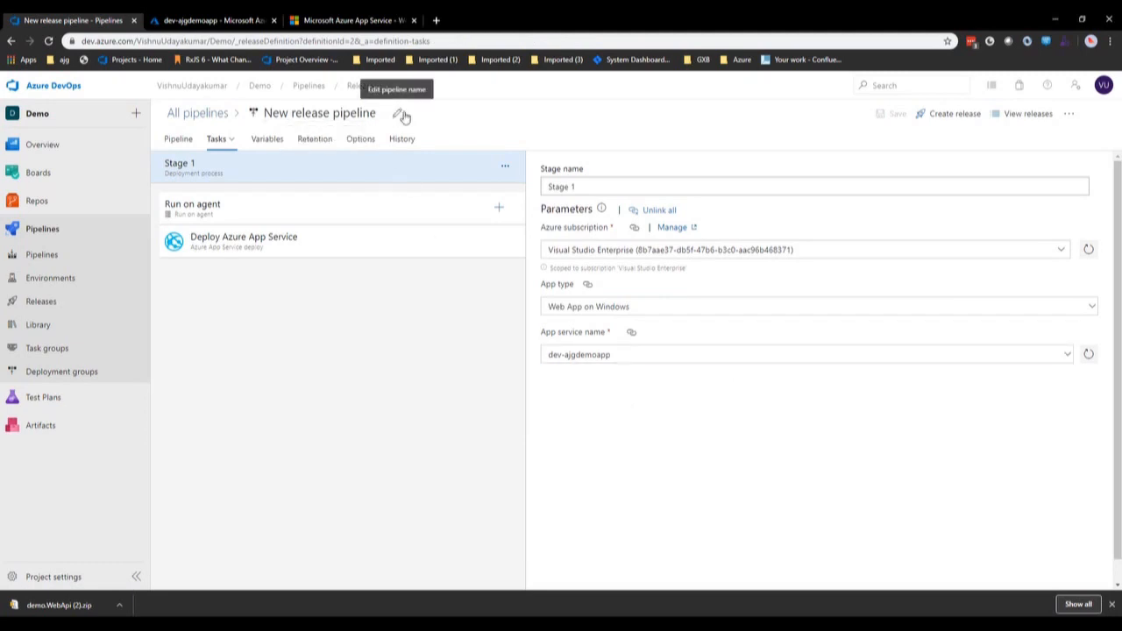
Step: Rename the release pipeline as Demo-CD and save it
{"action": "left_click", "coordinate": [402, 114]}
{"action": "key", "text": "BackSpace"}
{"action": "type", "text": "D"}
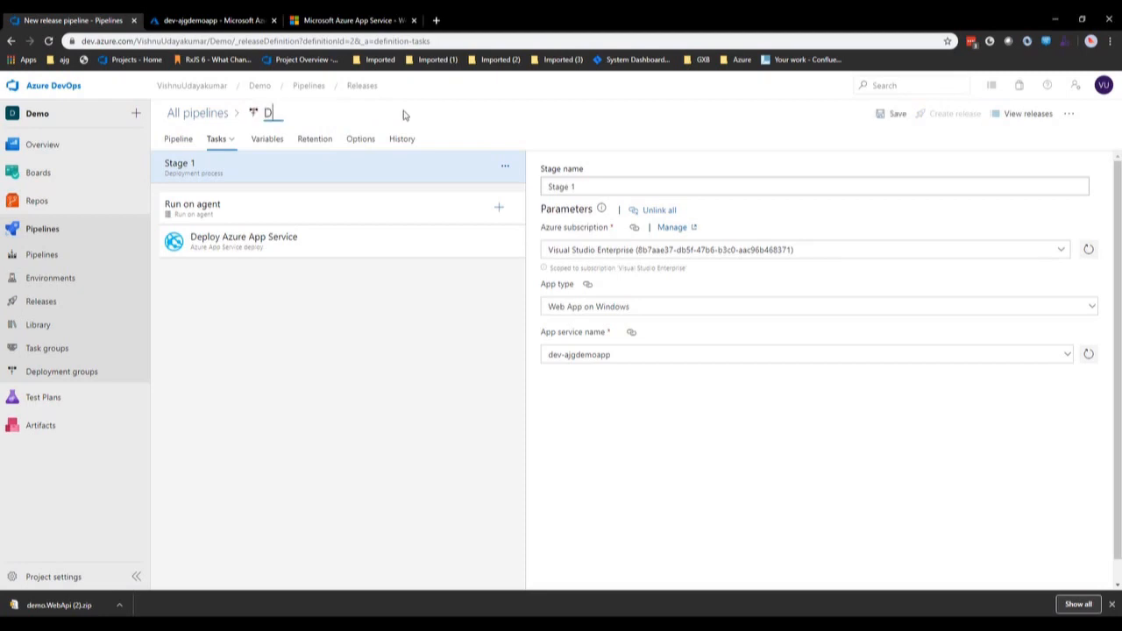
{"action": "type", "text": "emo-CD"}
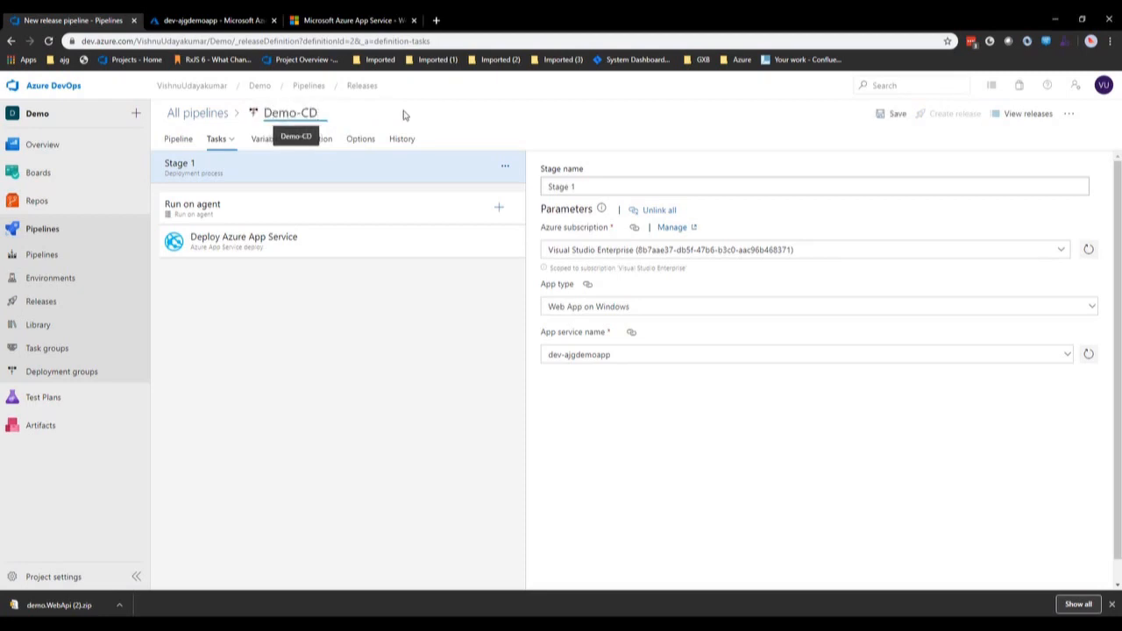
{"action": "left_click", "coordinate": [891, 115]}
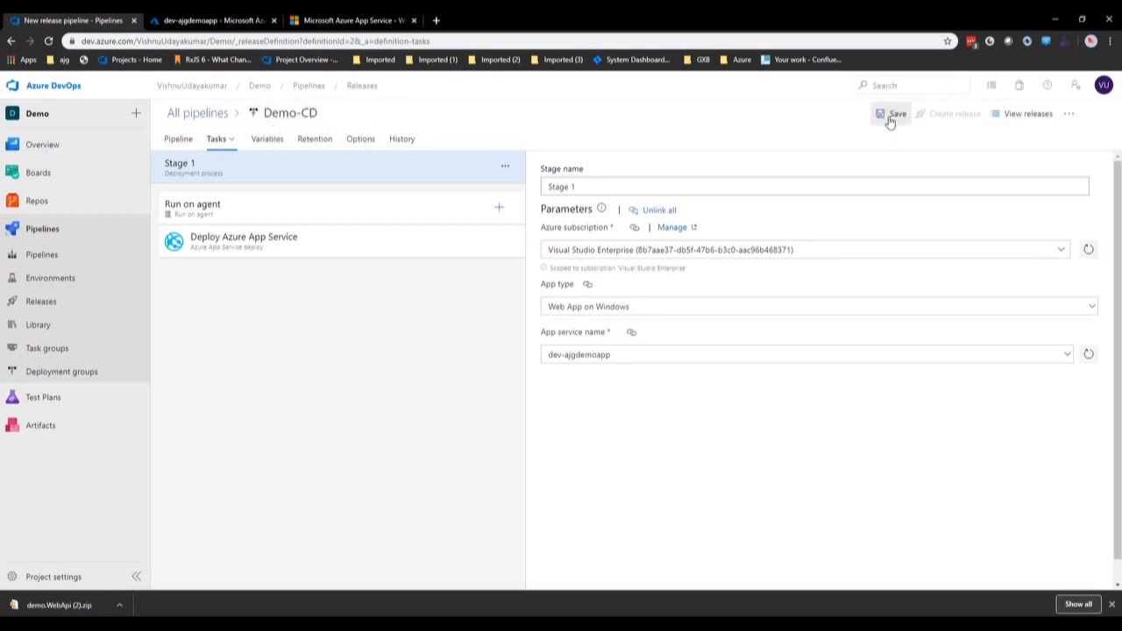
{"action": "left_click", "coordinate": [608, 383]}
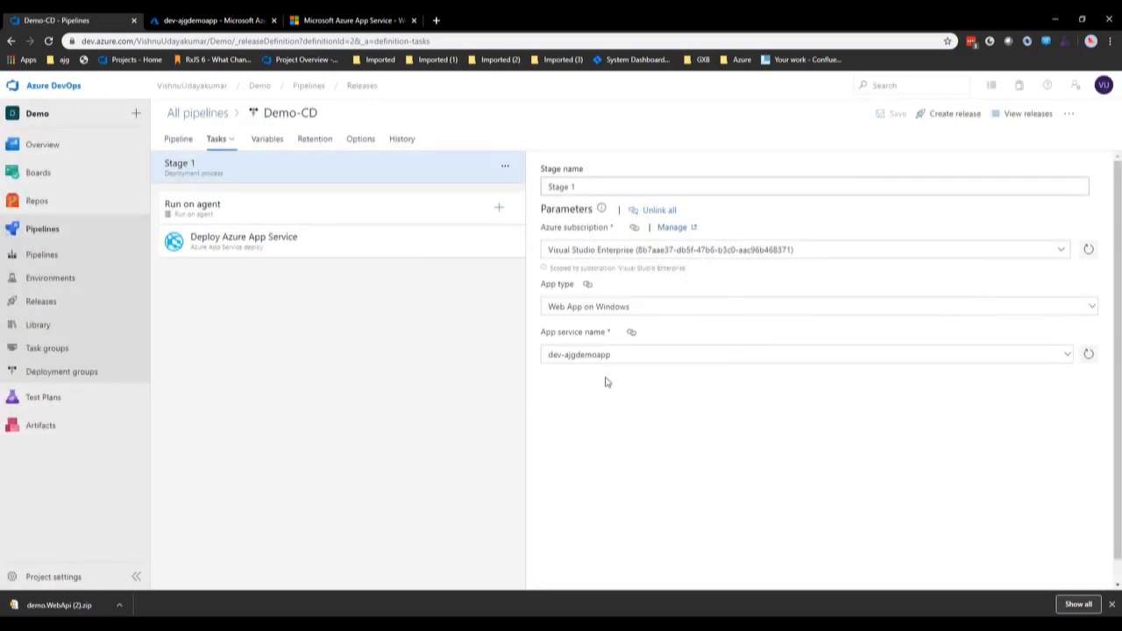
Step: Create a release from the Demo-CD pipeline and open Stage 1's deployment logs to follow the run
{"action": "left_click", "coordinate": [944, 117]}
{"action": "left_click", "coordinate": [792, 570]}
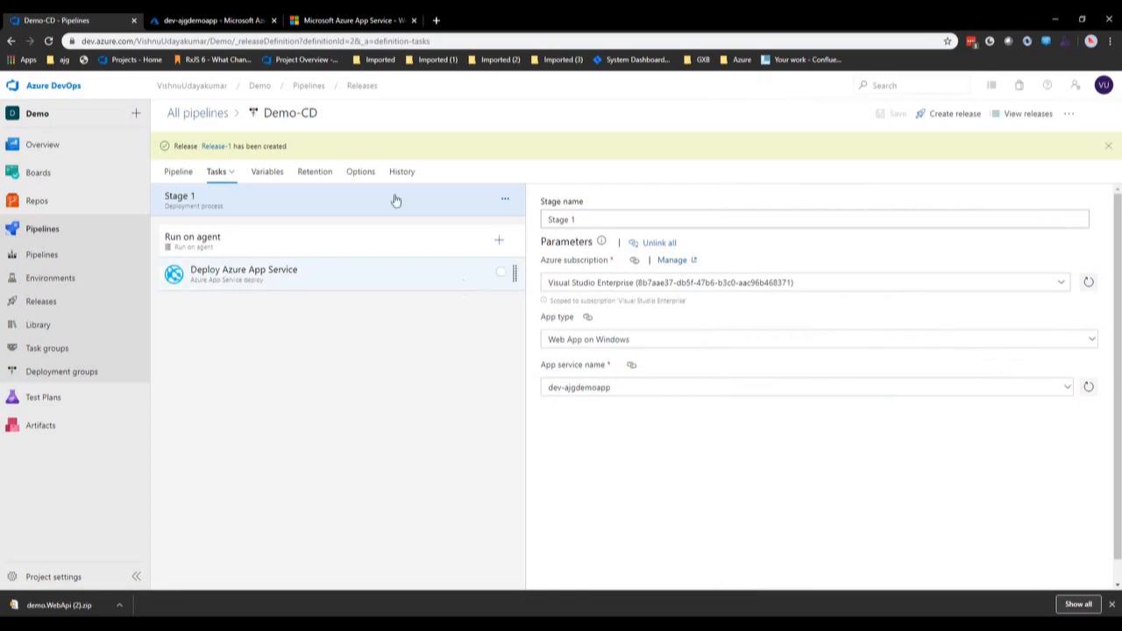
{"action": "left_click", "coordinate": [219, 147]}
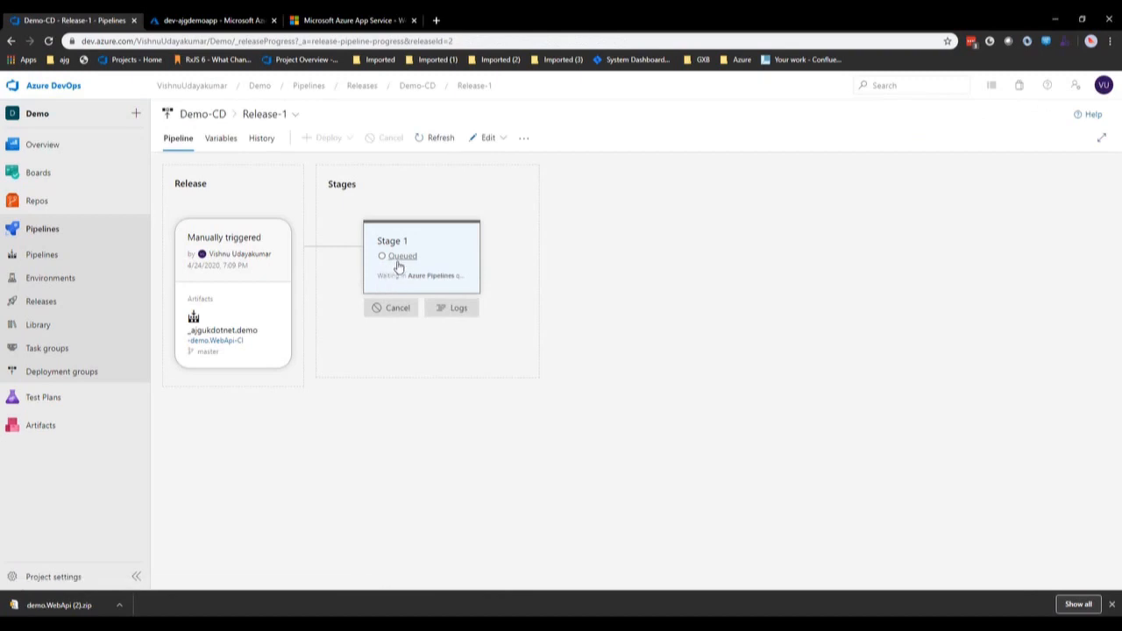
{"action": "left_click", "coordinate": [398, 263]}
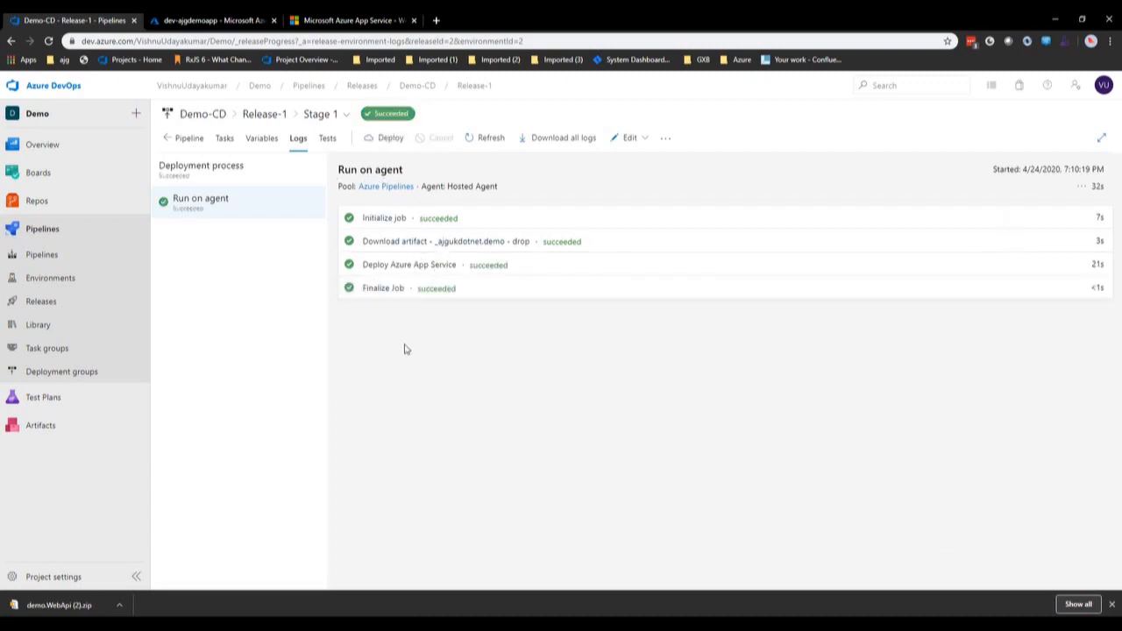
Step: Check the deployed API by loading the /swagger page of the dev-ajgdemoapp.azurewebsites.net site
{"action": "left_click", "coordinate": [355, 21]}
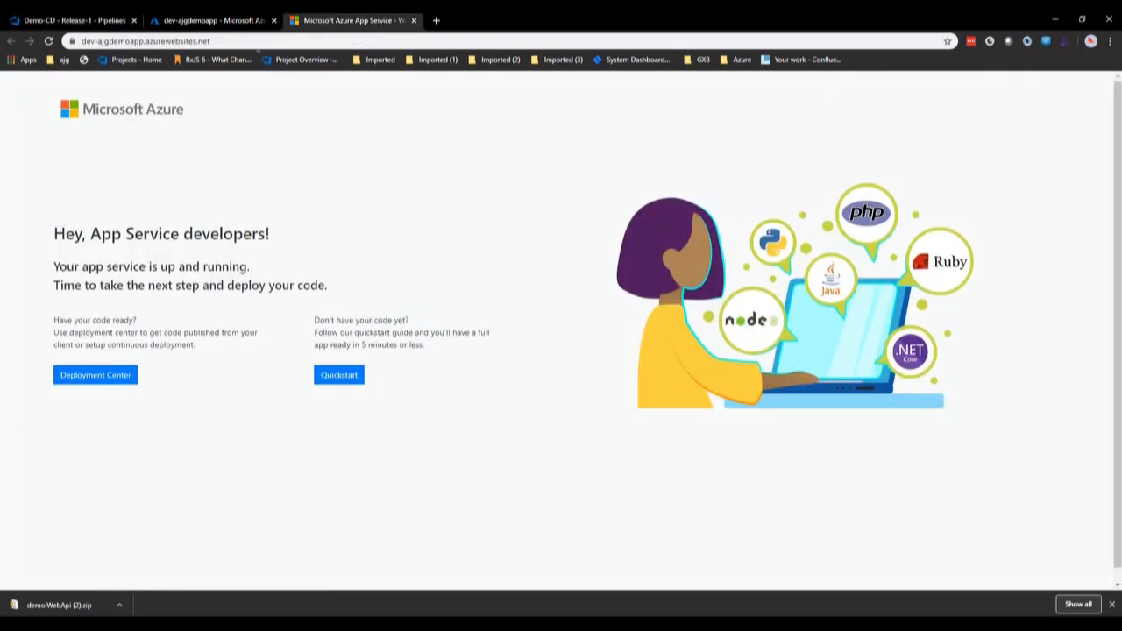
{"action": "left_click", "coordinate": [267, 41]}
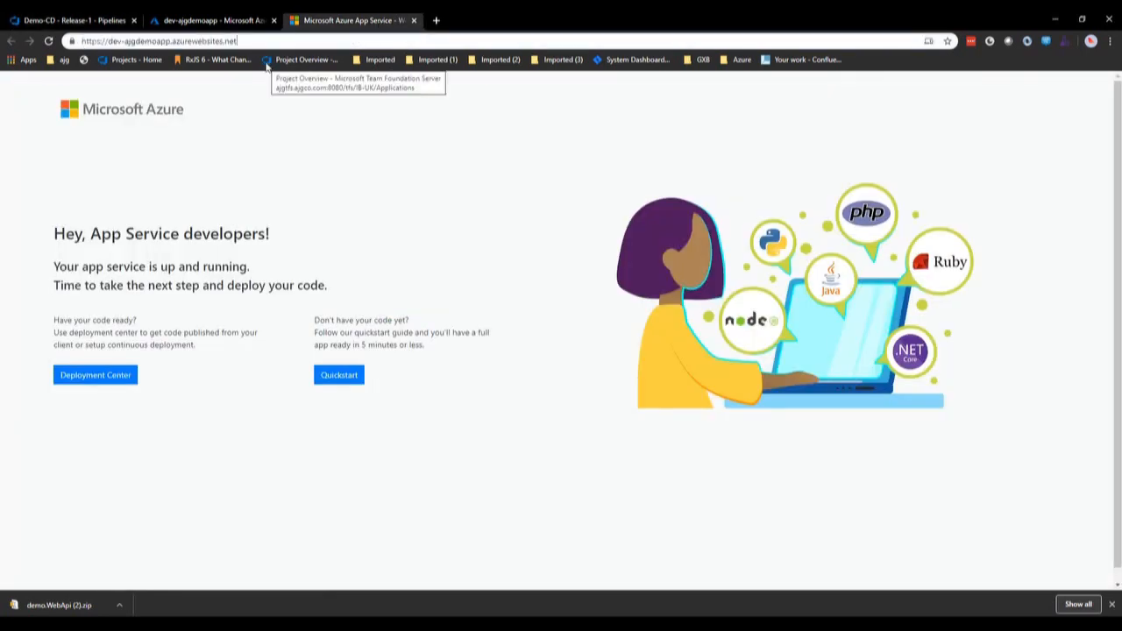
{"action": "type", "text": "/sw"}
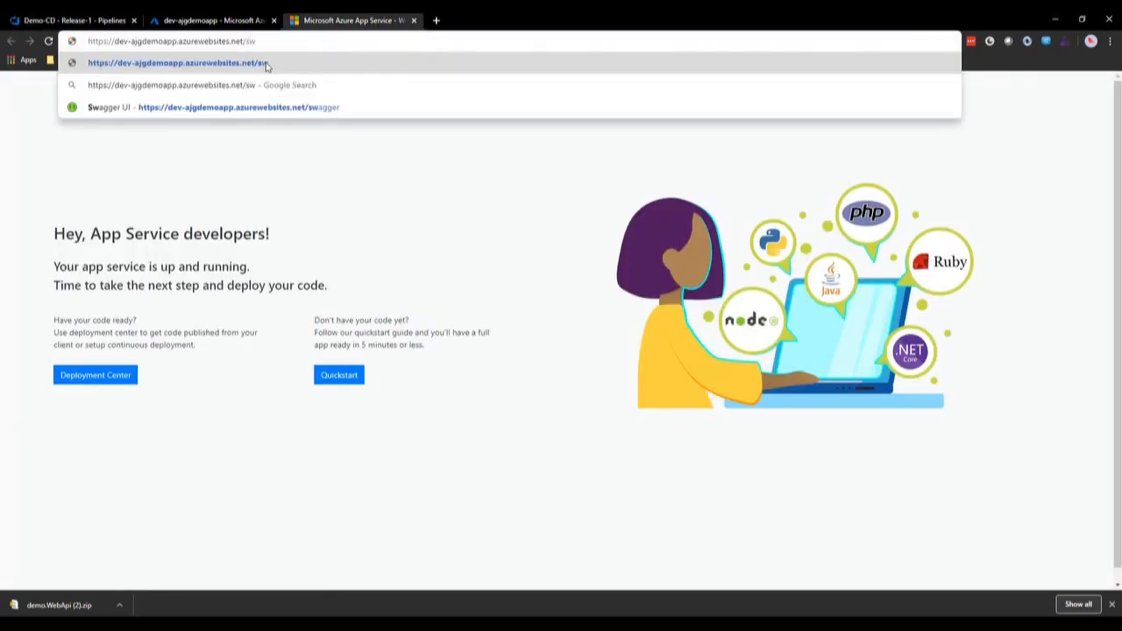
{"action": "type", "text": "agger"}
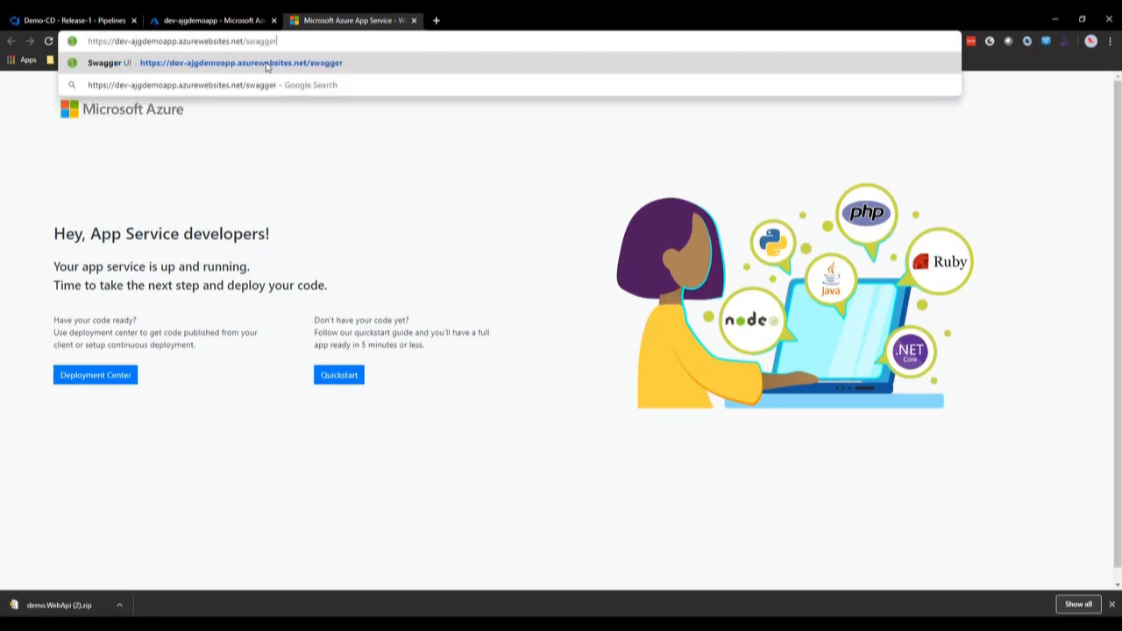
{"action": "key", "text": "Return"}
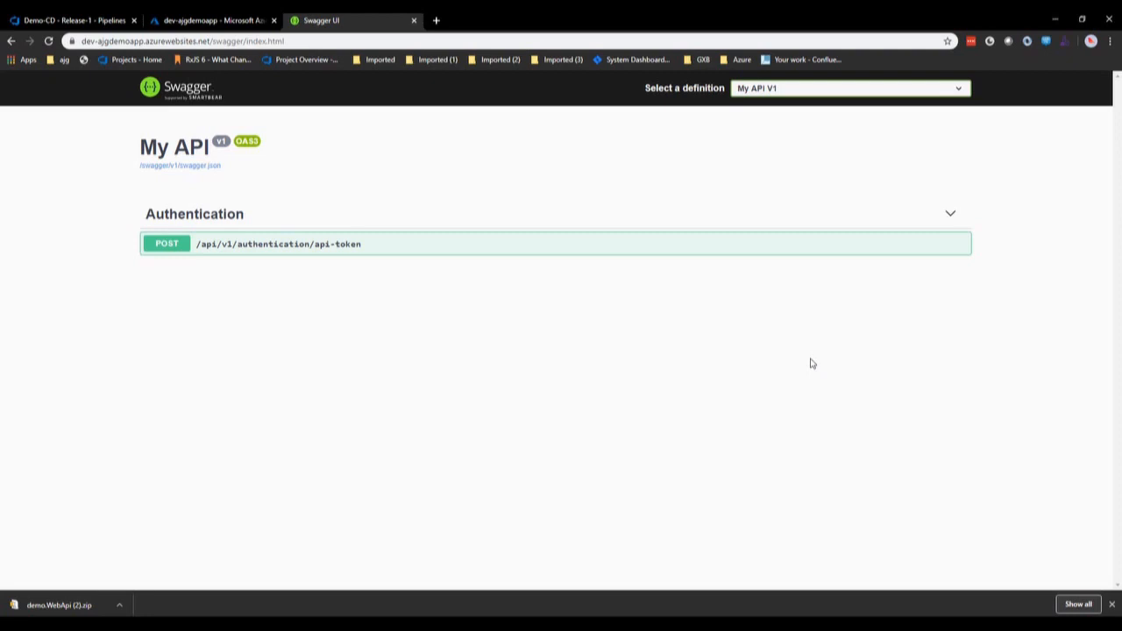
Step: Return to Azure DevOps and look through the Demo project's Artifacts, Test Plans and Work items pages, including the CSV work item import
{"action": "left_click", "coordinate": [80, 22]}
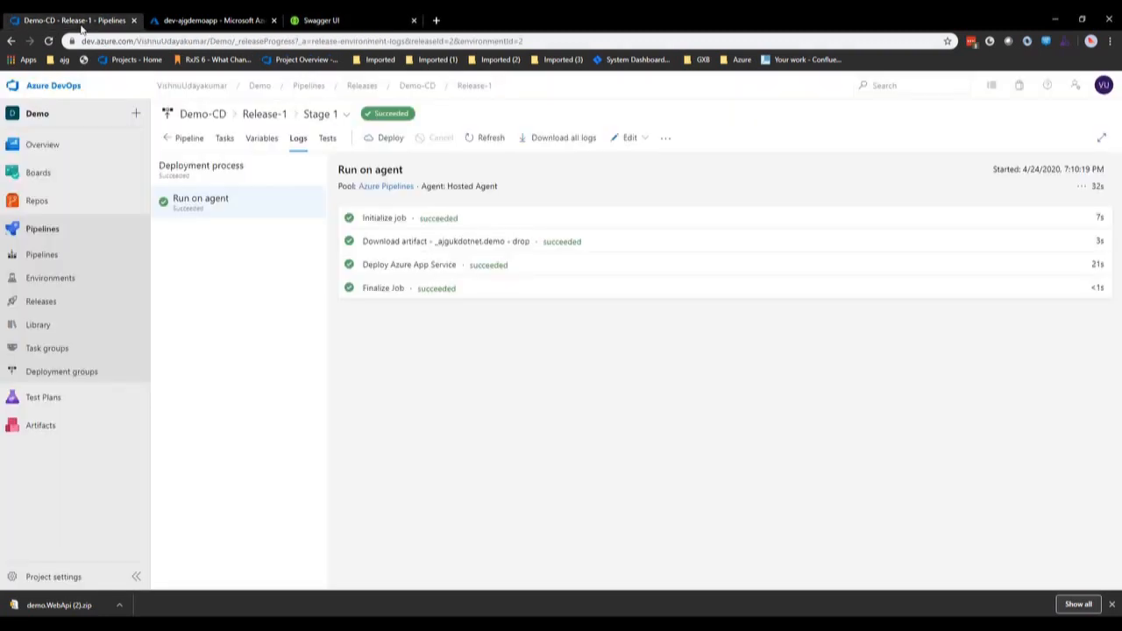
{"action": "left_click", "coordinate": [41, 429]}
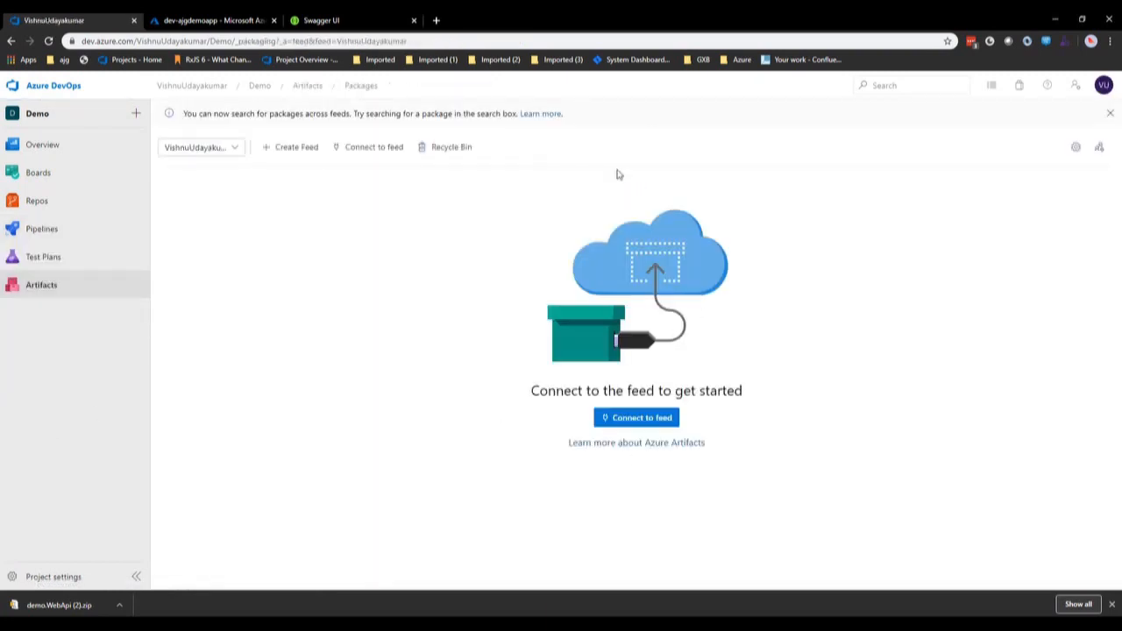
{"action": "left_click", "coordinate": [63, 256]}
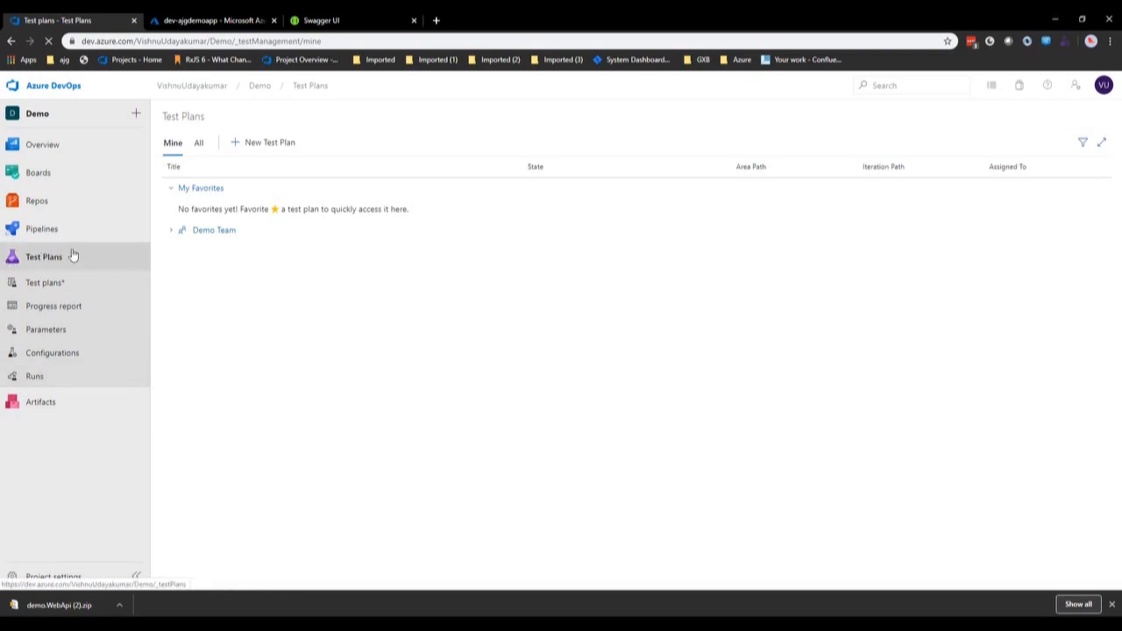
{"action": "left_click", "coordinate": [50, 175]}
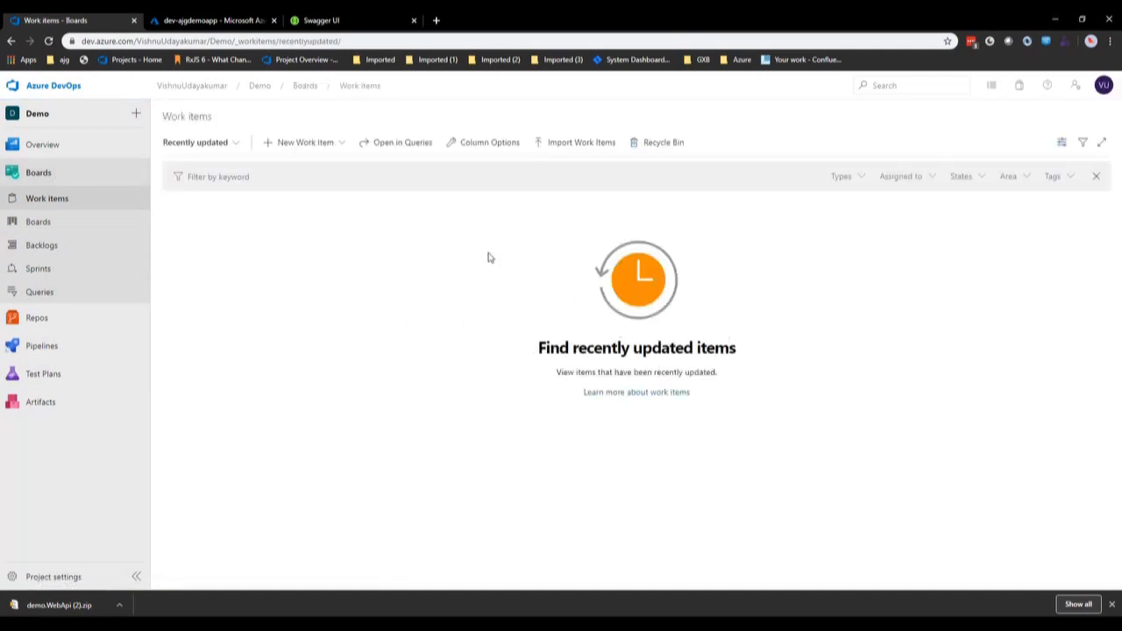
{"action": "left_click", "coordinate": [578, 146]}
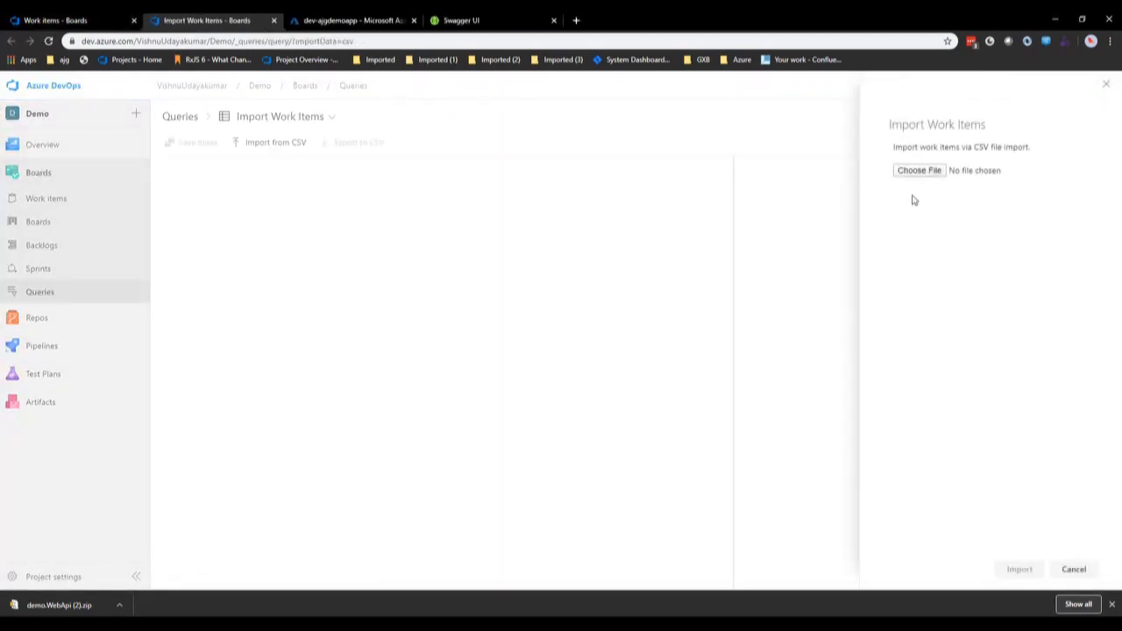
{"action": "left_click", "coordinate": [1106, 84]}
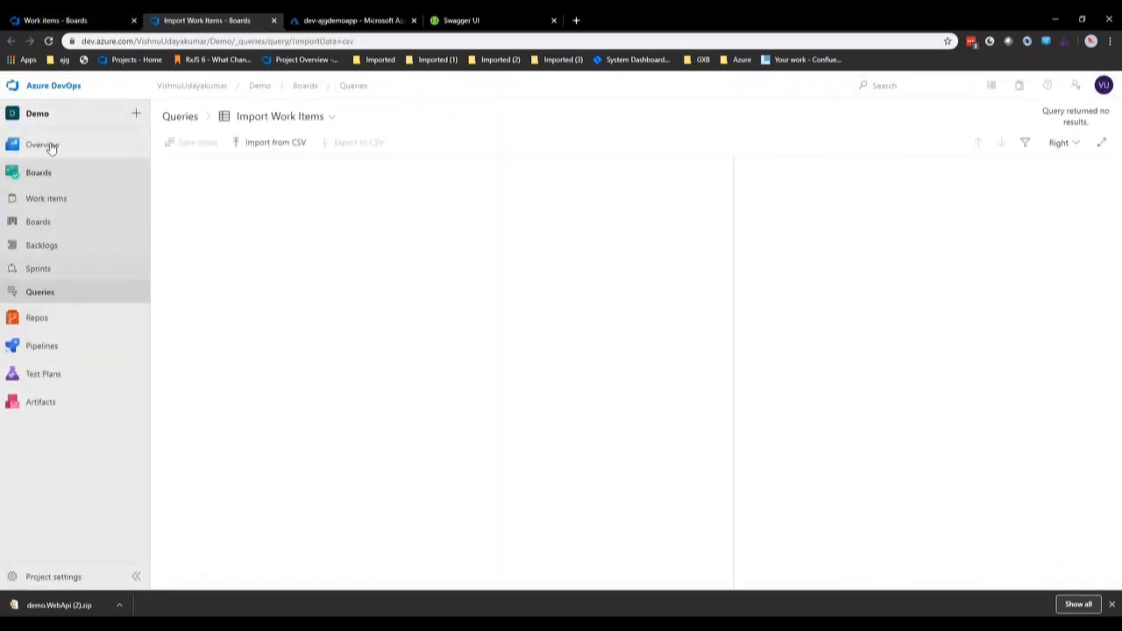